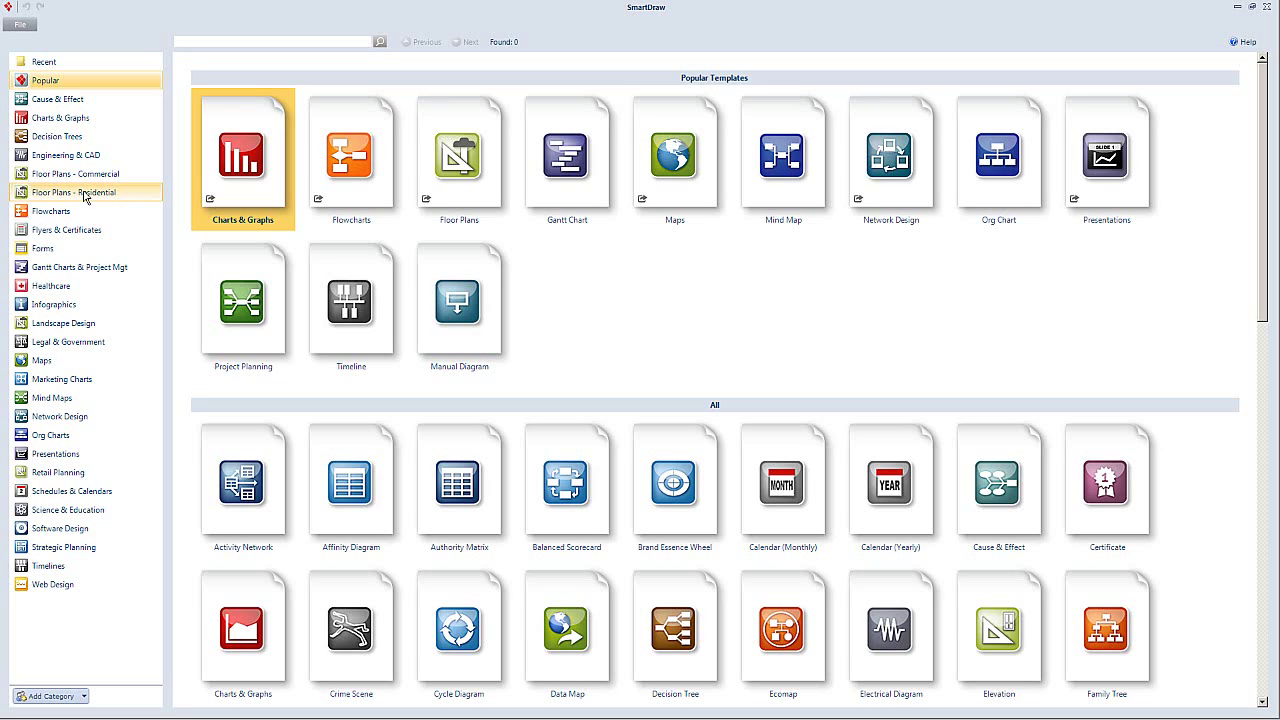
# Step: Start a new Custom Floor Plan from the residential room outline templates
pyautogui.click(443, 173)
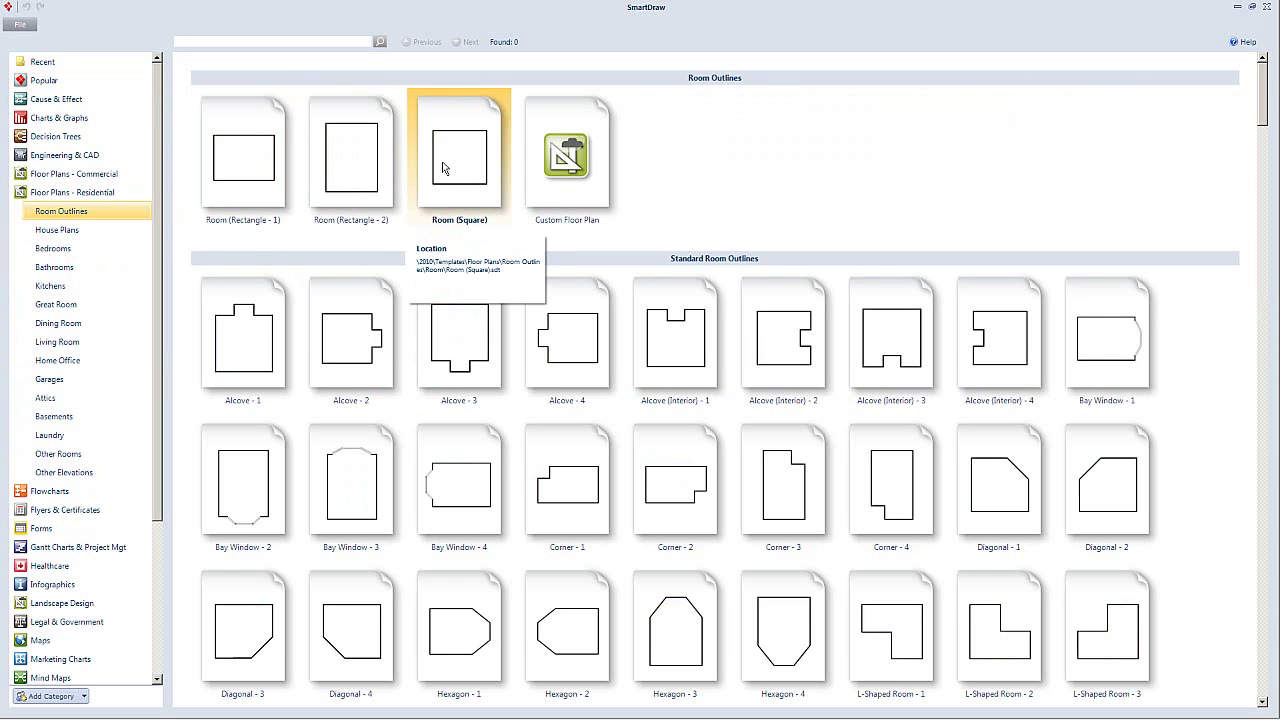
pyautogui.click(571, 163)
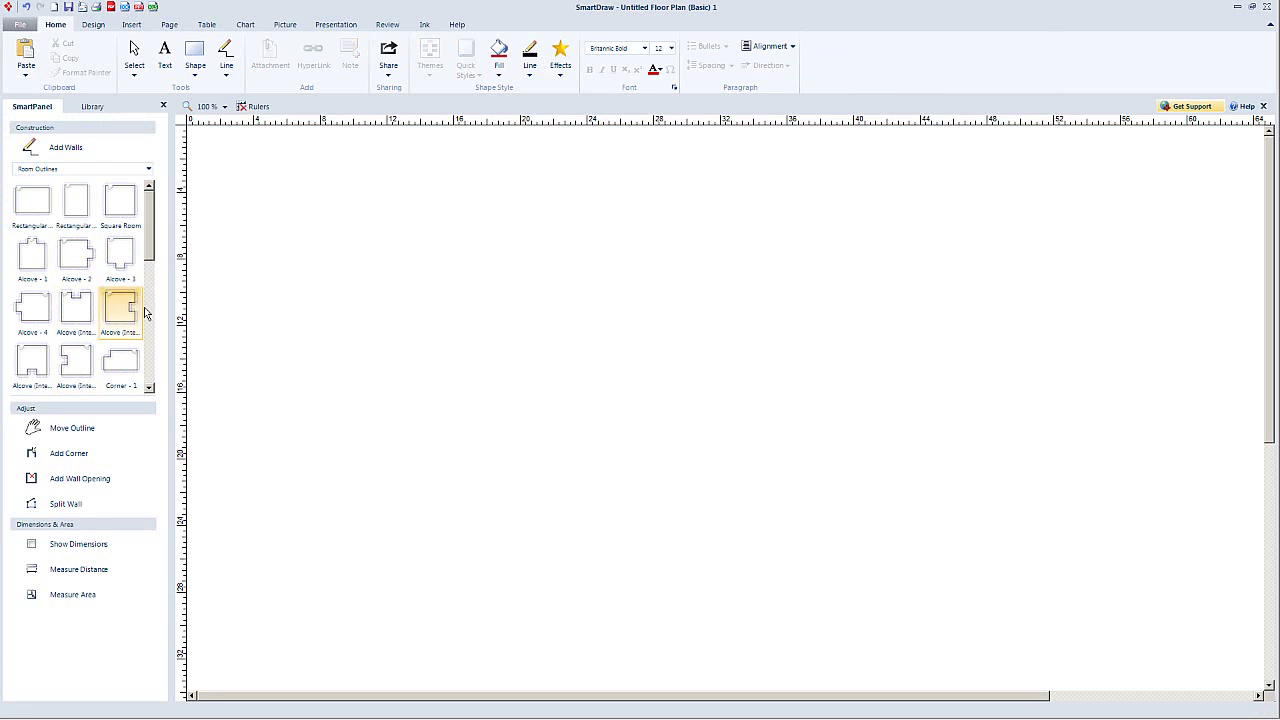
# Step: Draw four connected walls forming a rectangular room about 25' wide and 15' high
pyautogui.moveTo(148, 248)
pyautogui.mouseDown()
pyautogui.moveTo(150, 366)
pyautogui.moveTo(148, 230)
pyautogui.mouseUp()
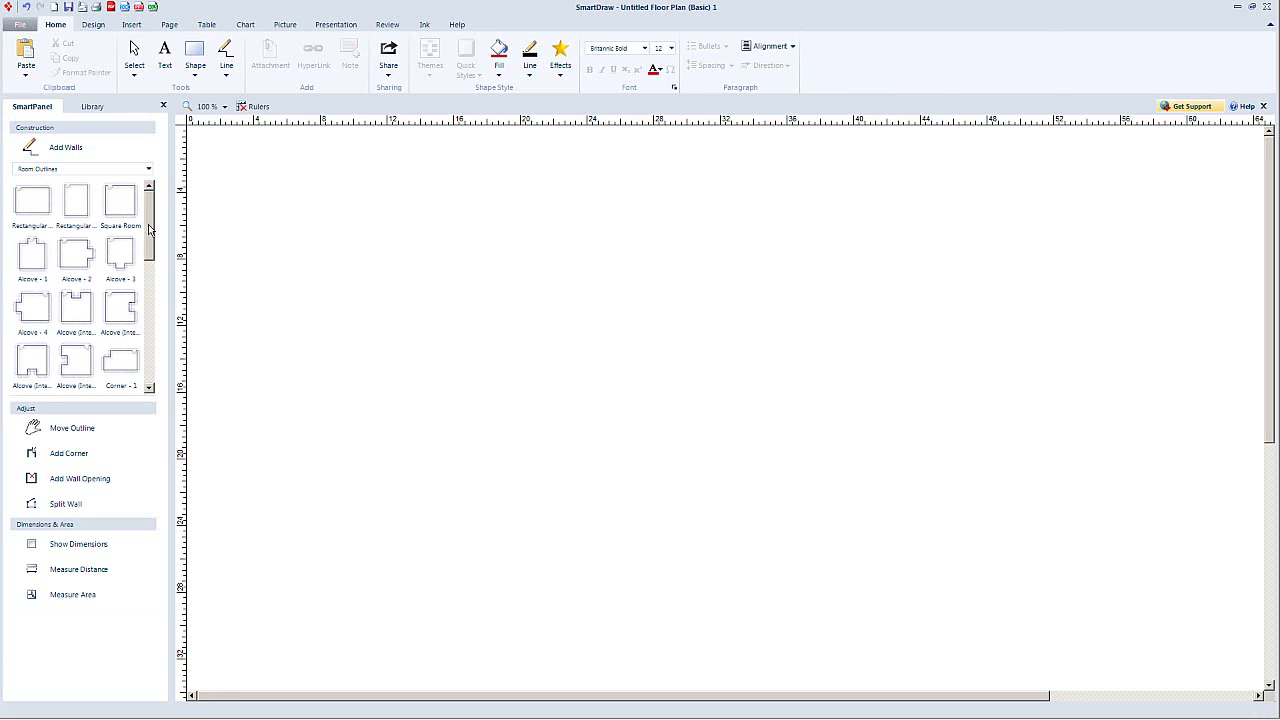
pyautogui.click(65, 150)
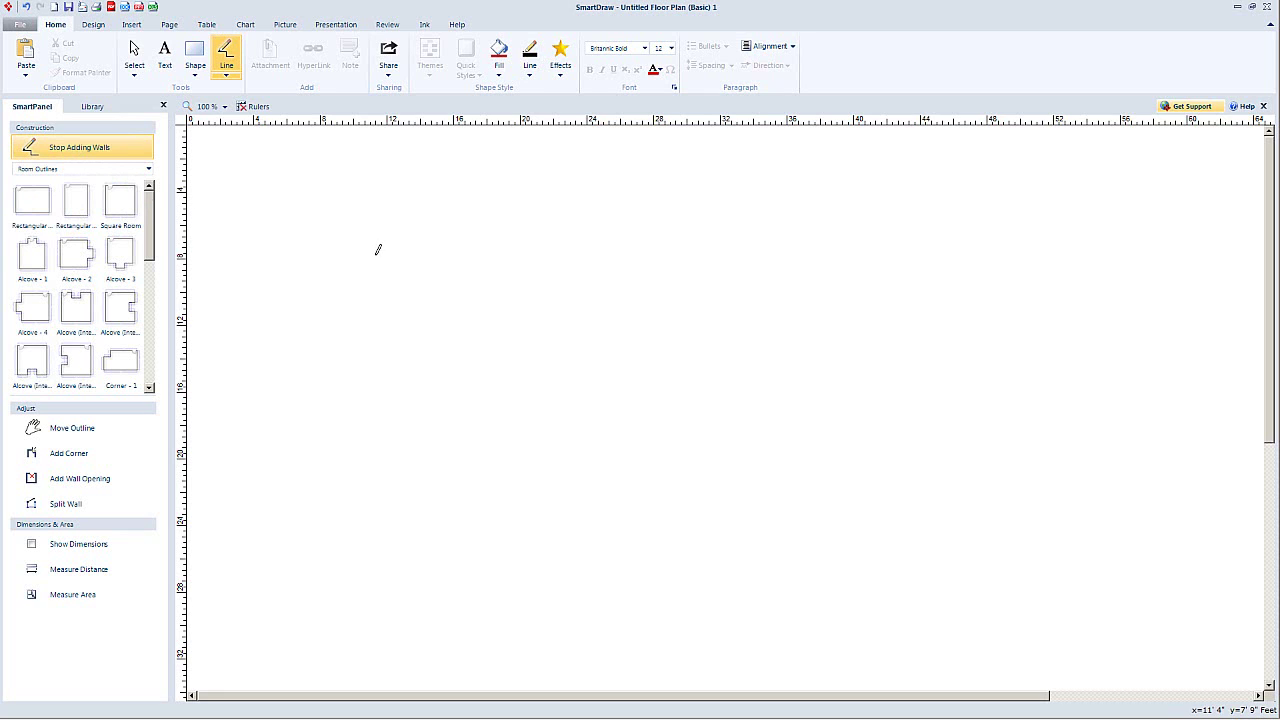
pyautogui.moveTo(377, 251)
pyautogui.mouseDown()
pyautogui.moveTo(354, 466)
pyautogui.moveTo(374, 494)
pyautogui.moveTo(466, 482)
pyautogui.moveTo(793, 497)
pyautogui.mouseUp()
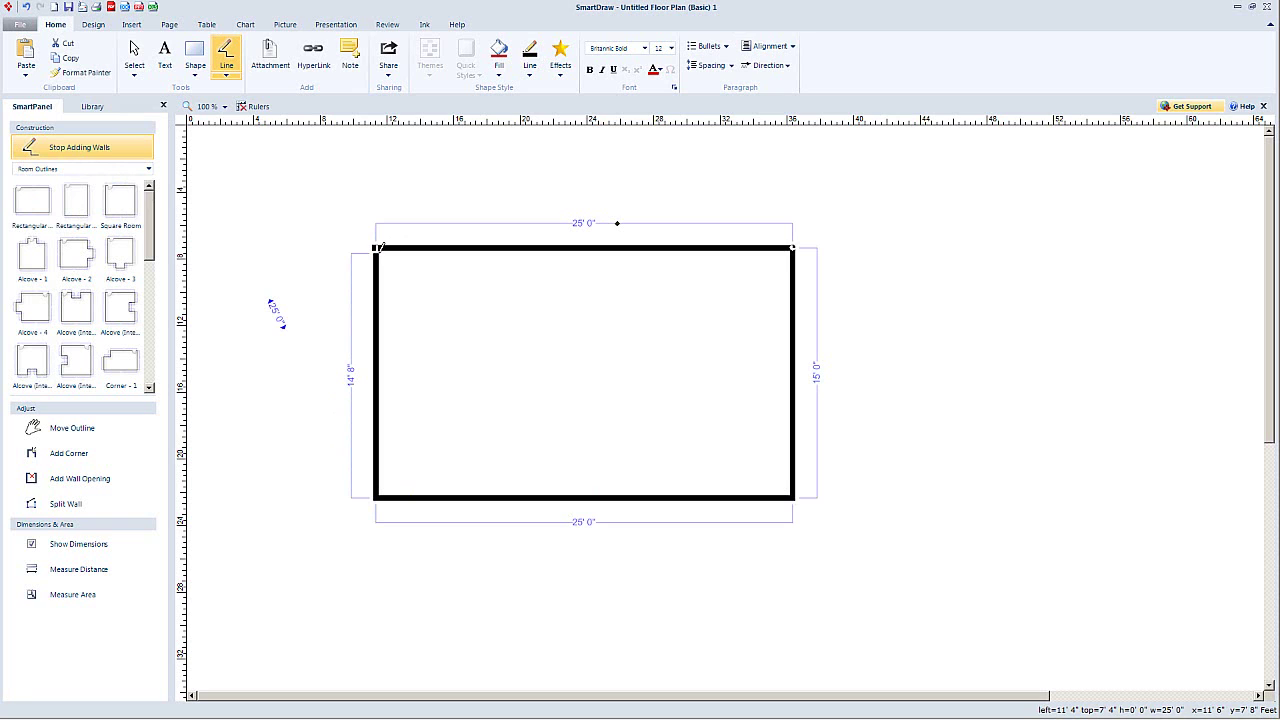
# Step: Place a ready-made wide rectangular room outline, 20' by 15', beside the hand-drawn walls
pyautogui.click(43, 209)
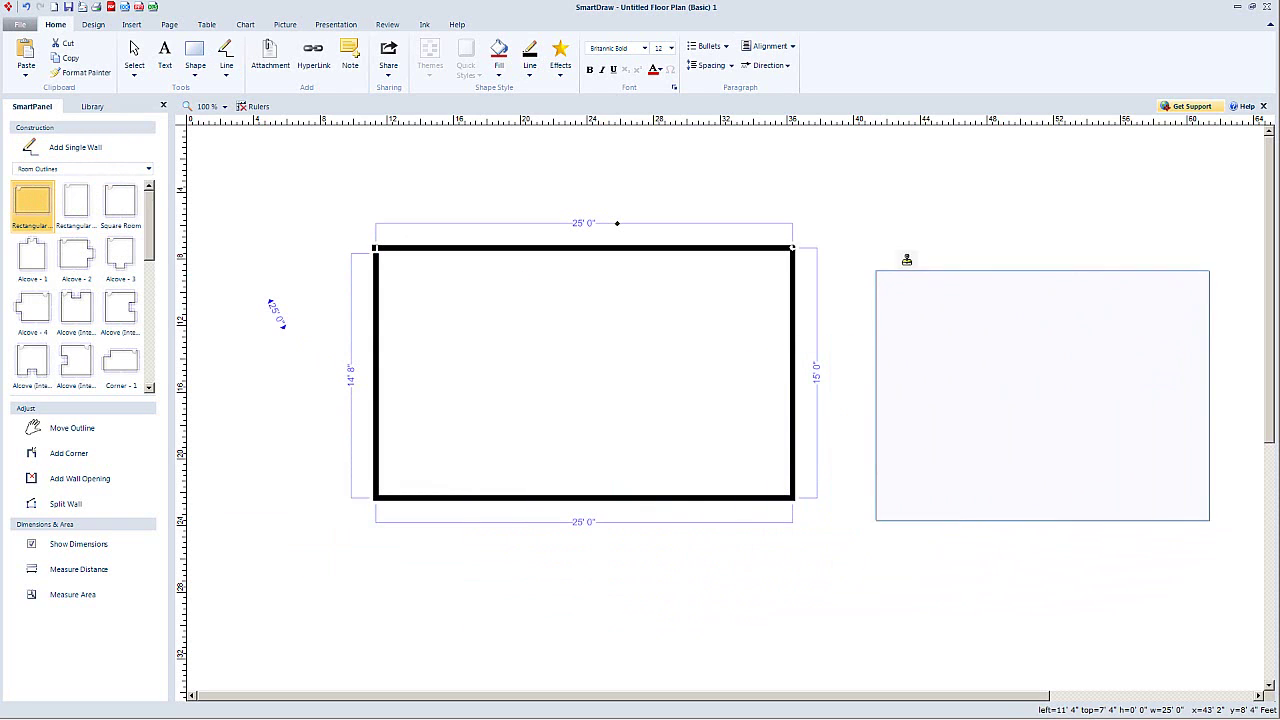
pyautogui.click(904, 259)
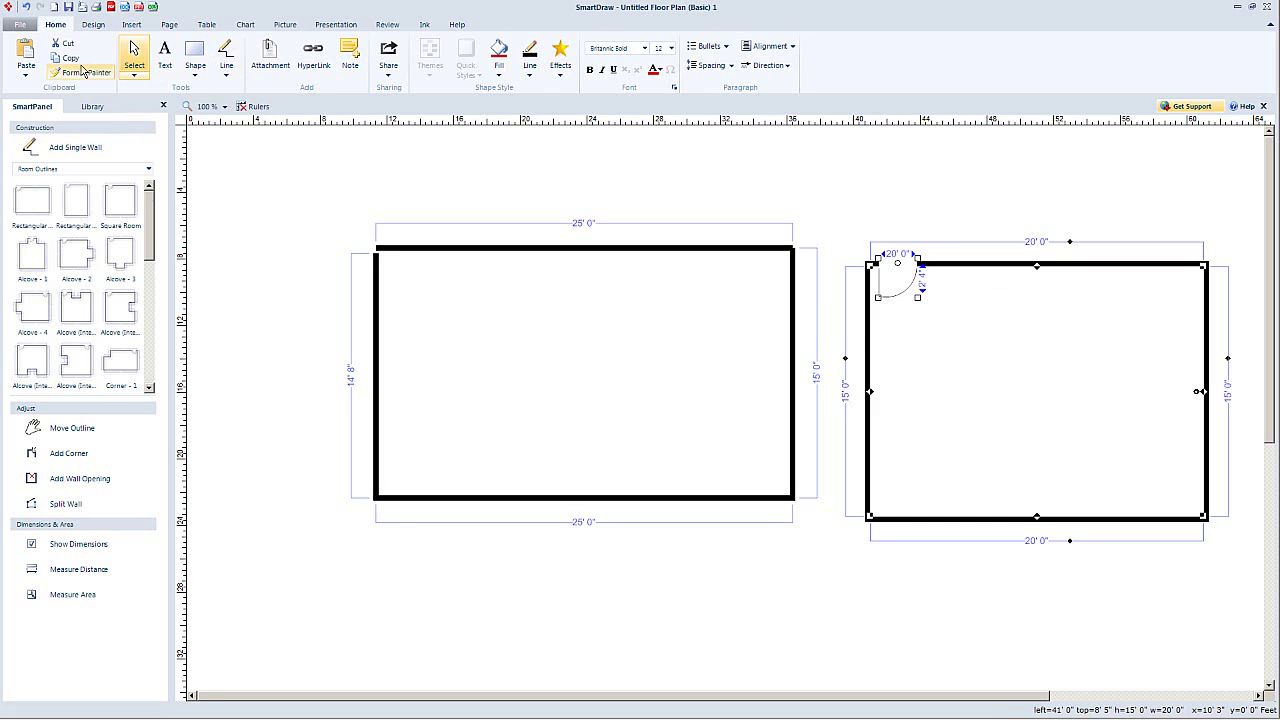
# Step: Delete the hand-drawn 25' wide room
pyautogui.click(134, 56)
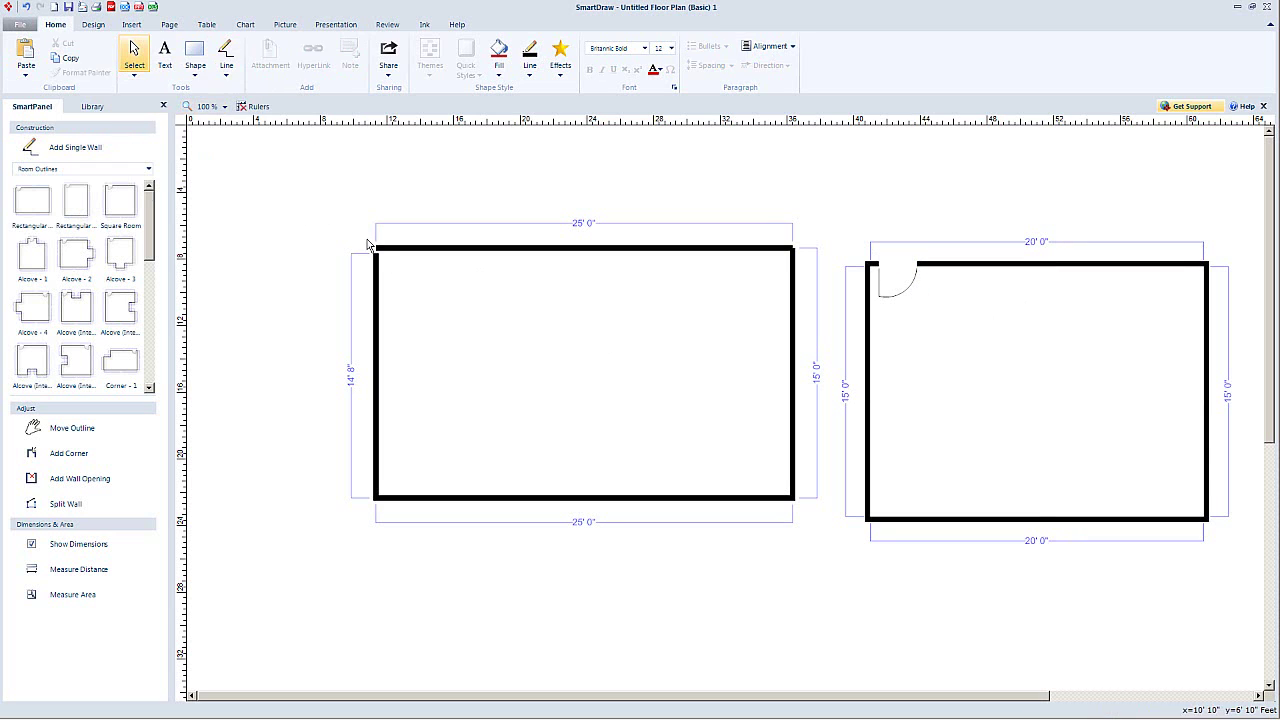
pyautogui.moveTo(298, 180); pyautogui.dragTo(736, 532)
pyautogui.press('Delete')
# Step: Move the remaining room outline with its door to the middle of the work area and deselect it
pyautogui.moveTo(1036, 412); pyautogui.dragTo(682, 428)
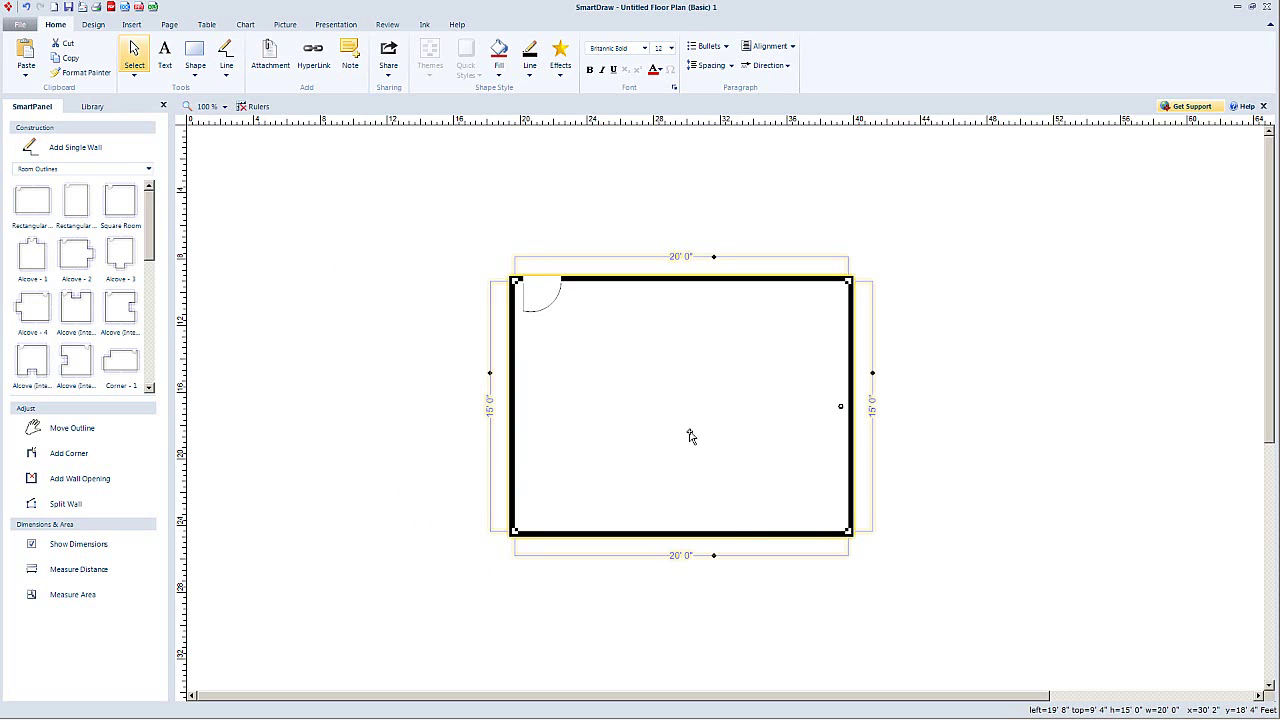
pyautogui.click(494, 262)
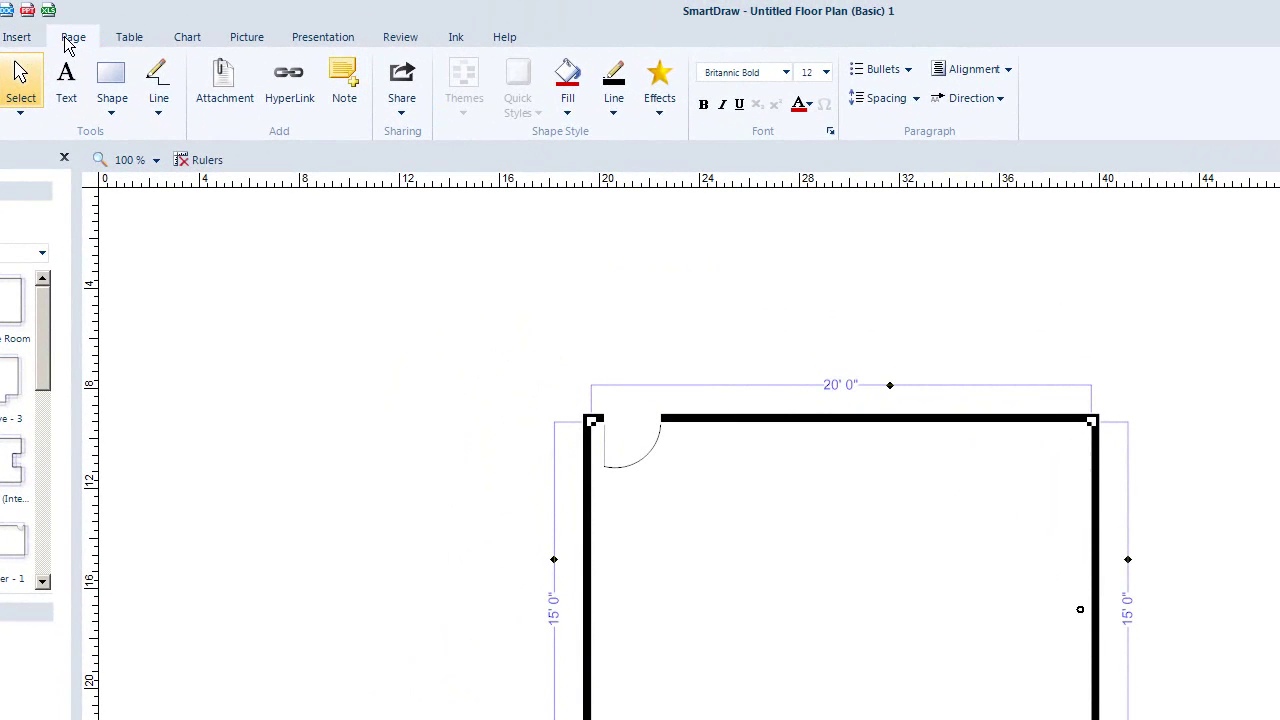
# Step: Add a new visible layer named oultets
pyautogui.click(70, 38)
pyautogui.click(79, 63)
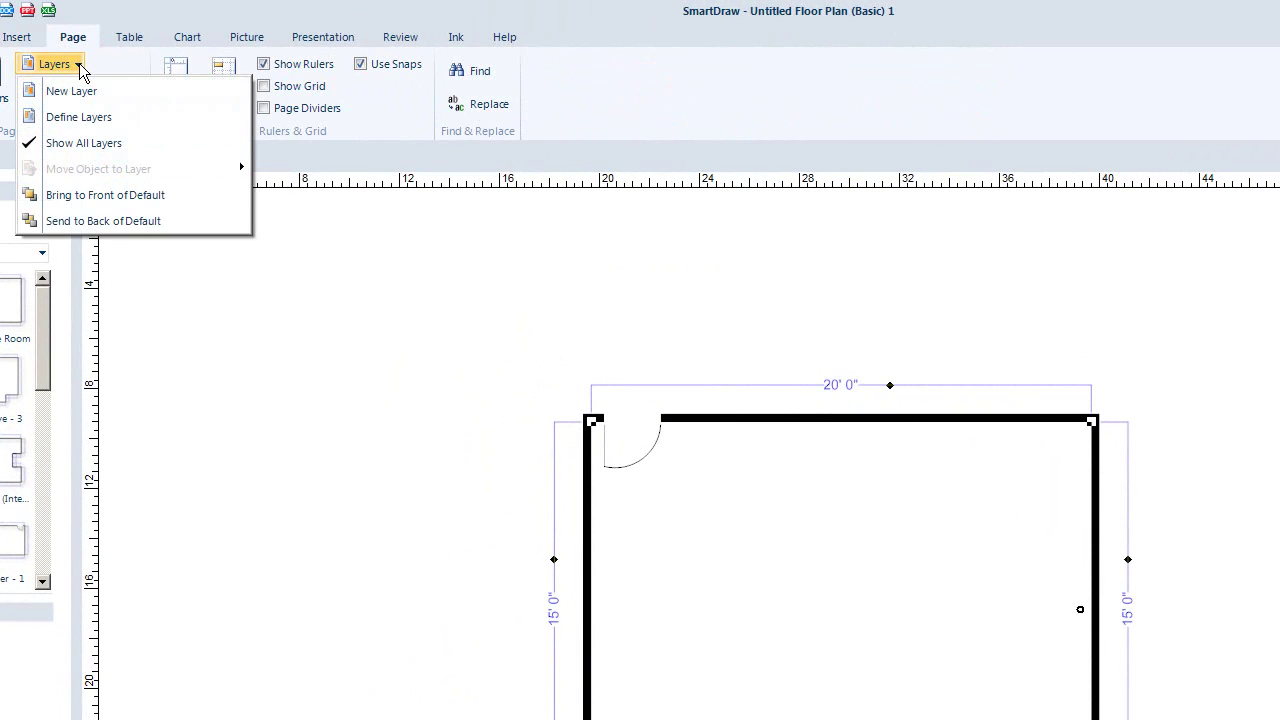
pyautogui.click(68, 92)
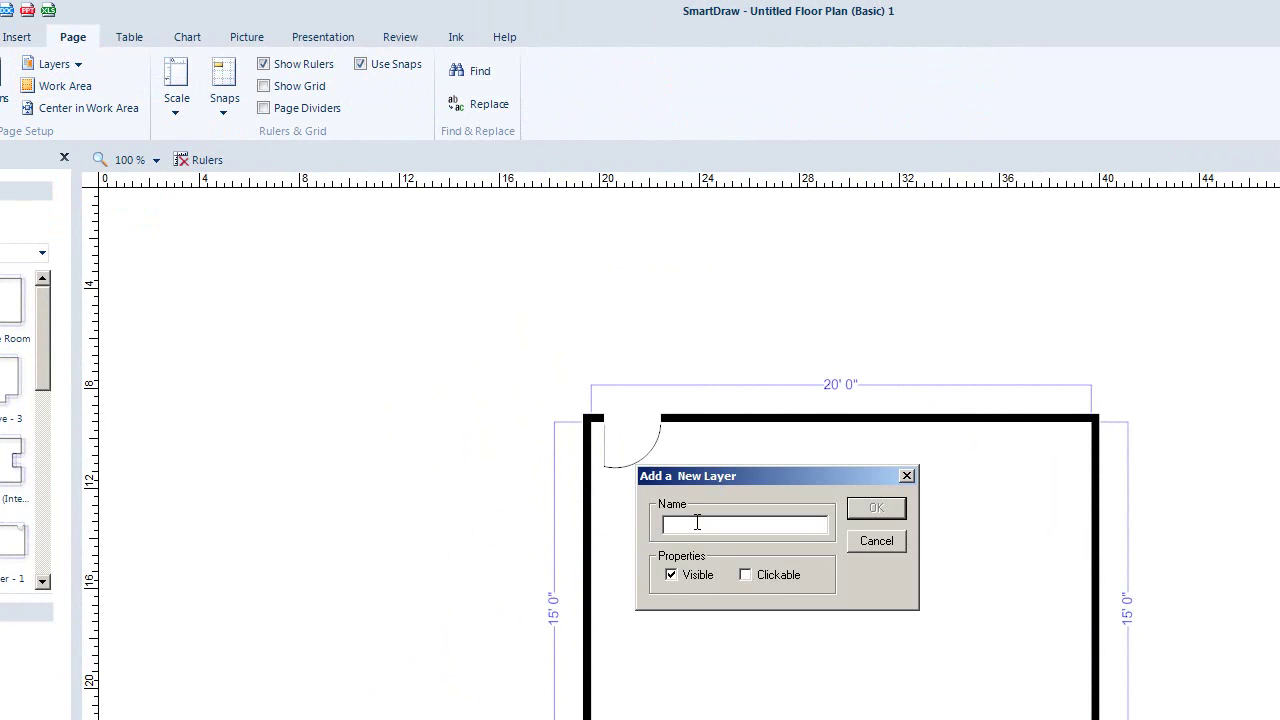
pyautogui.write('walls')
pyautogui.click(860, 507)
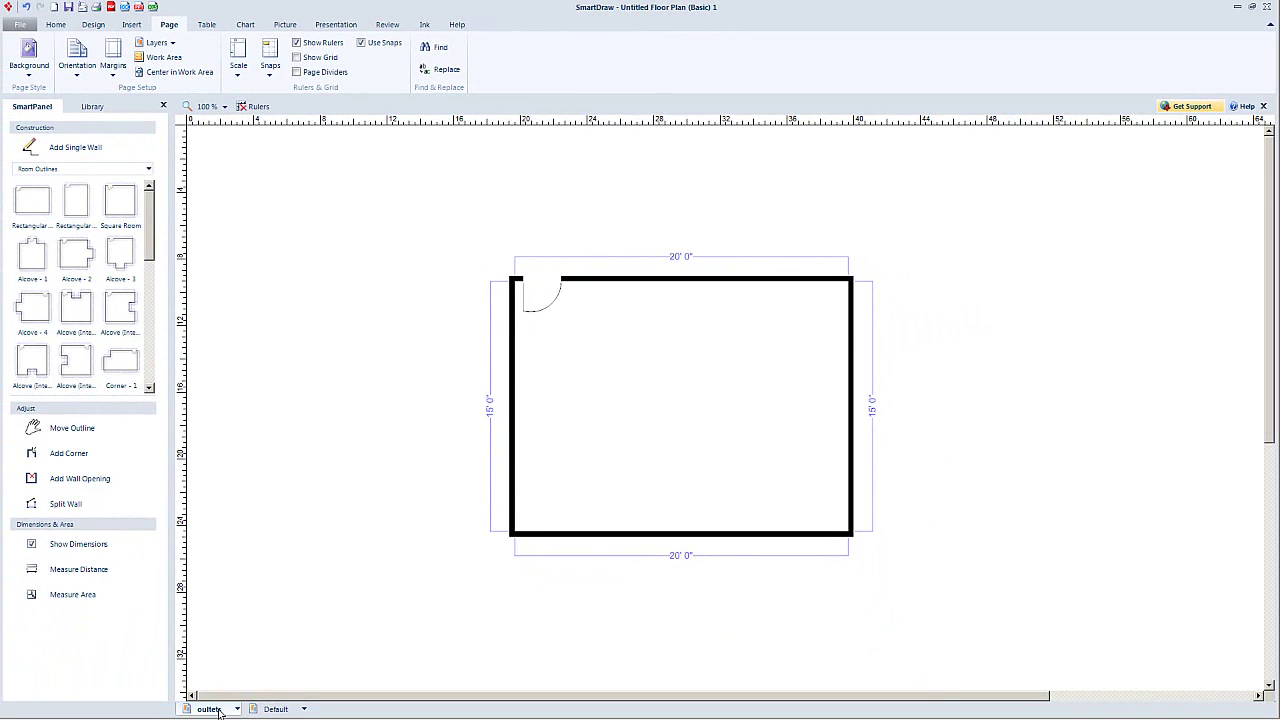
# Step: Switch back and forth between the oultets and Default layers, ending on Default
pyautogui.click(270, 709)
pyautogui.click(210, 709)
pyautogui.click(270, 709)
pyautogui.click(208, 709)
pyautogui.click(279, 708)
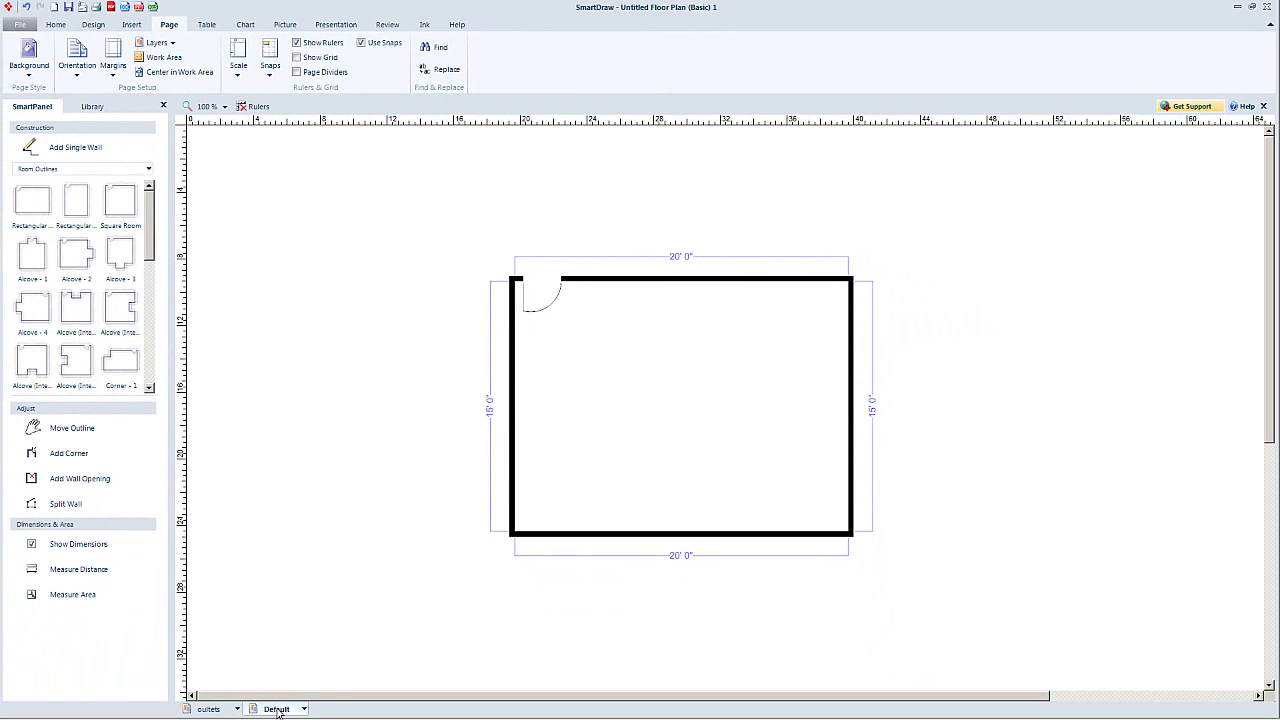
# Step: Rename the Default layer as floor plan in the layer definitions
pyautogui.rightClick(279, 710)
pyautogui.doubleClick(279, 710)
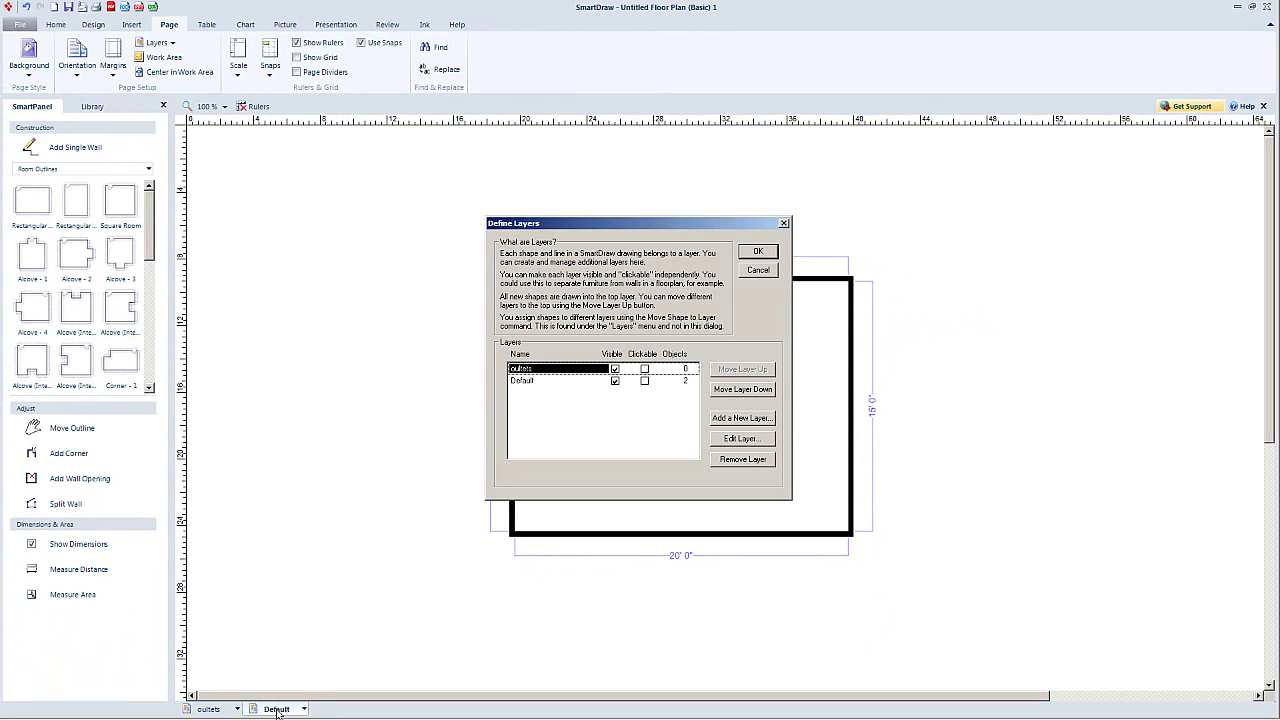
pyautogui.click(526, 384)
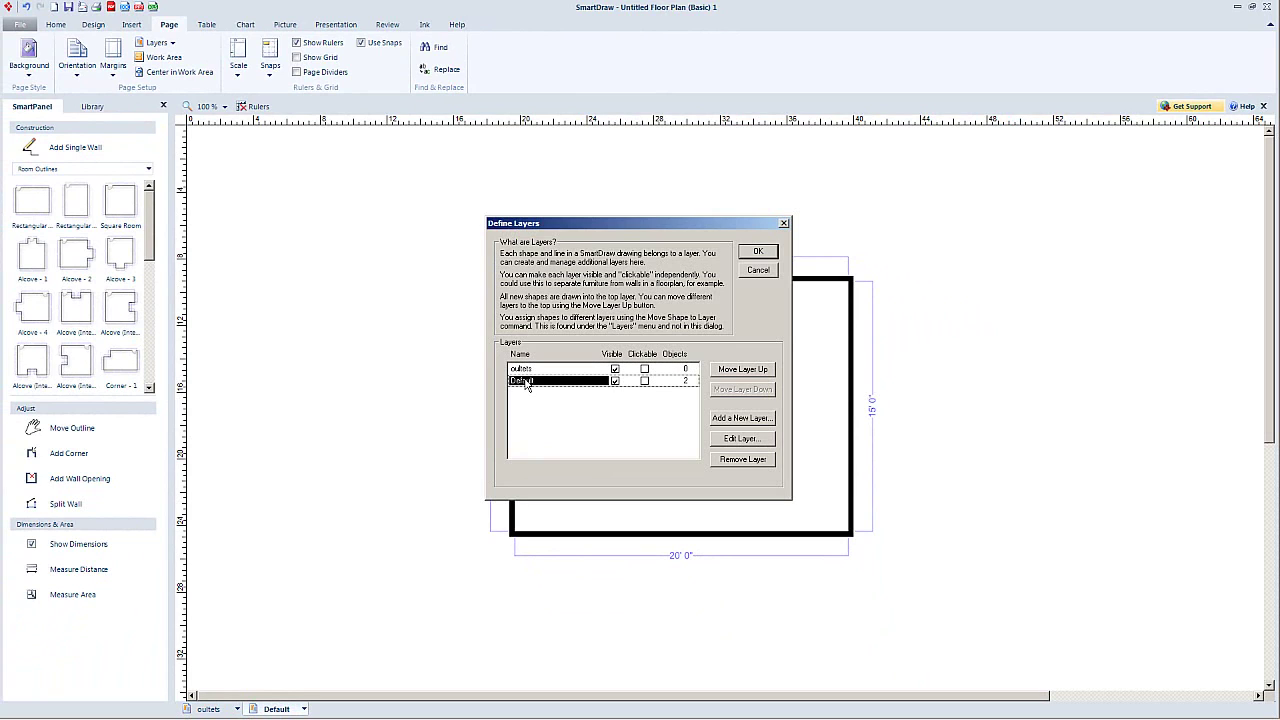
pyautogui.click(743, 441)
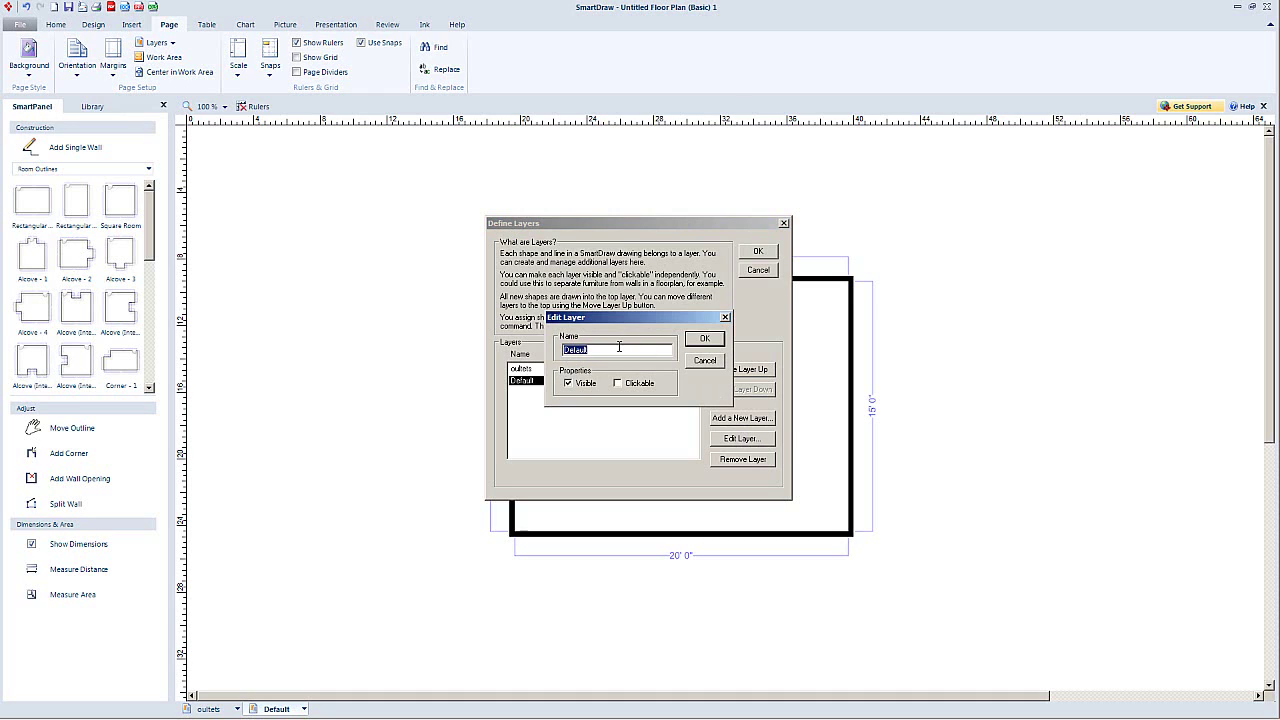
pyautogui.write('floor plan')
pyautogui.click(703, 339)
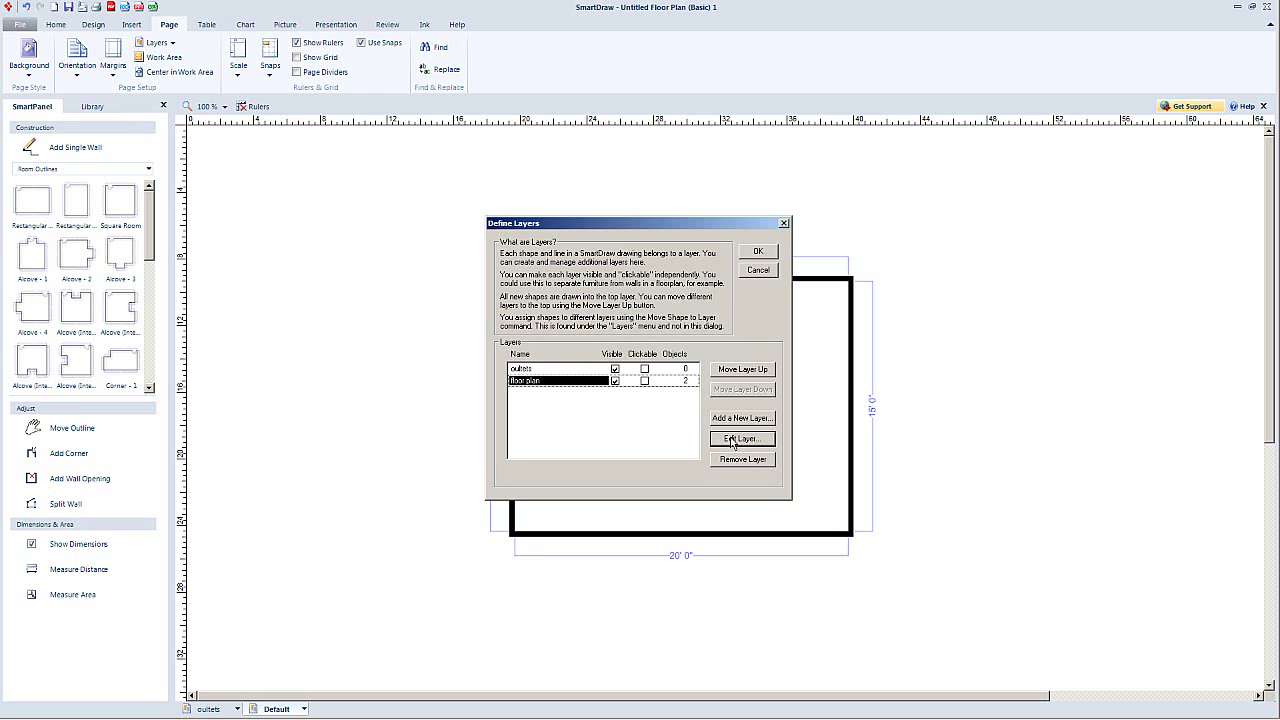
# Step: Move the floor plan layer above the oultets layer and apply the layer changes
pyautogui.click(741, 370)
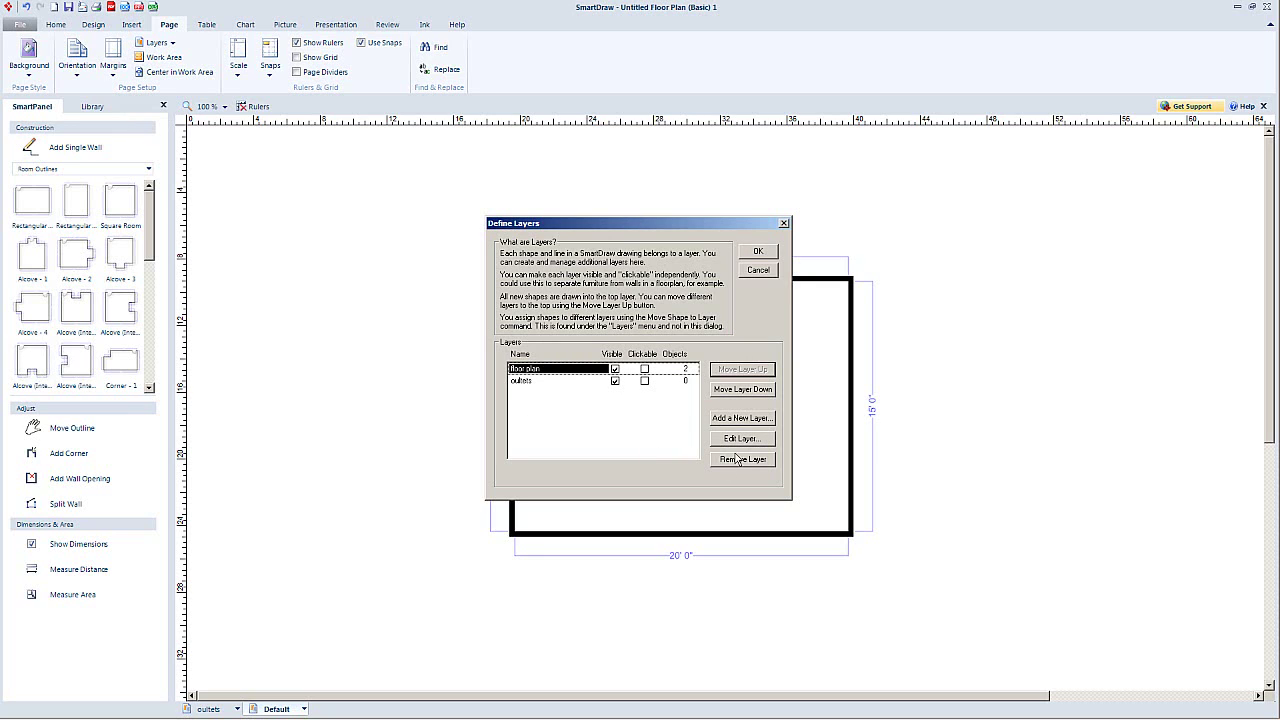
pyautogui.click(757, 251)
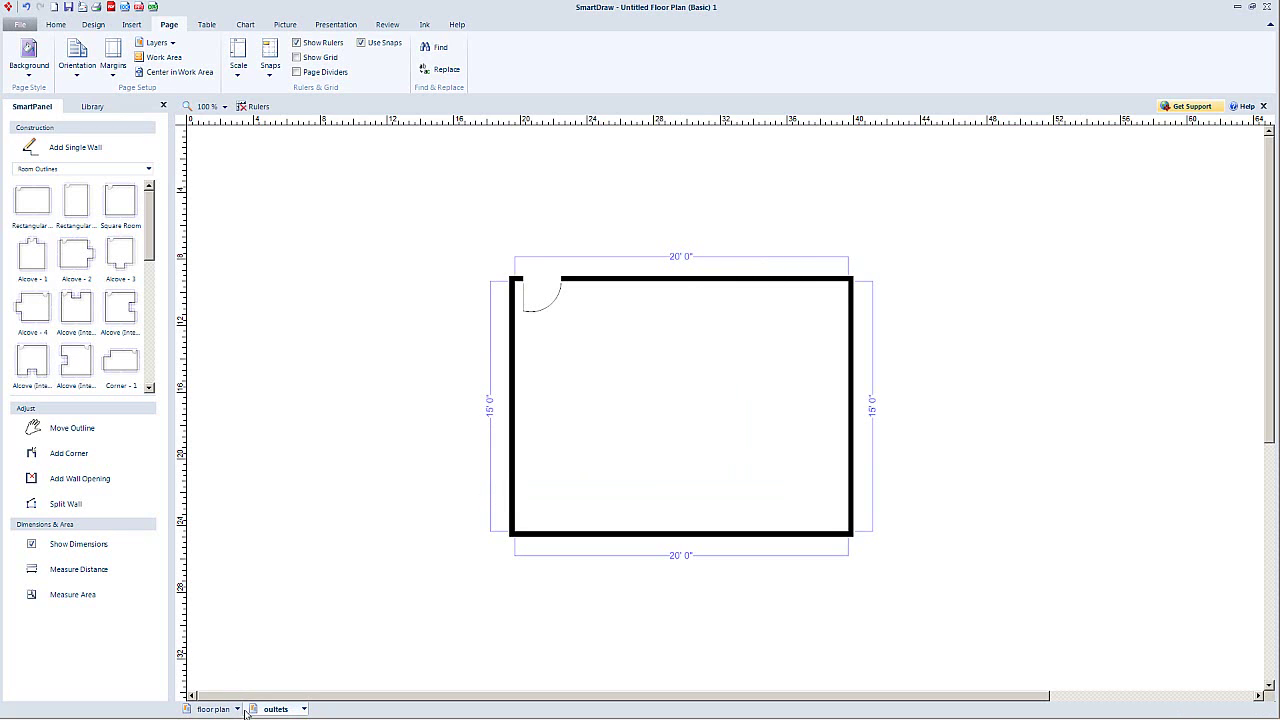
pyautogui.click(214, 710)
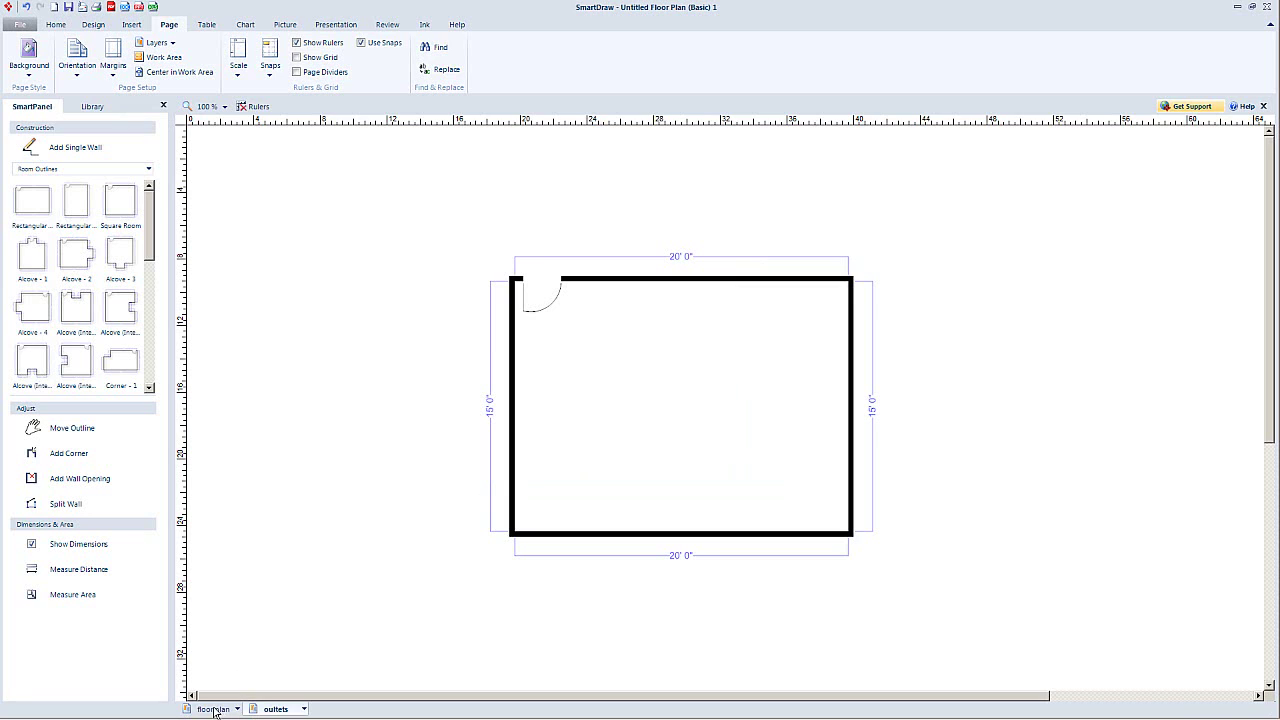
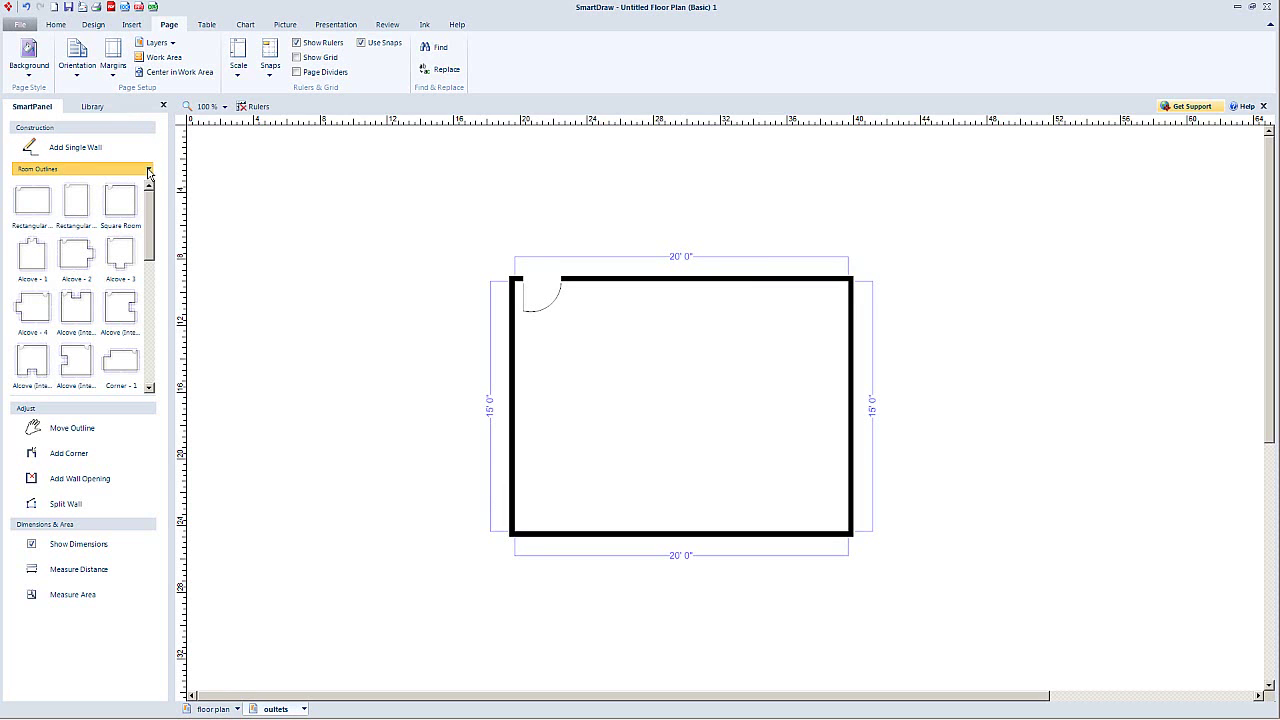
# Step: Open the additional symbol libraries and expand the Engineering folder's Basic Electrical group
pyautogui.click(146, 169)
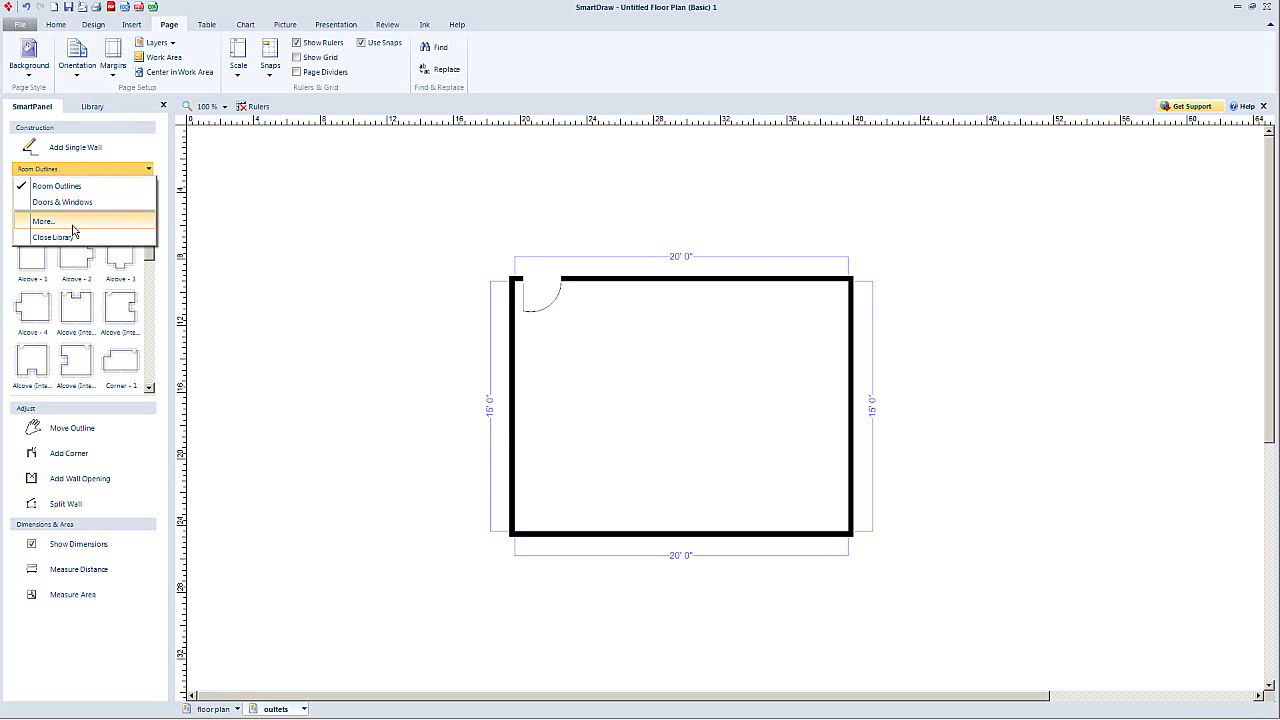
pyautogui.click(45, 221)
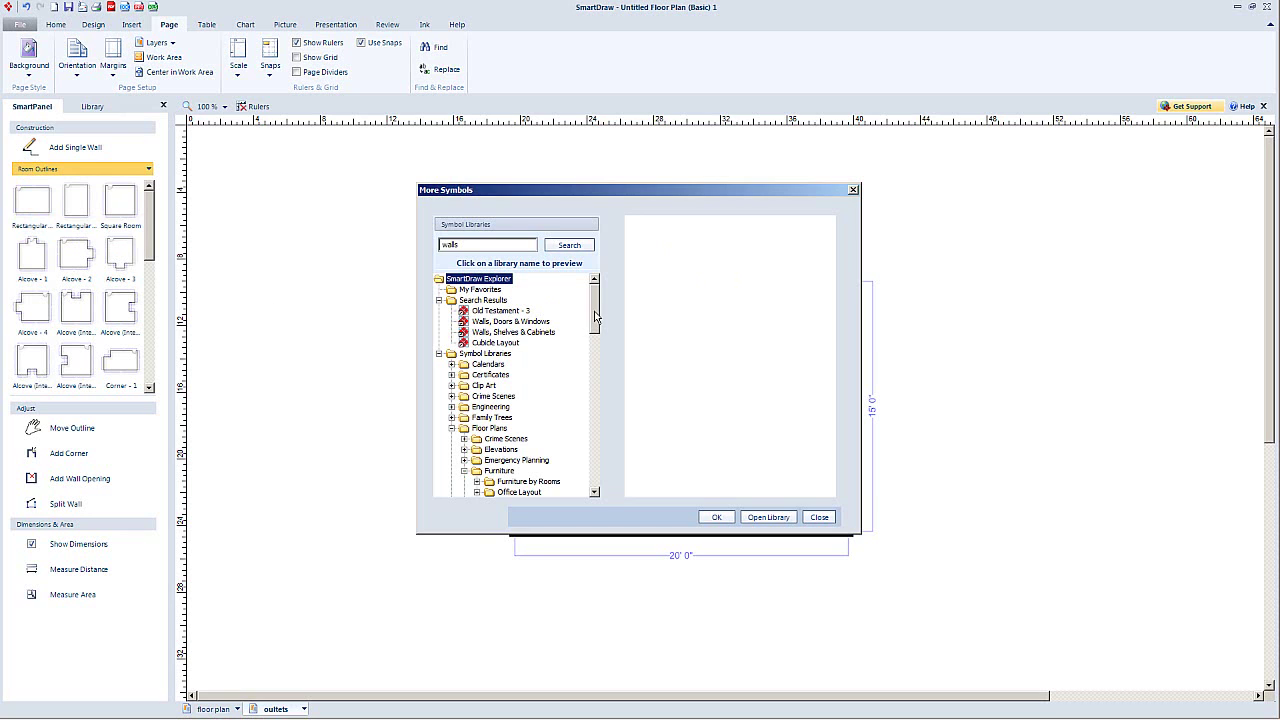
pyautogui.moveTo(597, 318); pyautogui.dragTo(596, 333)
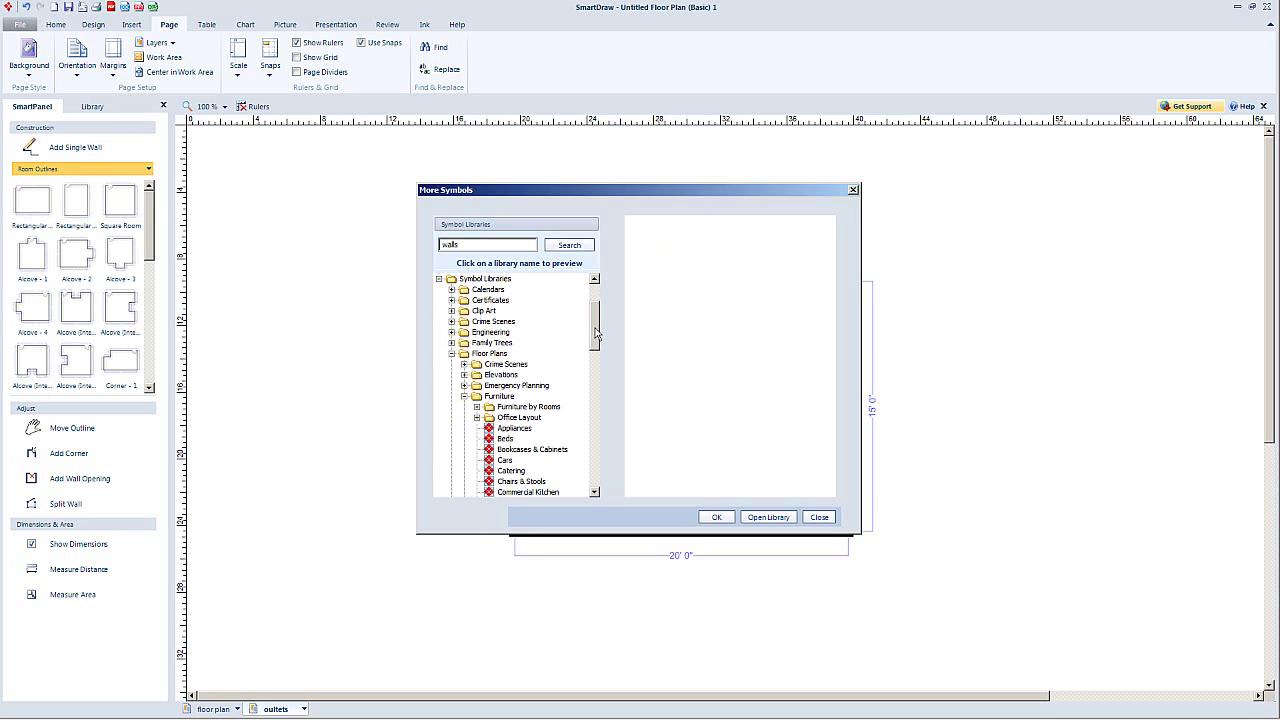
pyautogui.click(452, 332)
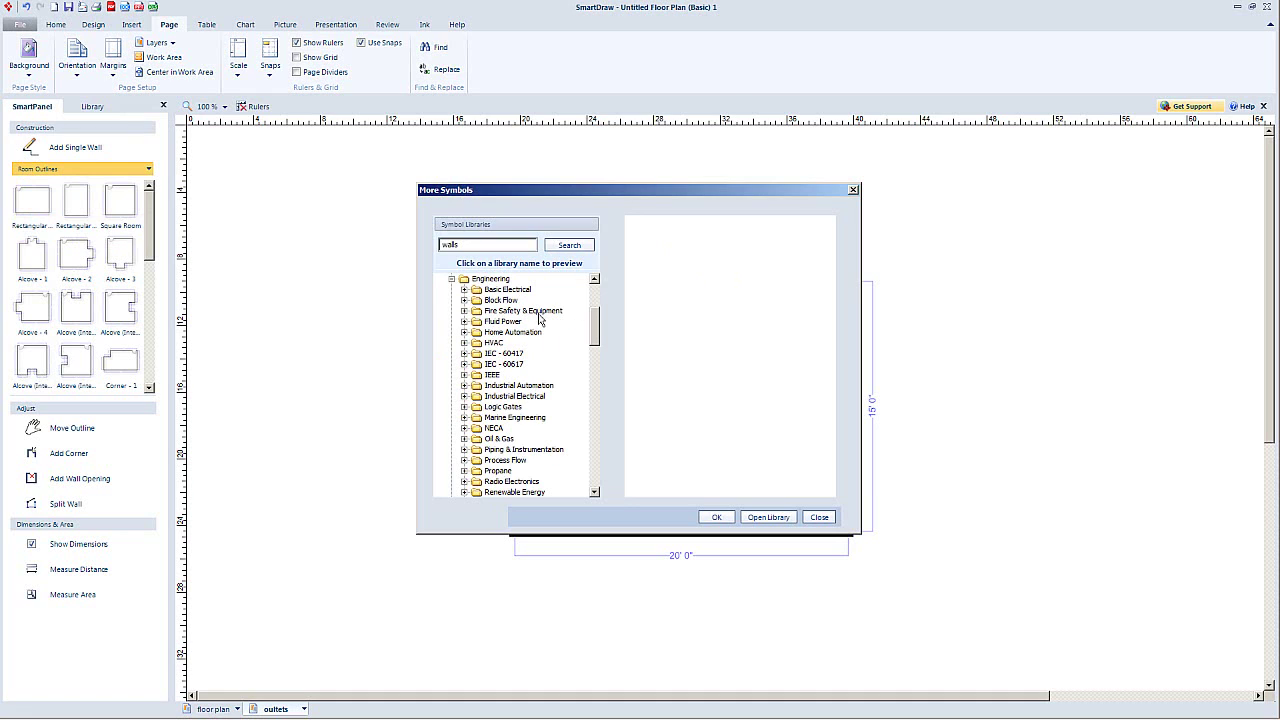
pyautogui.click(464, 290)
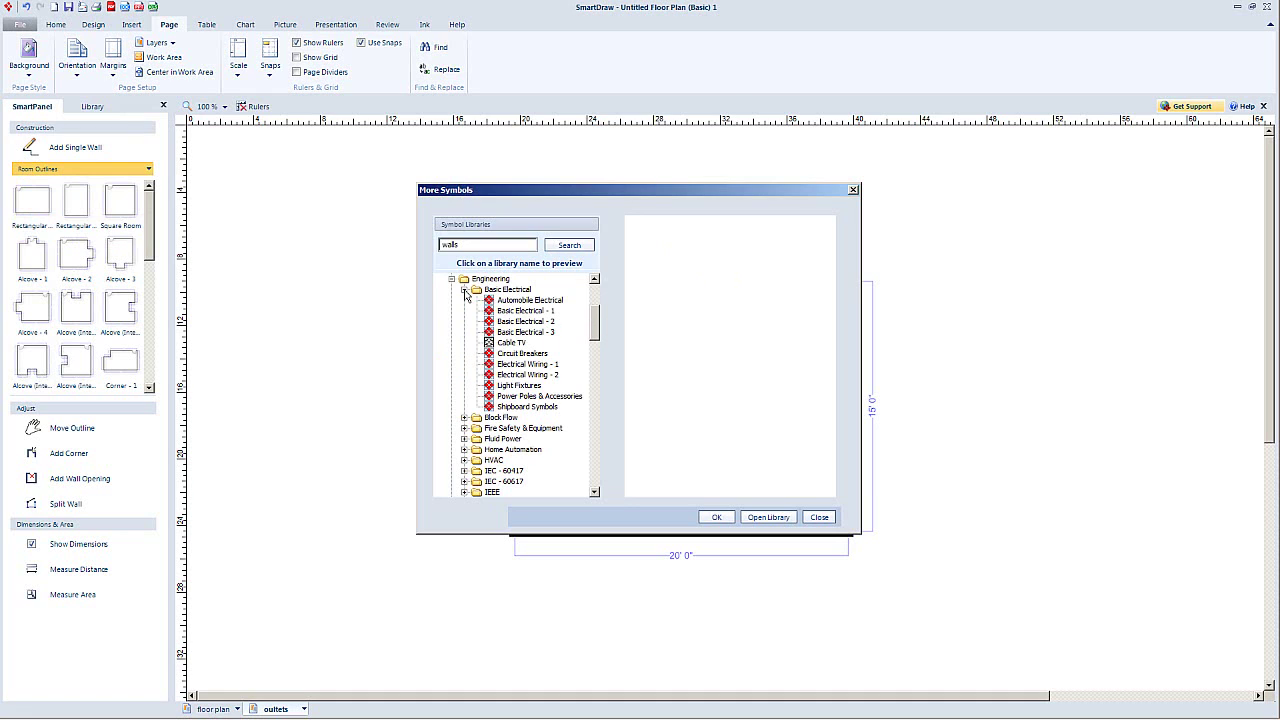
# Step: Examine the symbols in the Basic Electrical - 1, Basic Electrical - 2 and Basic Electrical - 3 libraries
pyautogui.click(511, 312)
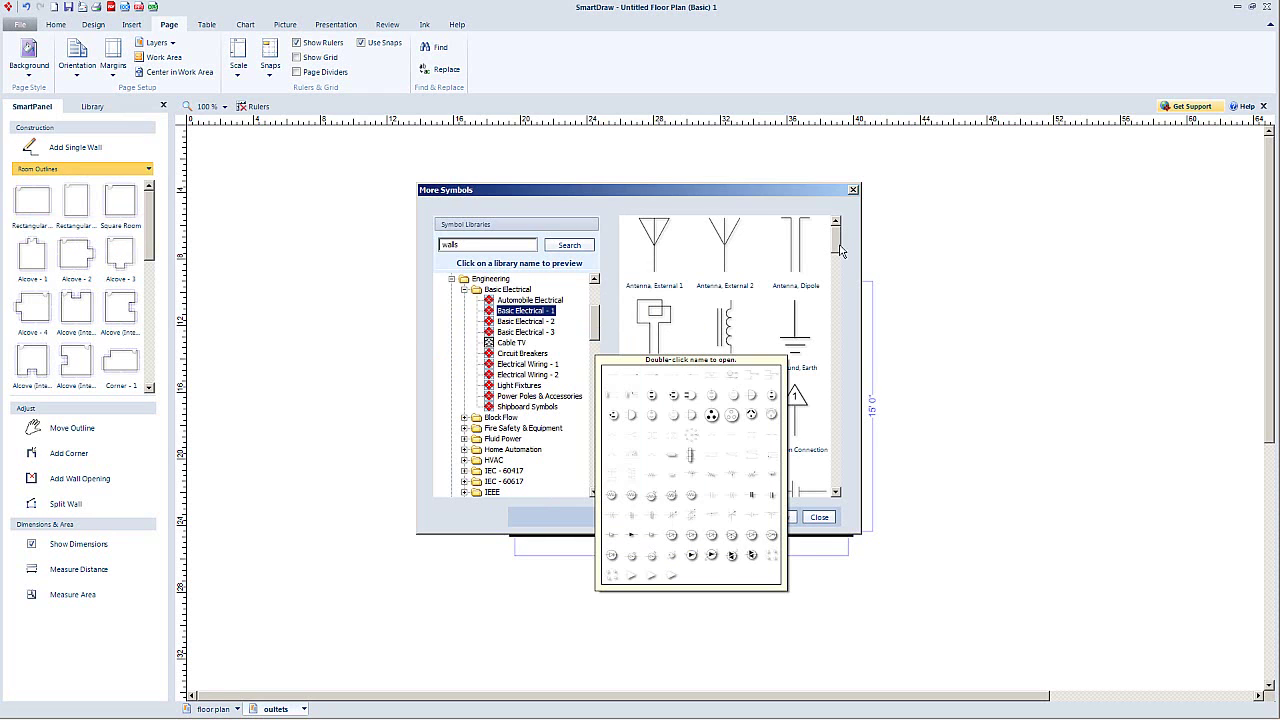
pyautogui.moveTo(840, 250); pyautogui.dragTo(836, 478)
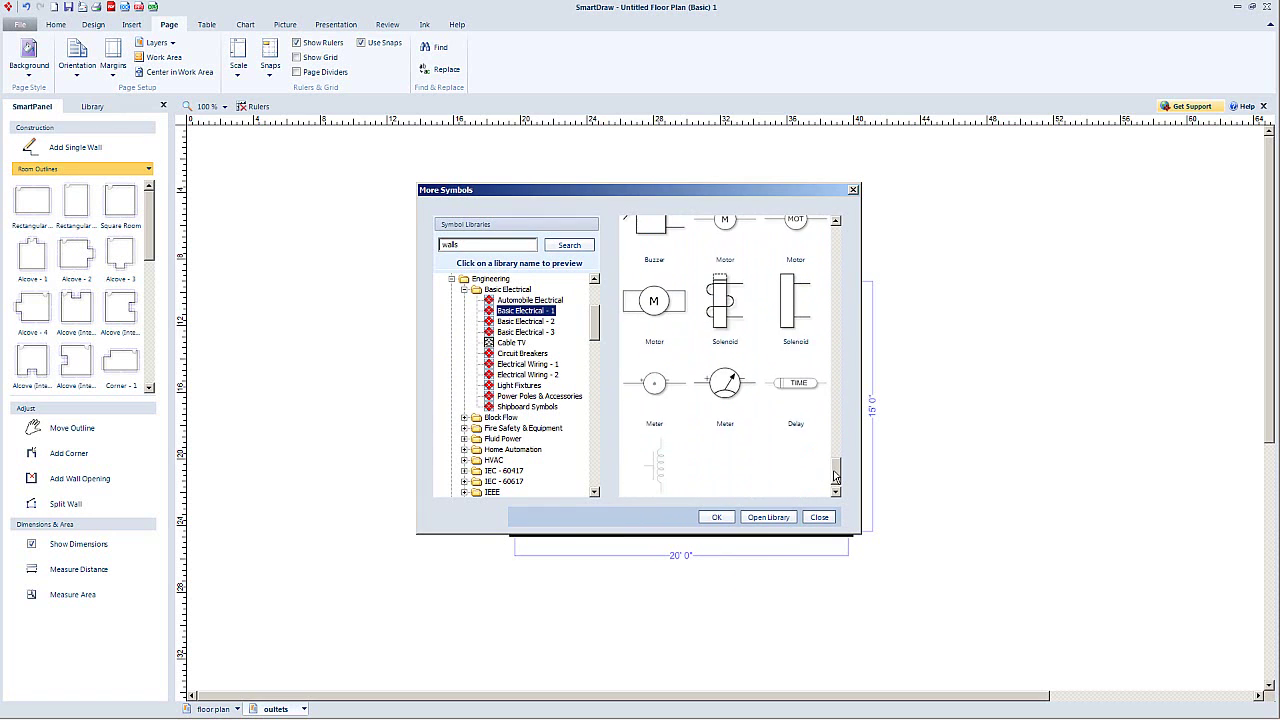
pyautogui.click(526, 321)
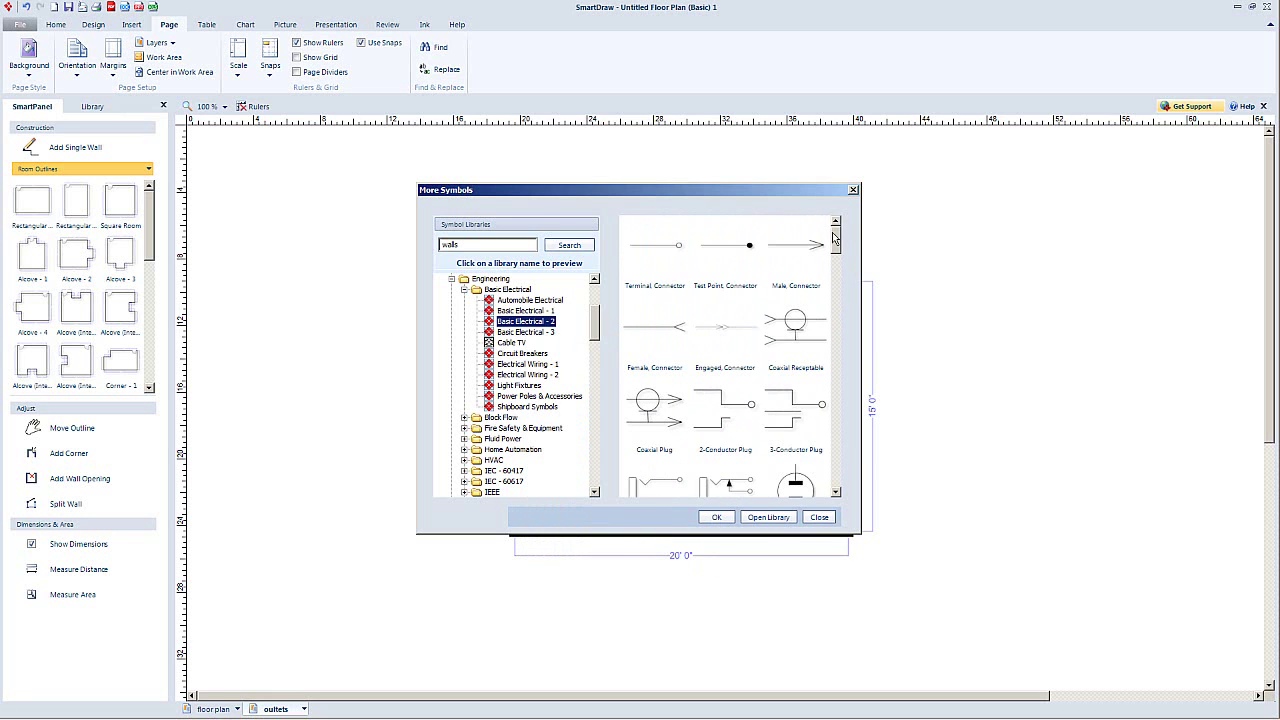
pyautogui.moveTo(838, 246); pyautogui.dragTo(840, 478)
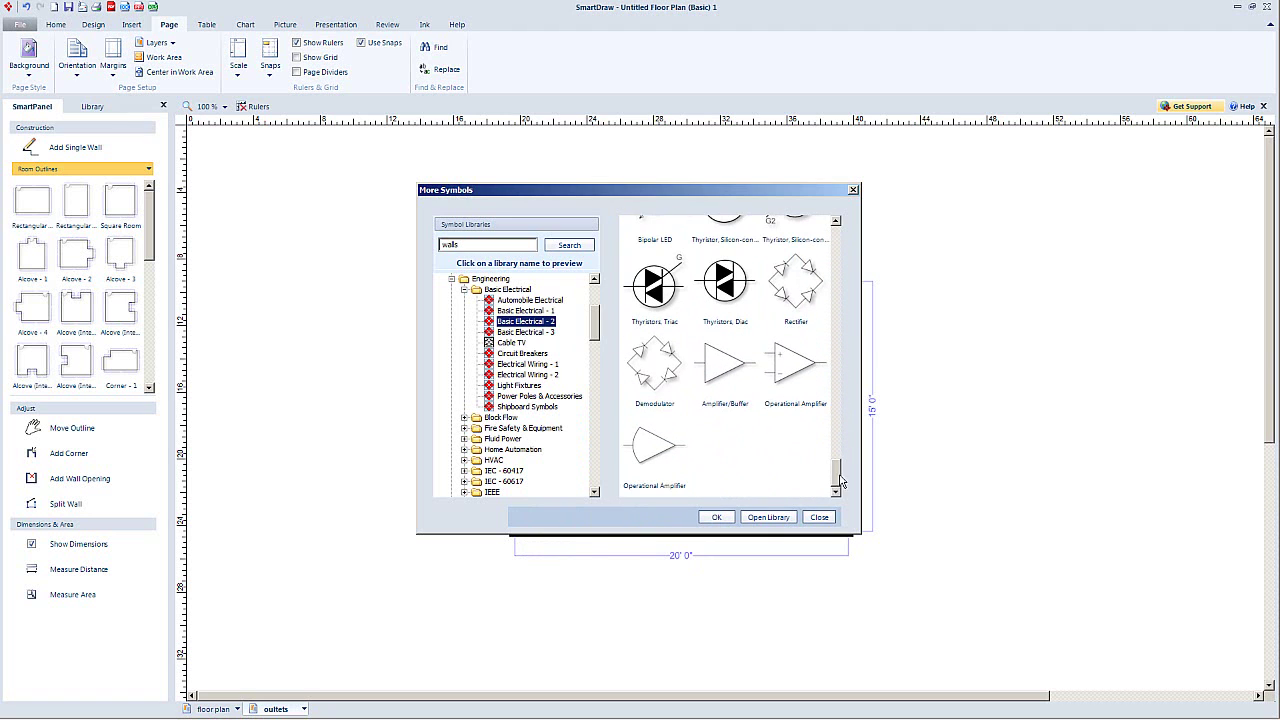
pyautogui.click(530, 333)
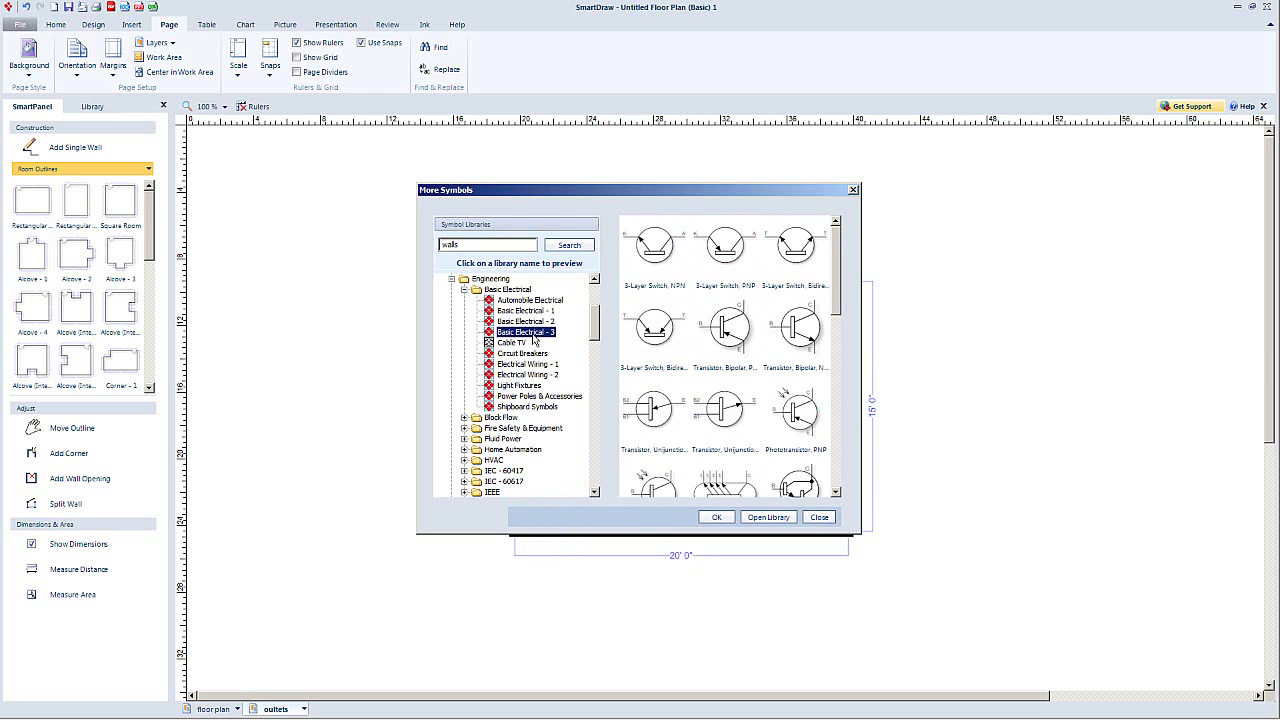
pyautogui.moveTo(835, 266); pyautogui.dragTo(835, 443)
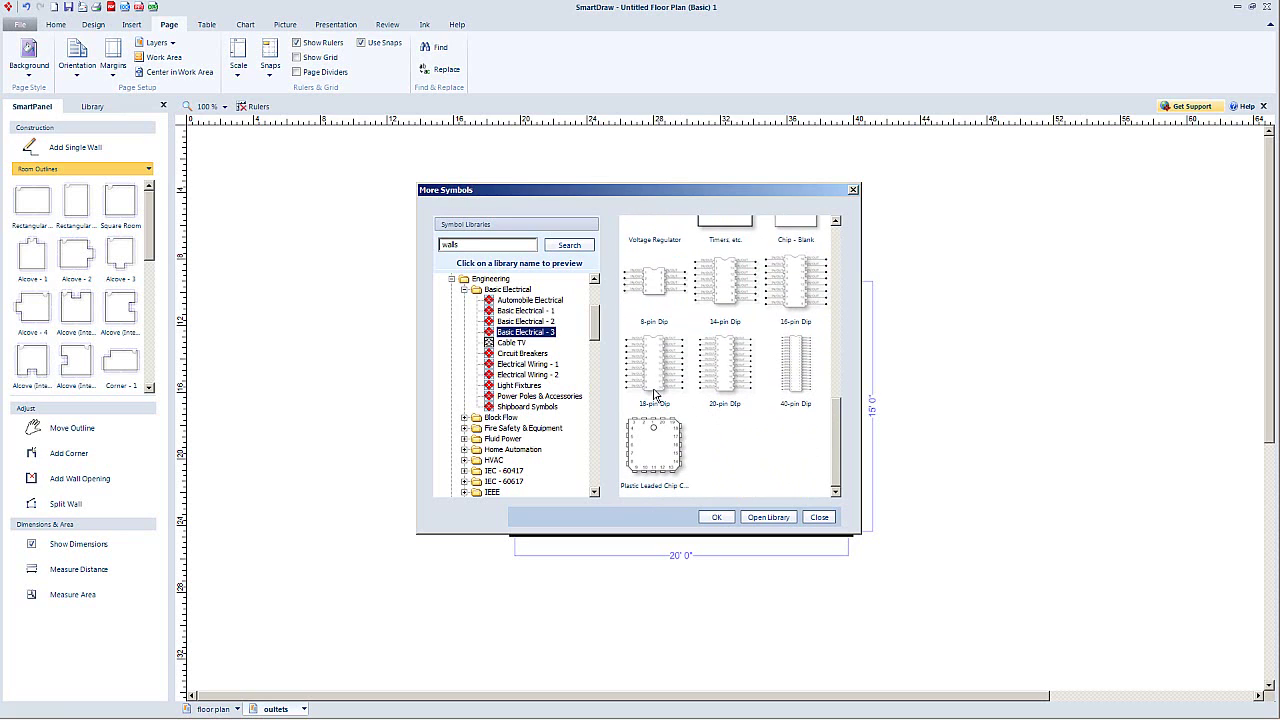
# Step: Load the Electrical Wiring - 1 library into the drawing's symbol set and leave the symbol browser
pyautogui.moveTo(521, 365)
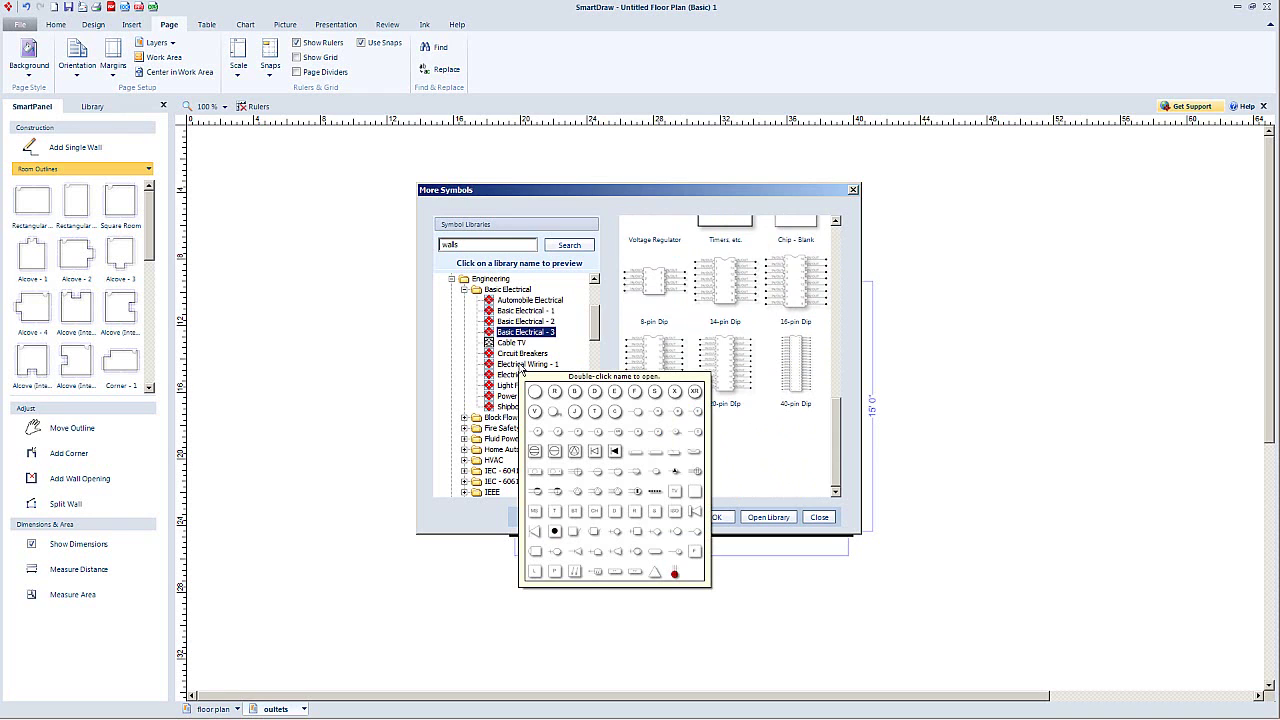
pyautogui.click(521, 365)
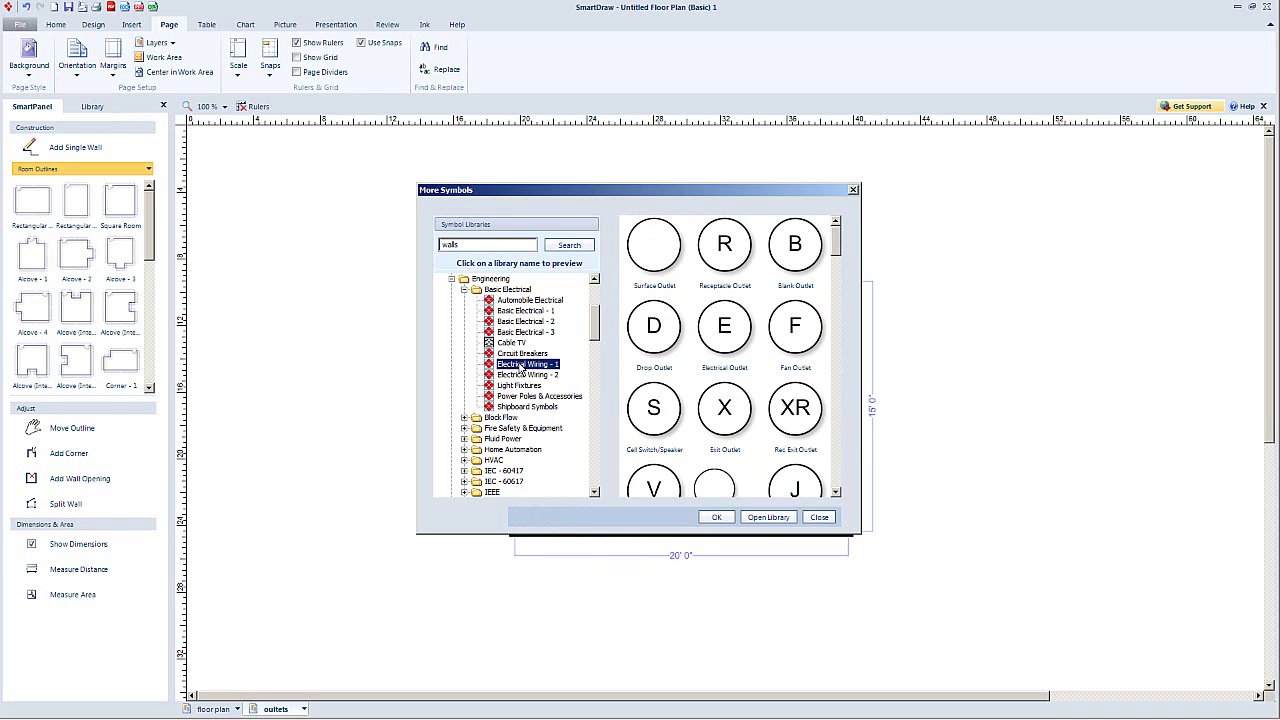
pyautogui.moveTo(838, 244); pyautogui.dragTo(840, 351)
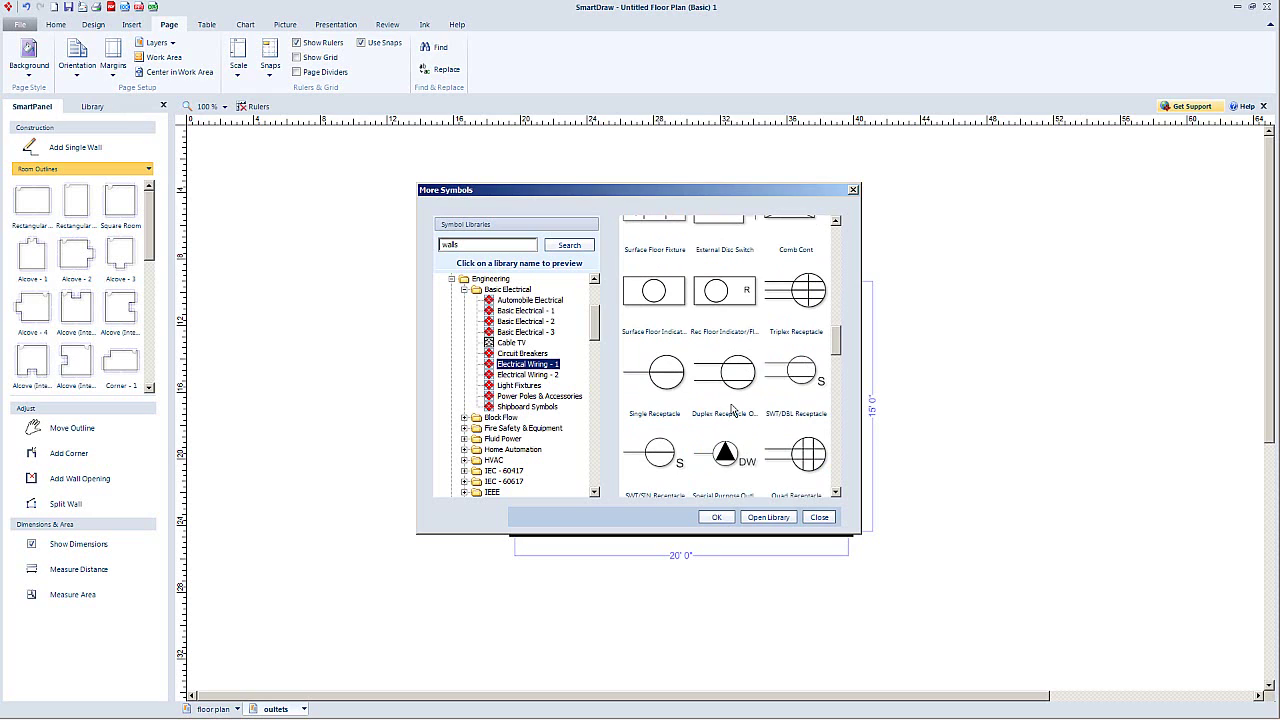
pyautogui.click(758, 517)
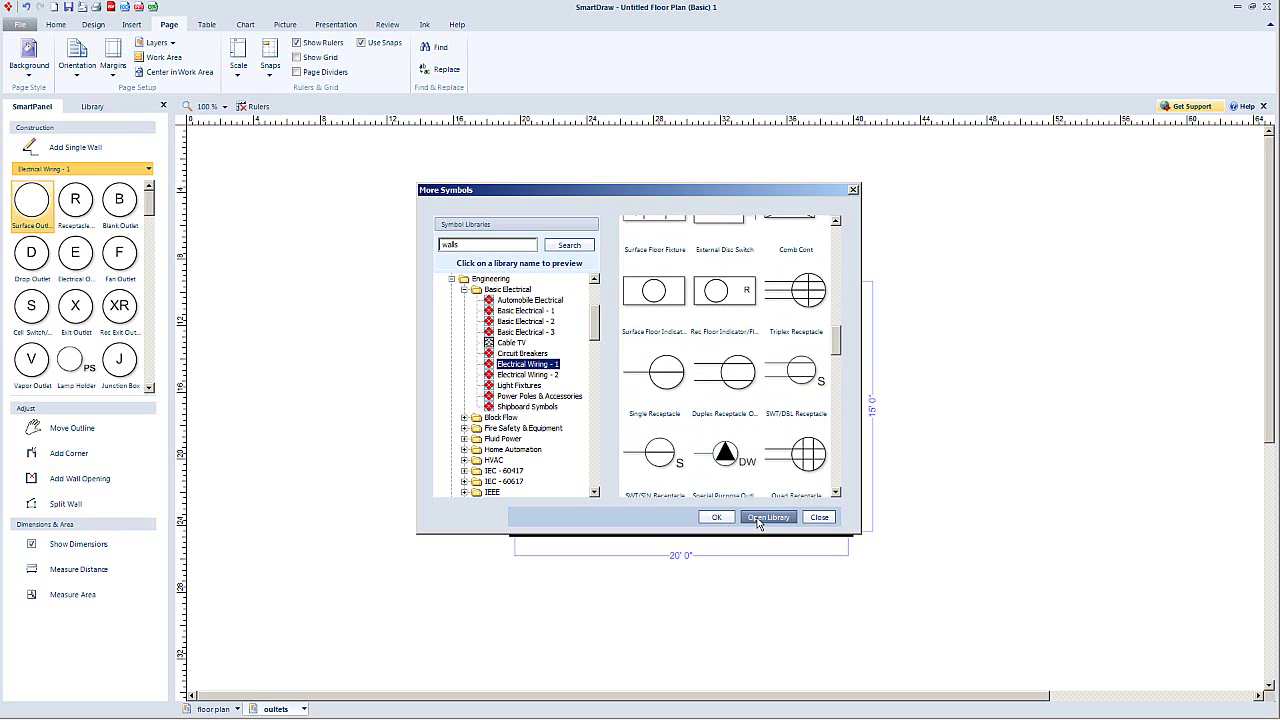
pyautogui.click(818, 517)
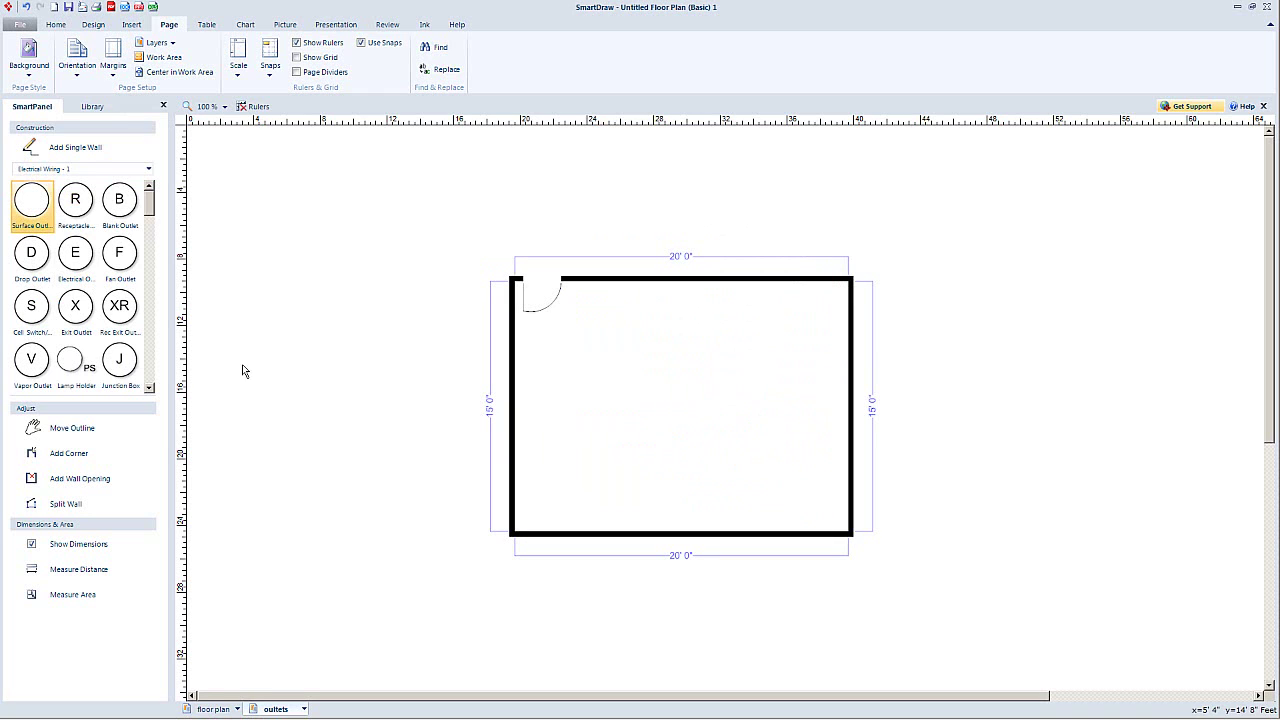
# Step: Place an upright Duplex Receptacle on the upper wall, sized about 1' 6" high by 0' 10" wide, and shift it slightly toward the door
pyautogui.moveTo(150, 207); pyautogui.dragTo(654, 305)
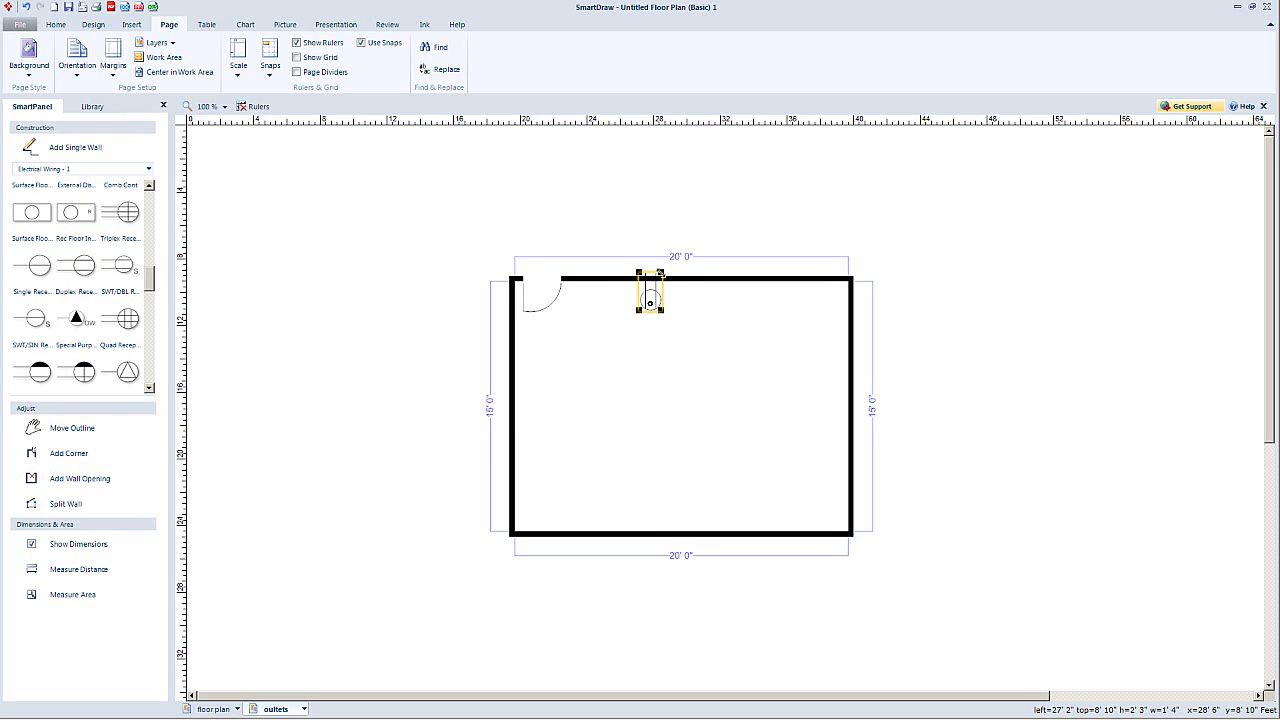
pyautogui.click(660, 312)
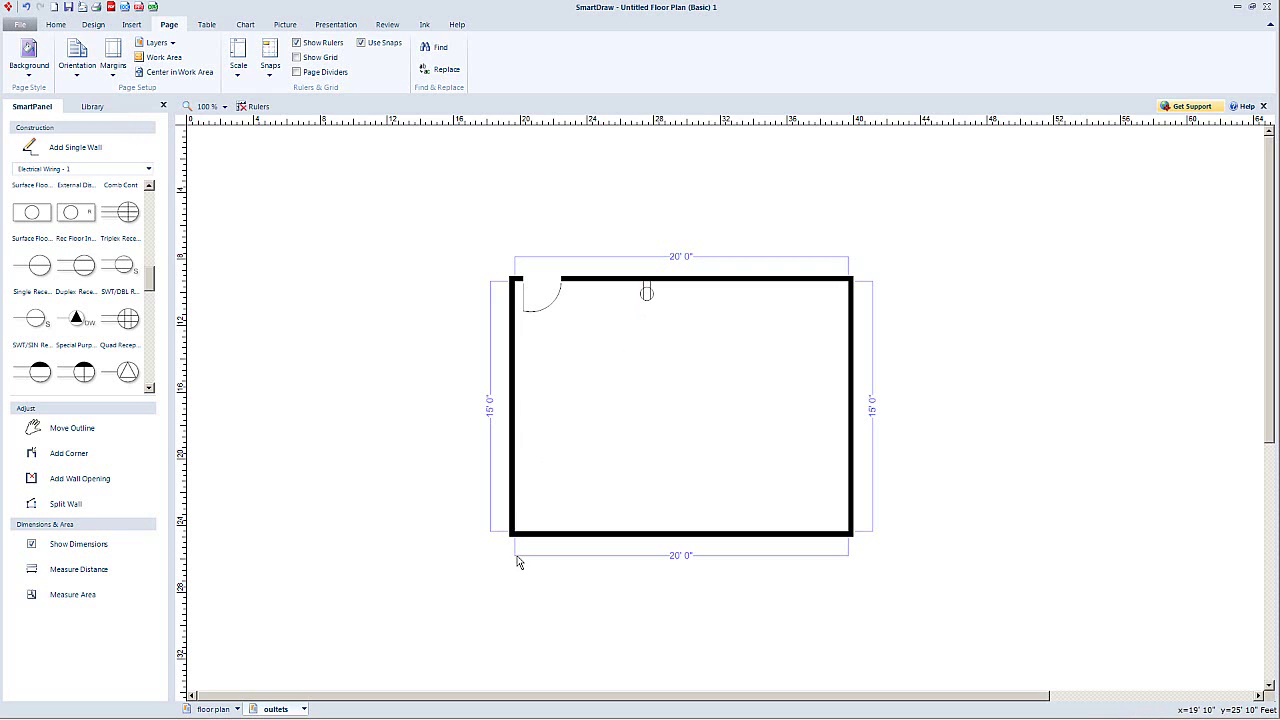
pyautogui.click(211, 709)
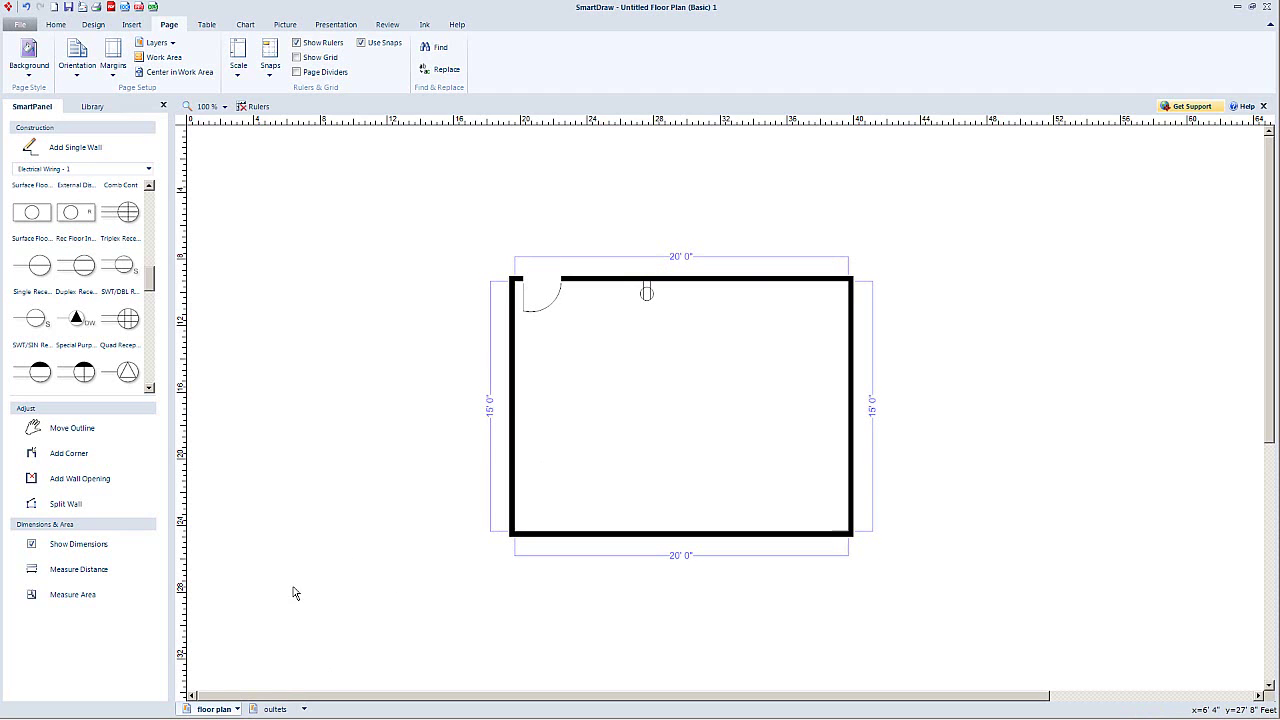
pyautogui.click(270, 711)
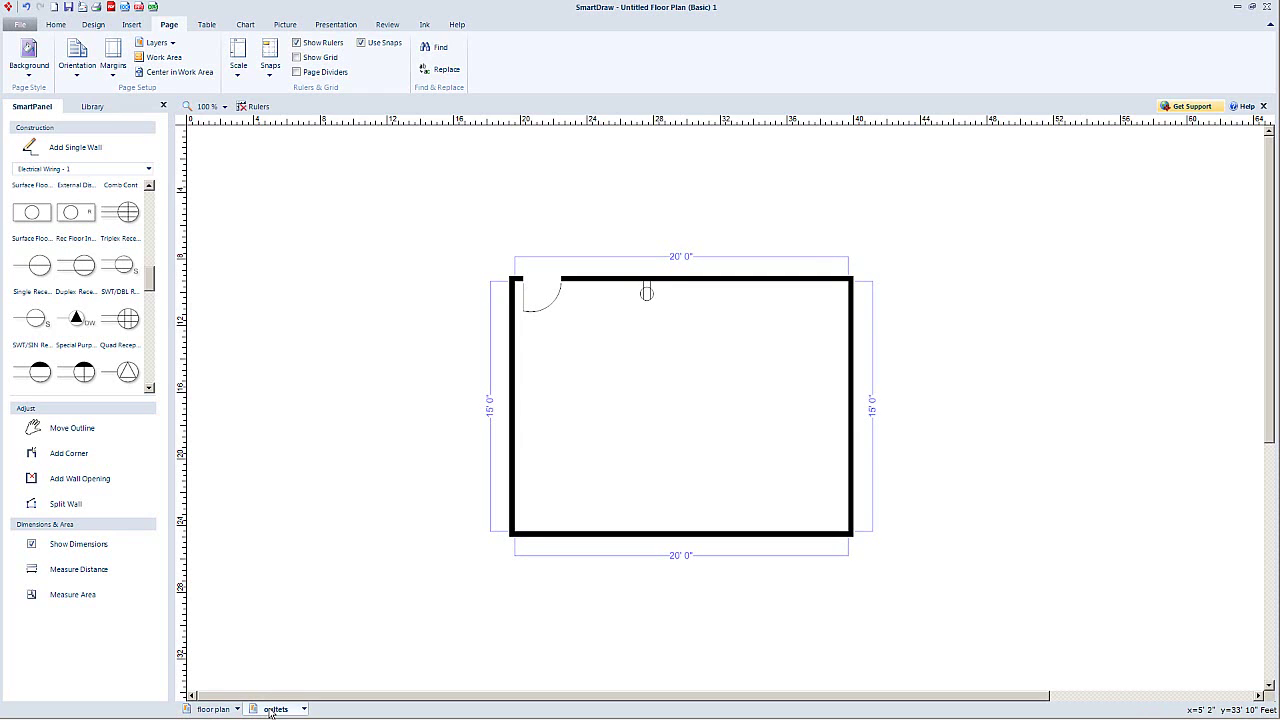
pyautogui.click(645, 296)
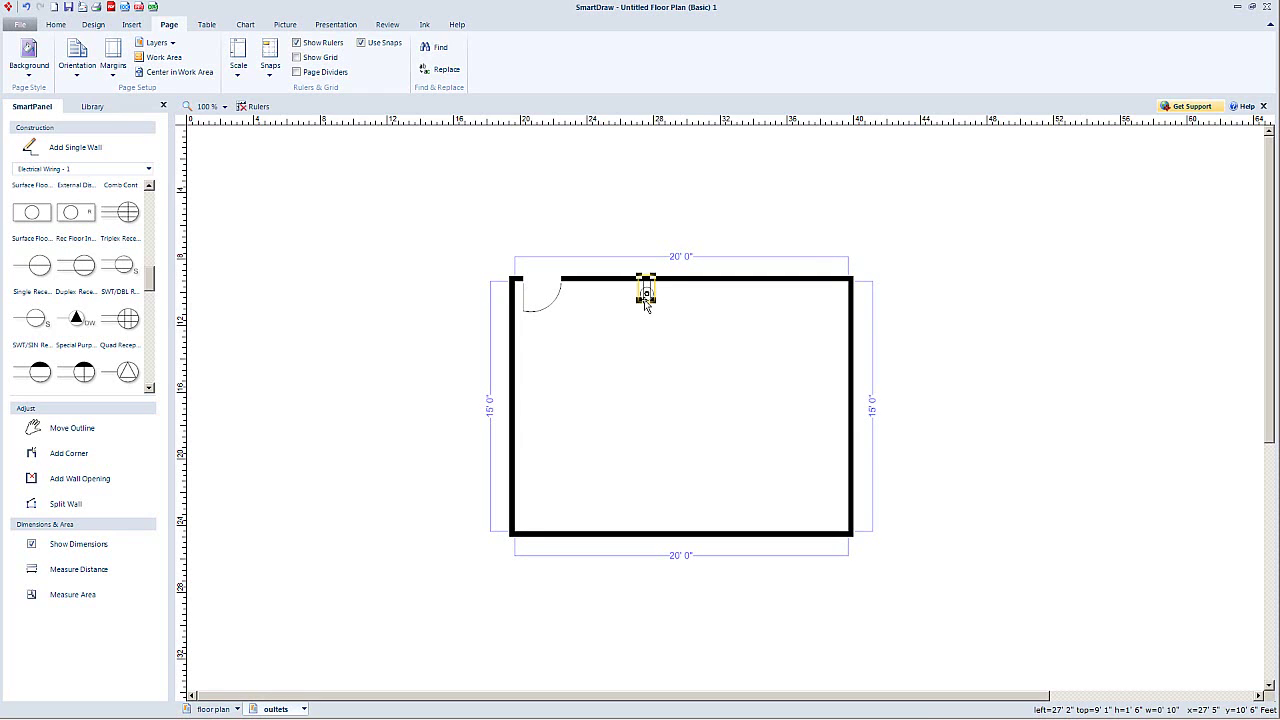
pyautogui.moveTo(645, 290); pyautogui.dragTo(623, 290)
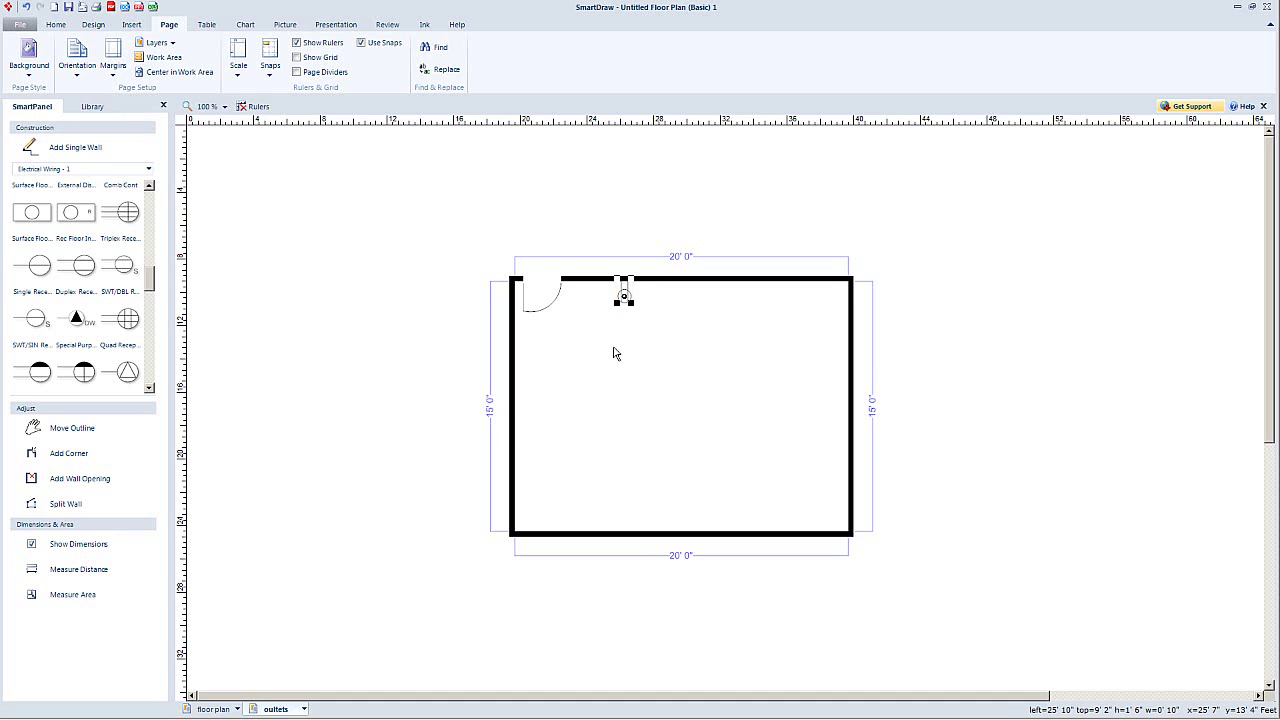
# Step: Hide the floor plan layer and activate the oultets layer to view the receptacle alone
pyautogui.click(221, 710)
pyautogui.rightClick(221, 710)
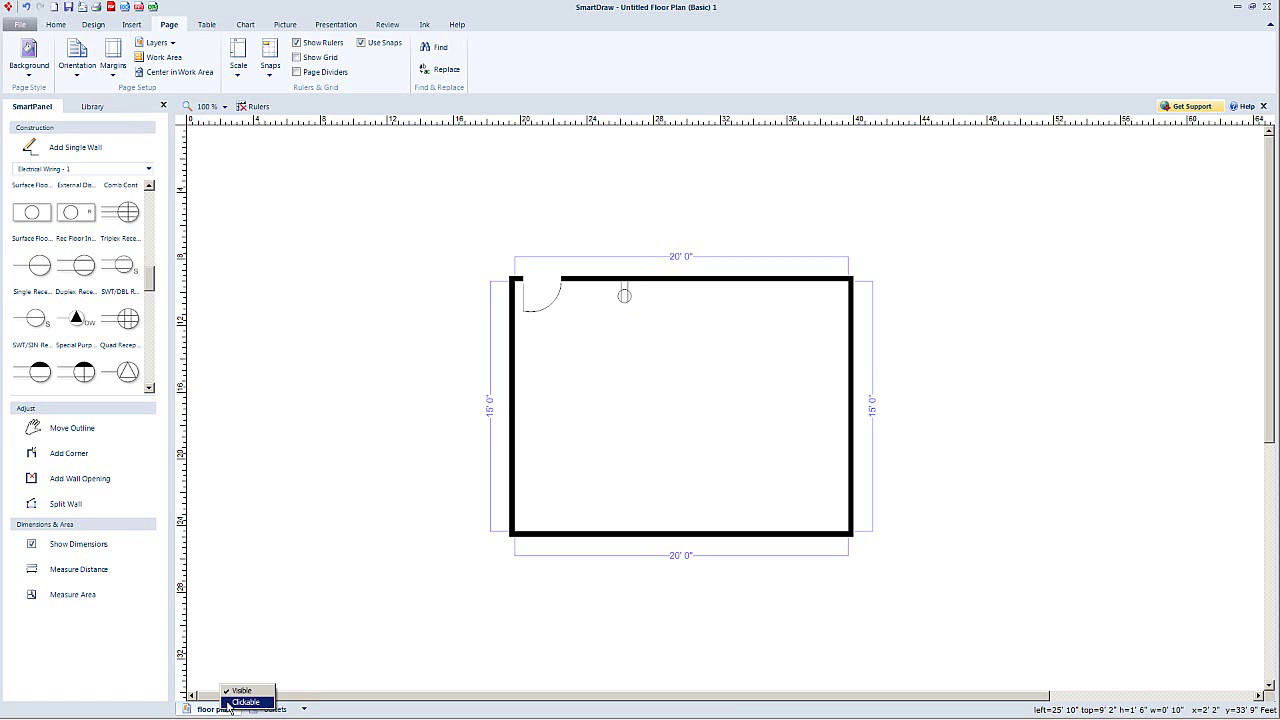
pyautogui.click(230, 691)
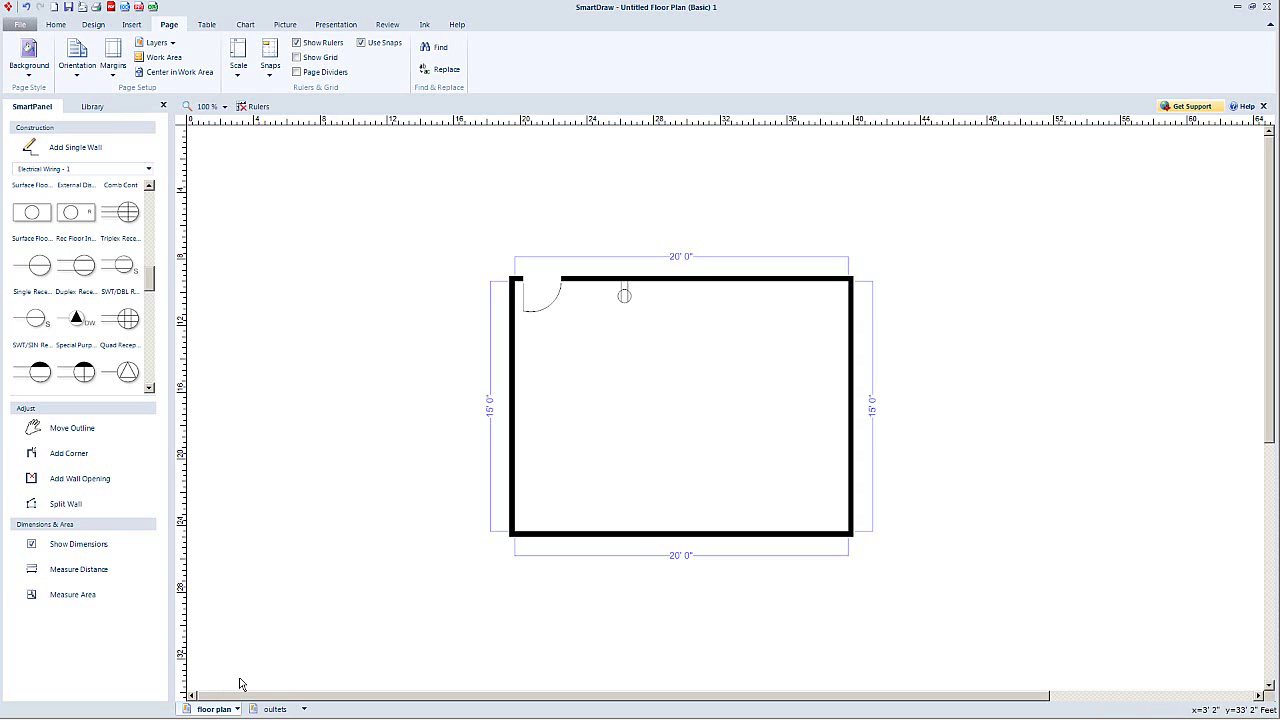
pyautogui.click(276, 709)
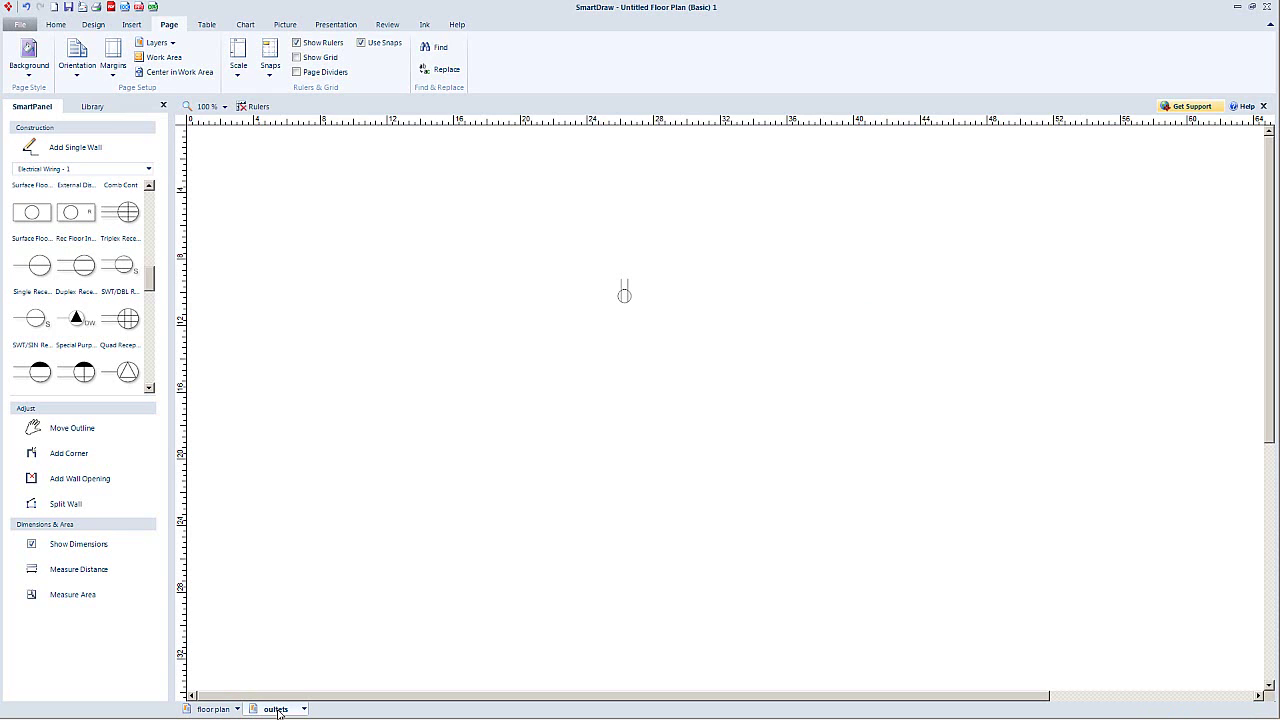
# Step: Make the floor plan layer visible again
pyautogui.click(213, 709)
pyautogui.rightClick(224, 704)
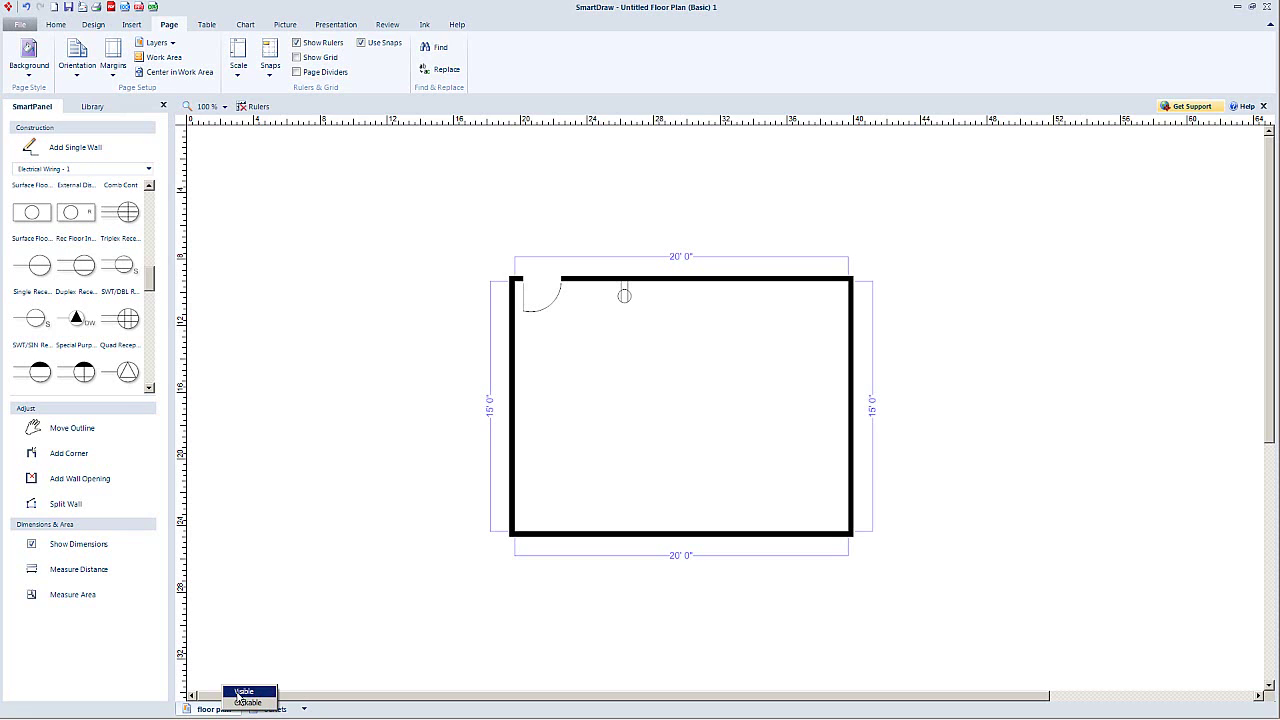
pyautogui.click(240, 692)
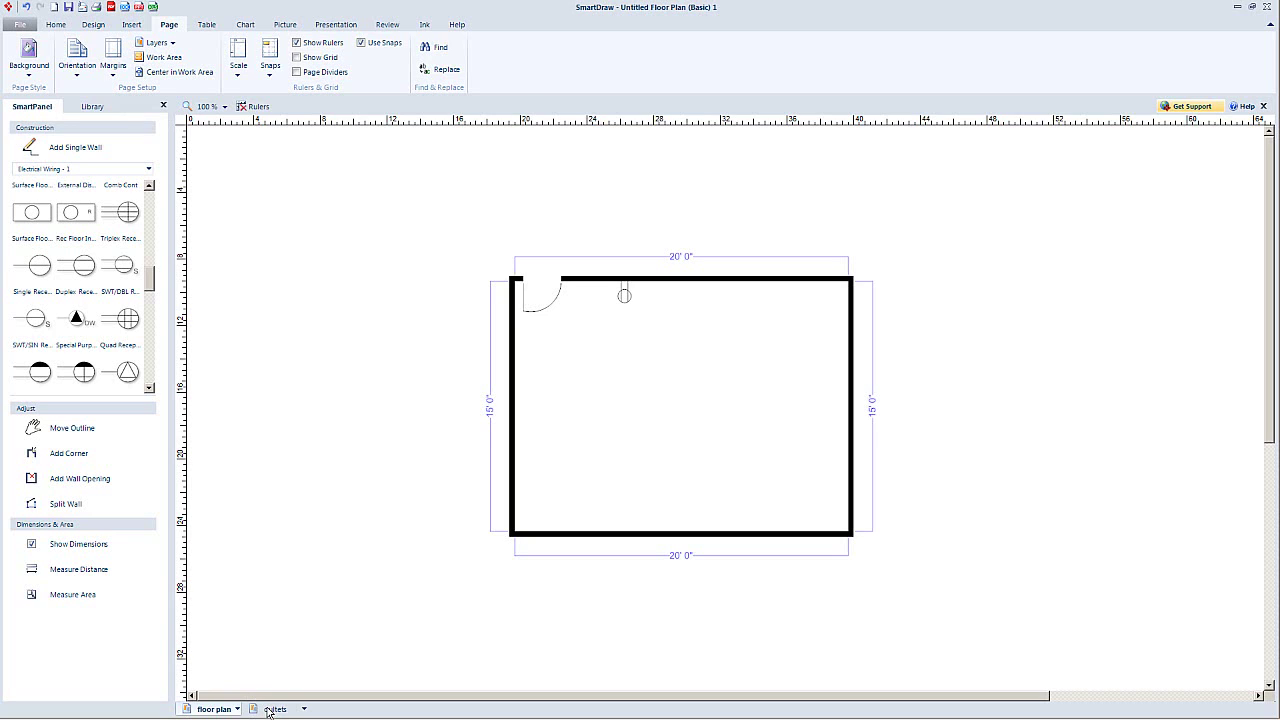
# Step: Activate the oultets layer and turn off its visibility
pyautogui.click(270, 709)
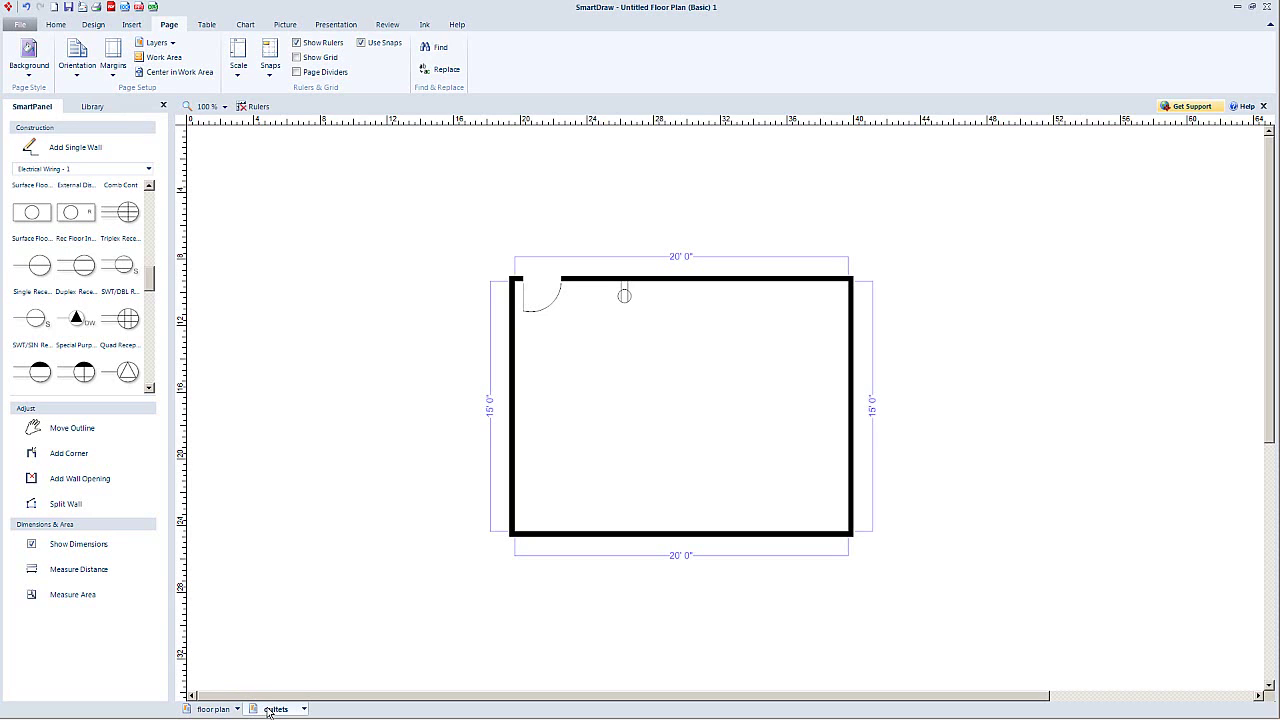
pyautogui.rightClick(270, 709)
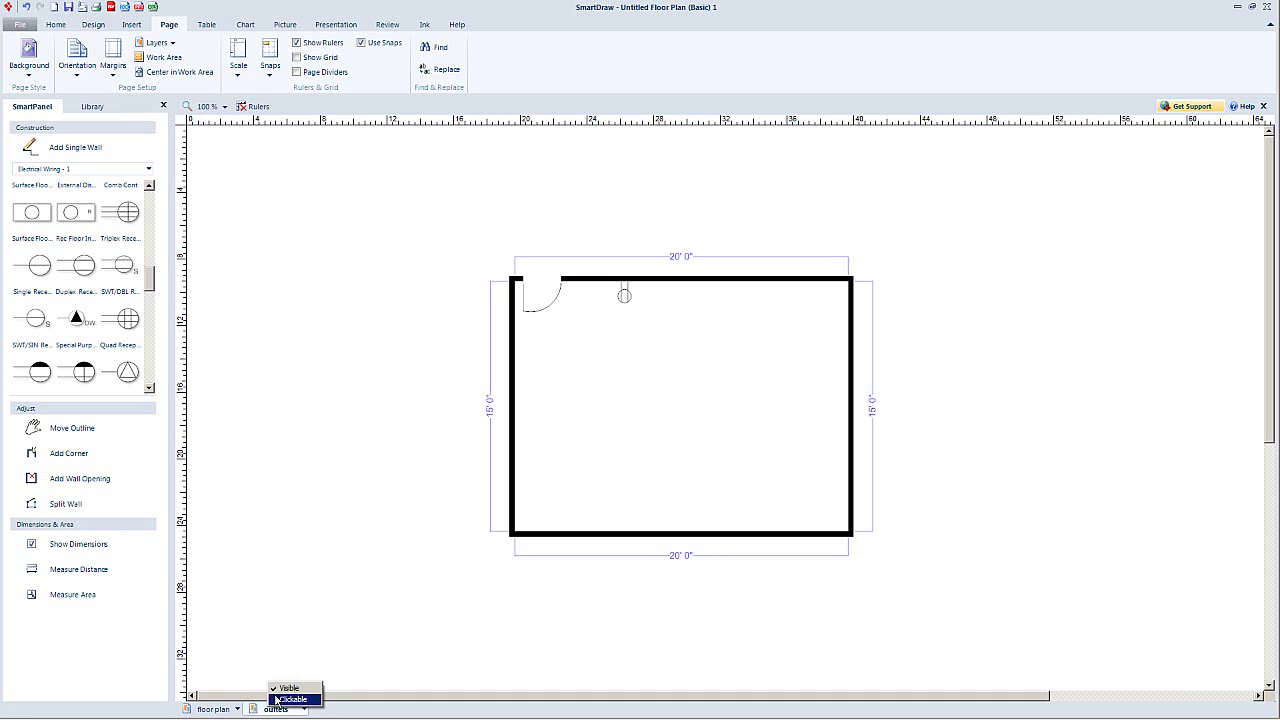
pyautogui.click(283, 688)
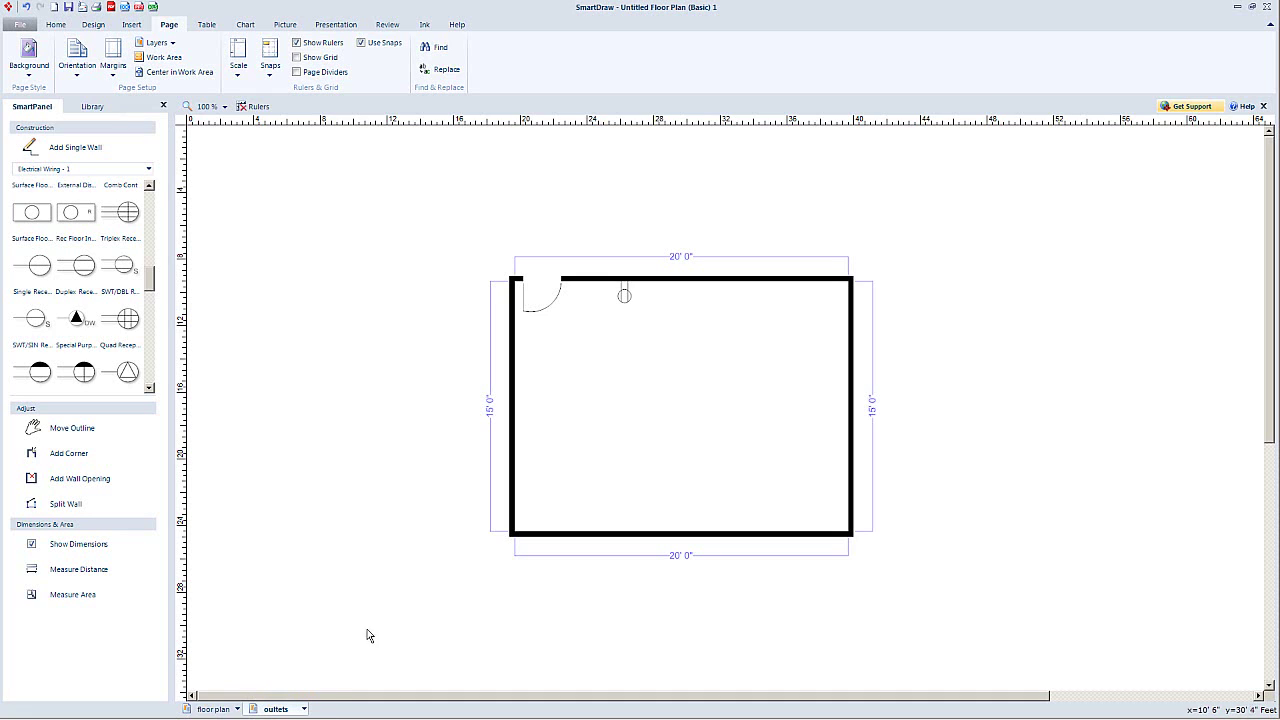
# Step: Move the receptacle along the upper wall away from the door, to about 29' 8" horizontally
pyautogui.click(624, 295)
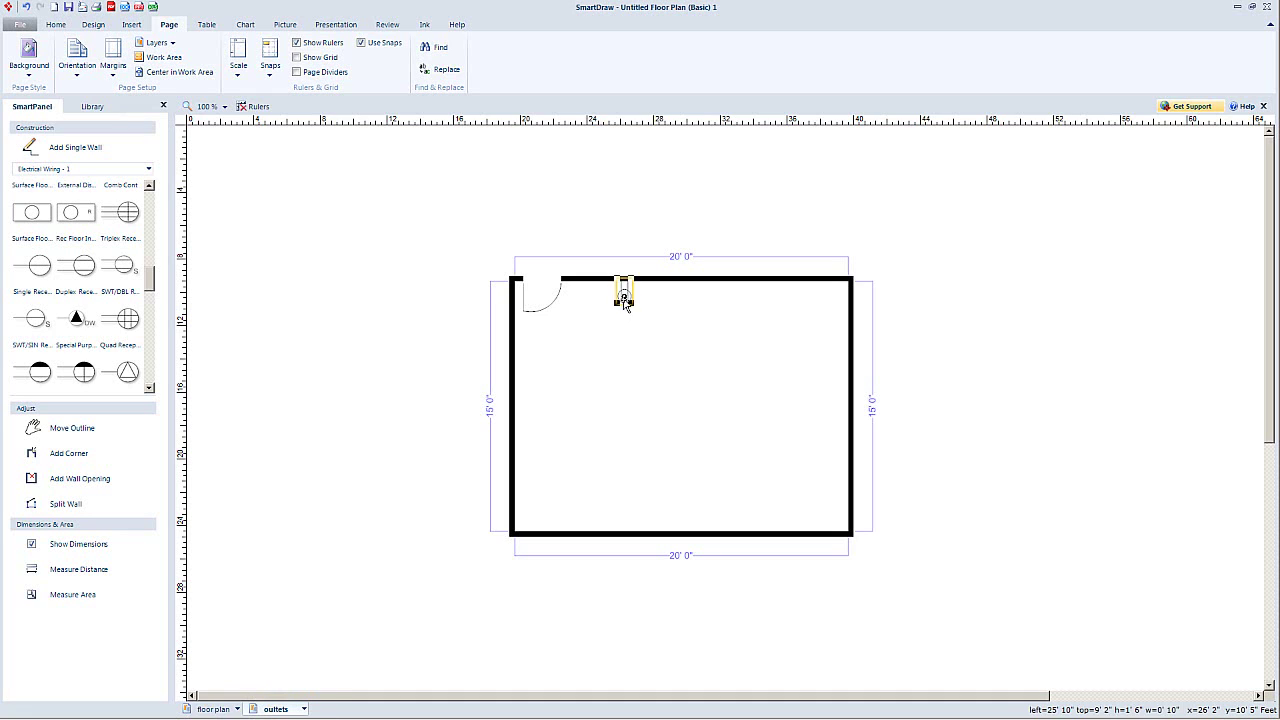
pyautogui.moveTo(661, 295); pyautogui.dragTo(688, 298)
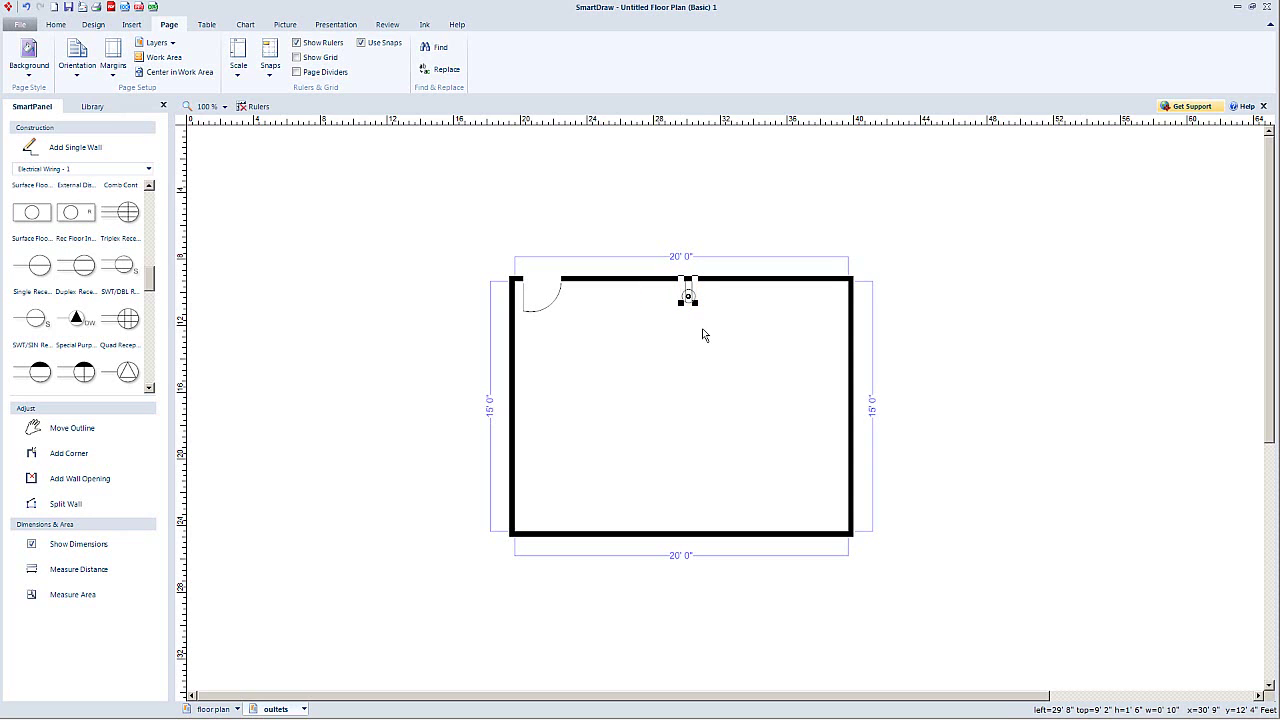
# Step: Activate the floor plan layer to view the room without outlets, and turn the oultets layer's visibility back on
pyautogui.click(216, 710)
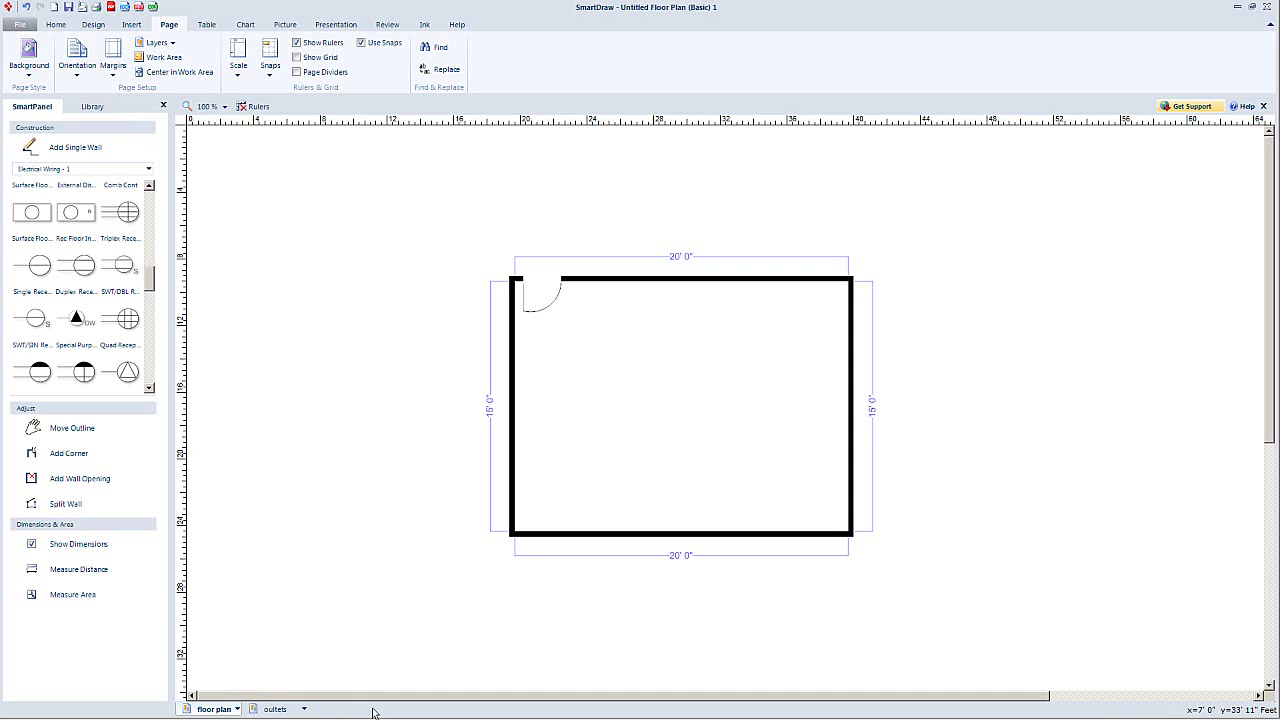
pyautogui.click(275, 710)
pyautogui.rightClick(275, 708)
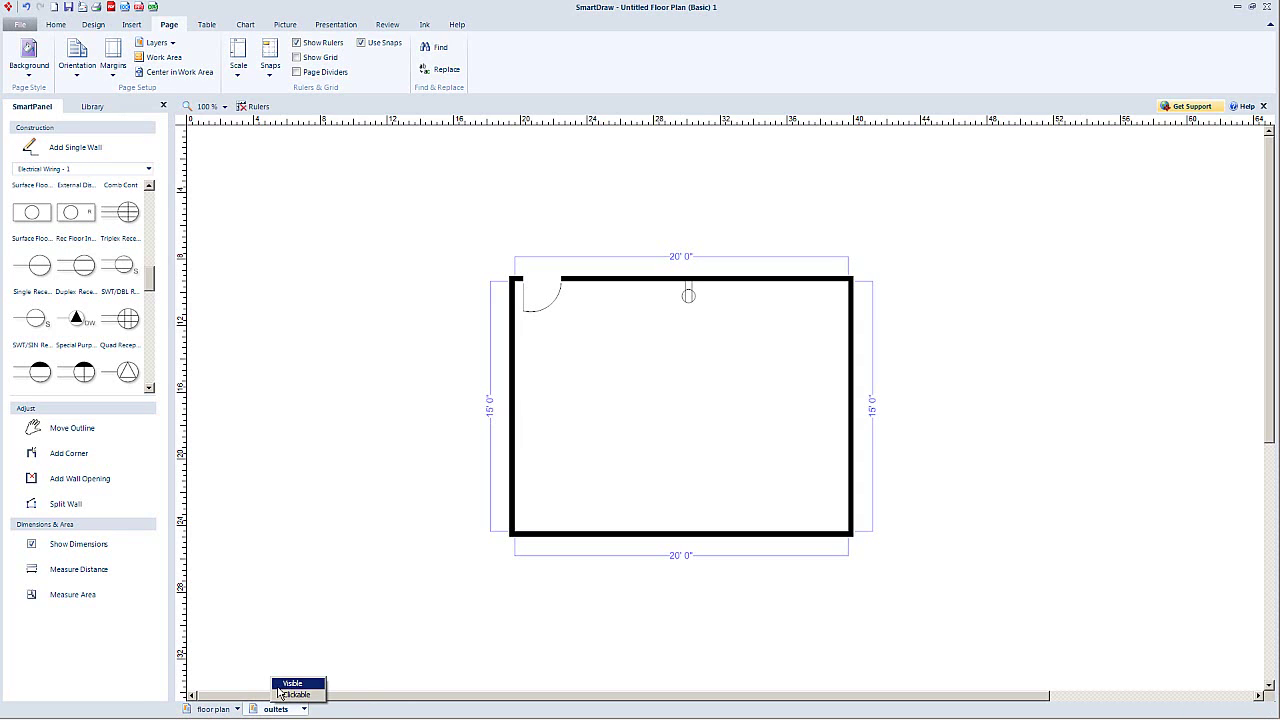
pyautogui.click(281, 684)
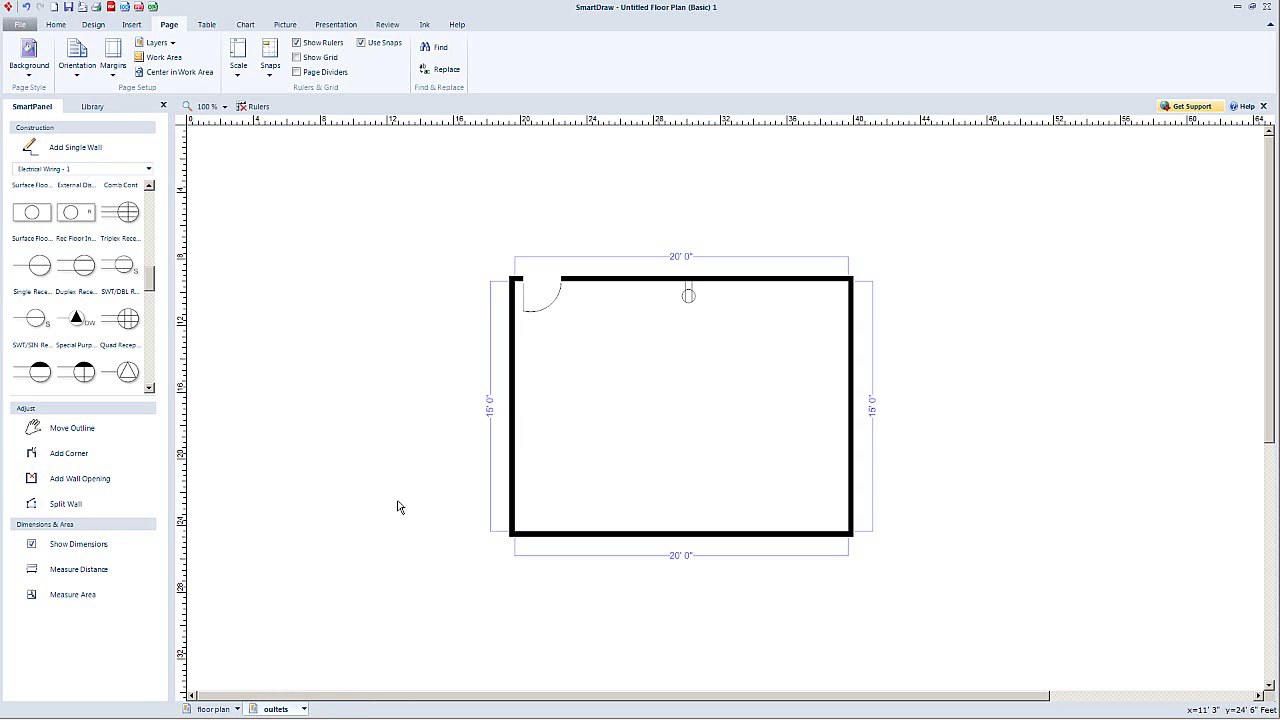
# Step: On the floor plan layer, pull the room's left wall outward so the room is 24' 0" wide
pyautogui.click(213, 709)
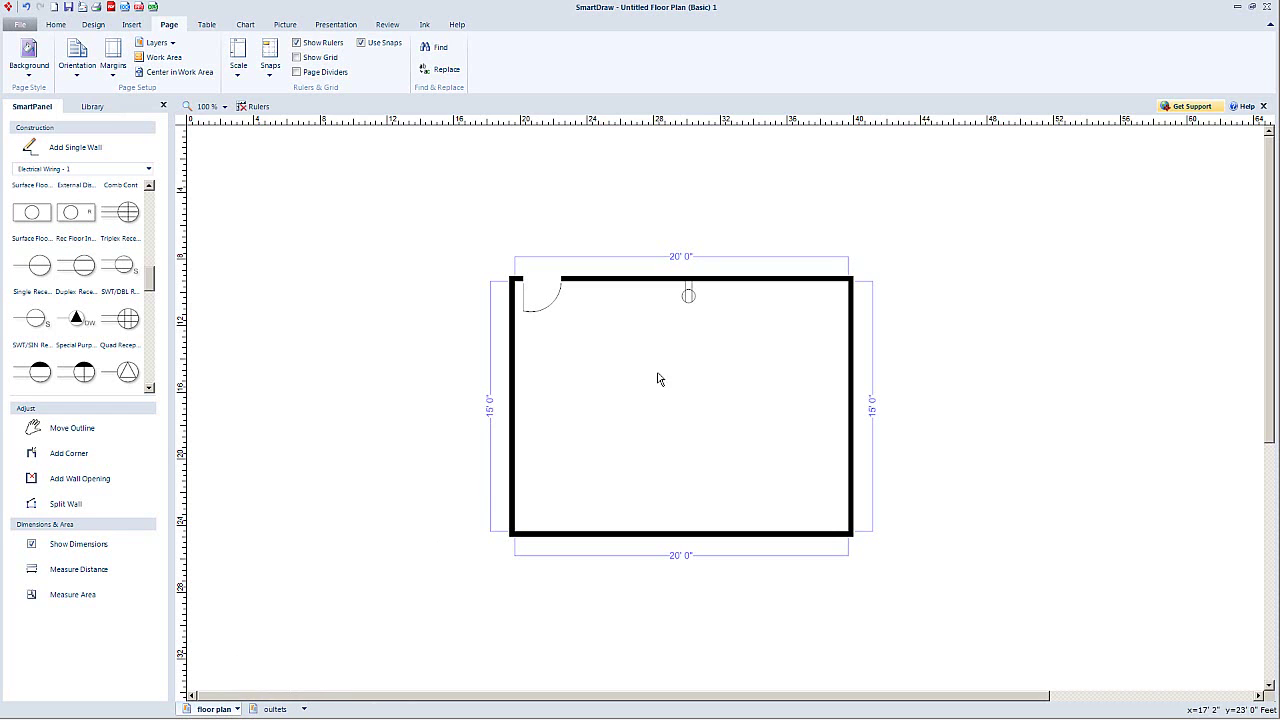
pyautogui.click(515, 362)
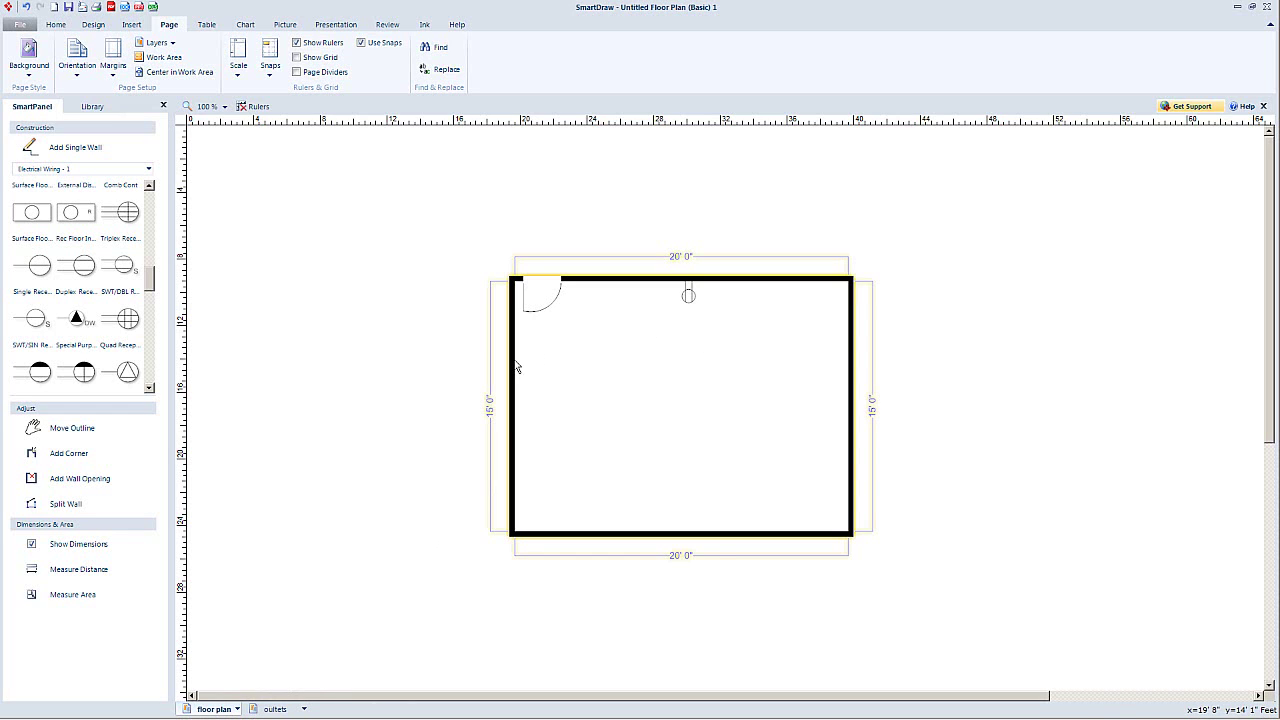
pyautogui.moveTo(512, 388); pyautogui.dragTo(448, 388)
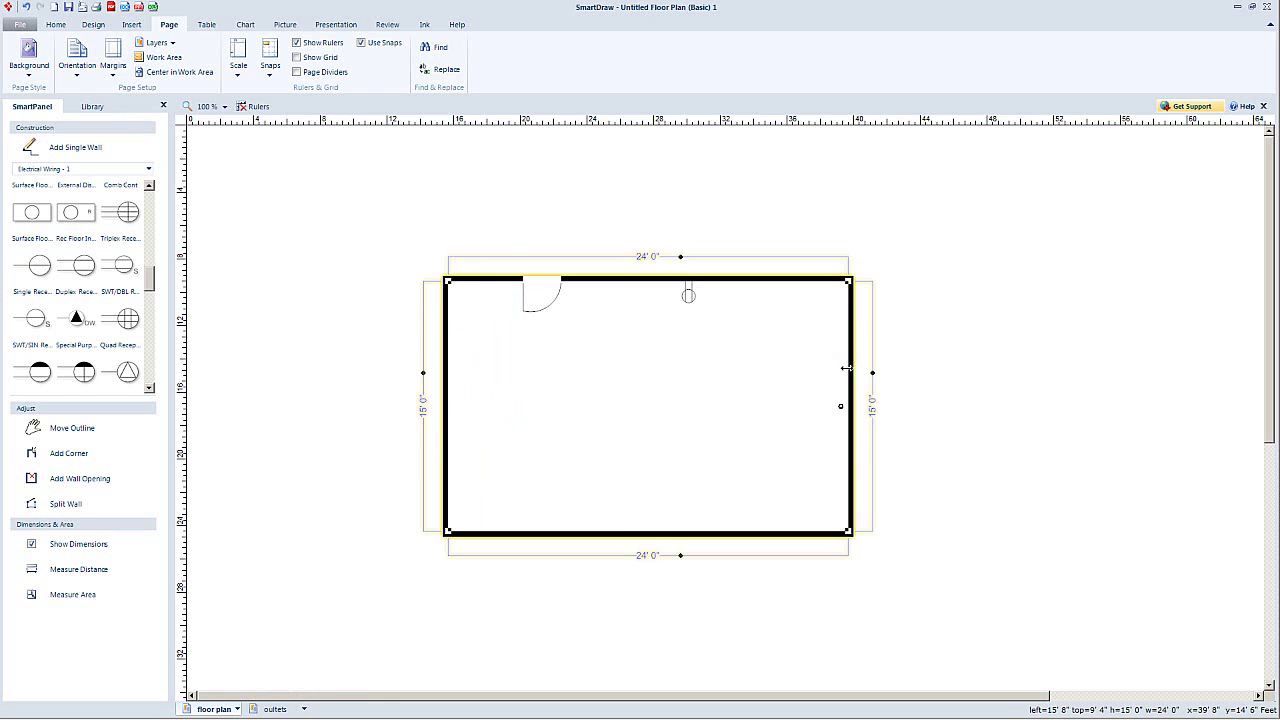
# Step: On the oultets layer, duplicate the receptacle and place the copy against the upper wall near the right corner
pyautogui.click(620, 507)
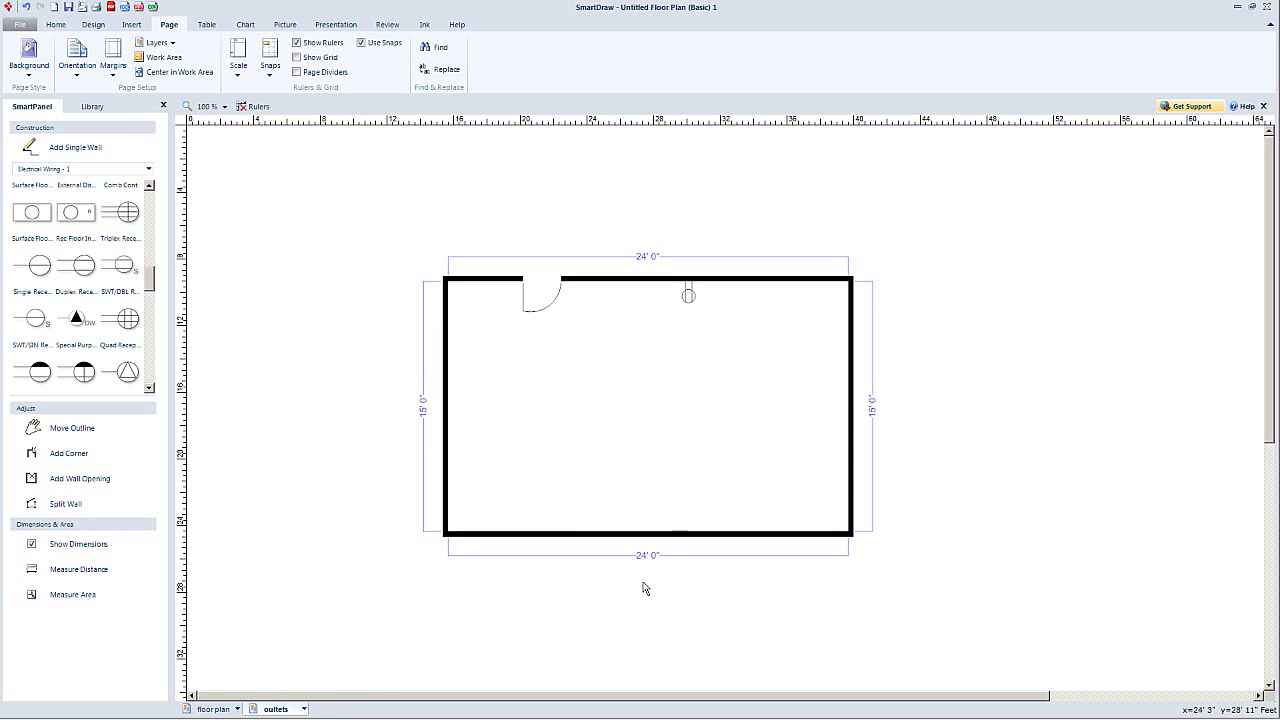
pyautogui.click(688, 293)
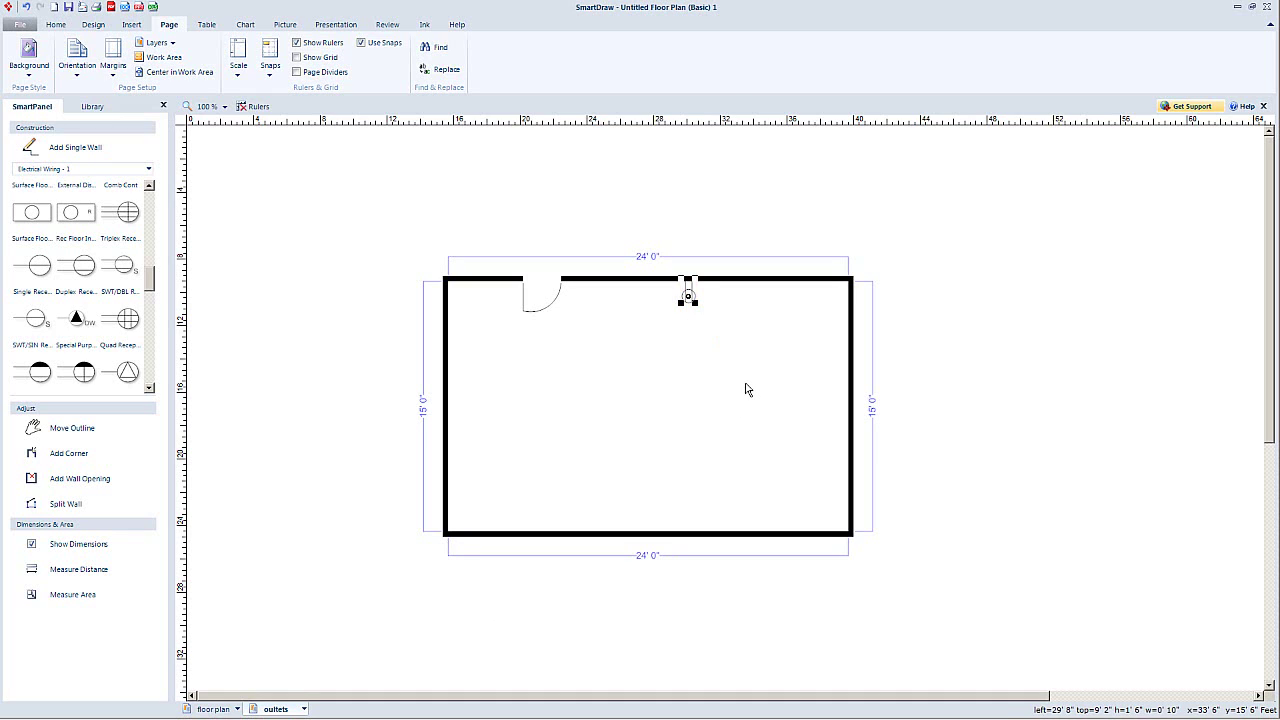
pyautogui.hotkey('ctrl', 'd')
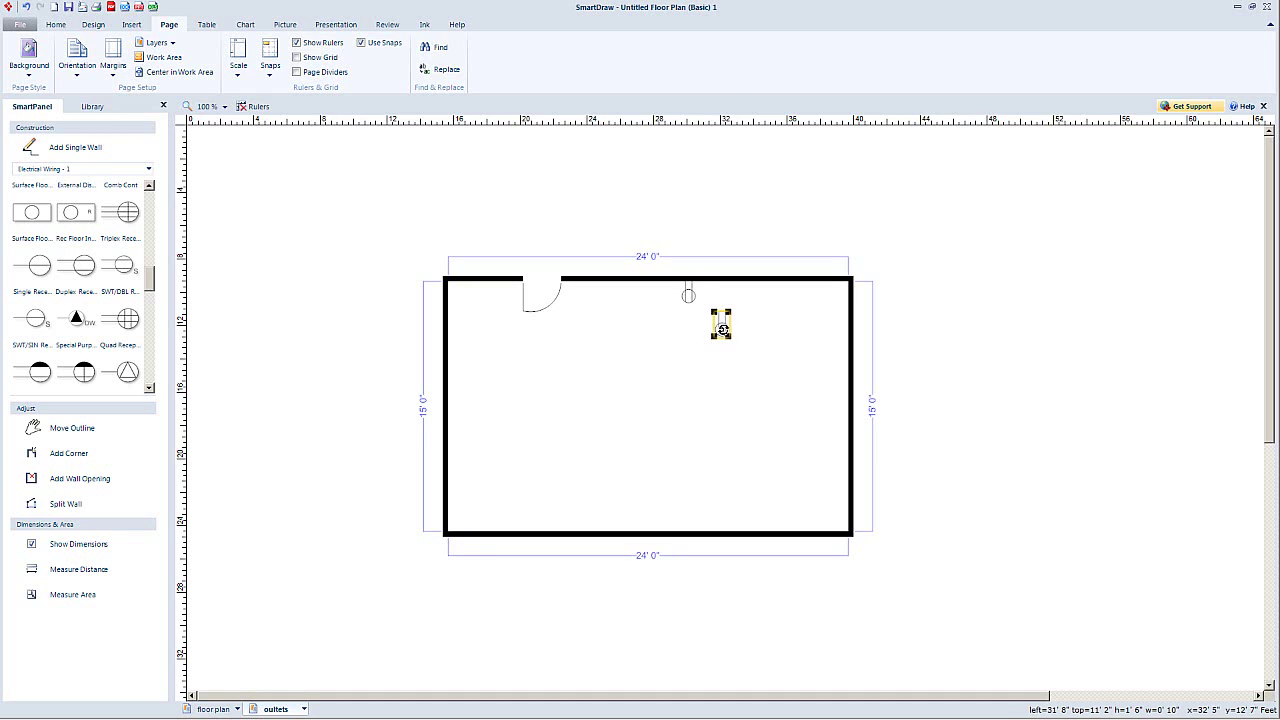
pyautogui.moveTo(722, 326); pyautogui.dragTo(788, 292)
pyautogui.click(753, 399)
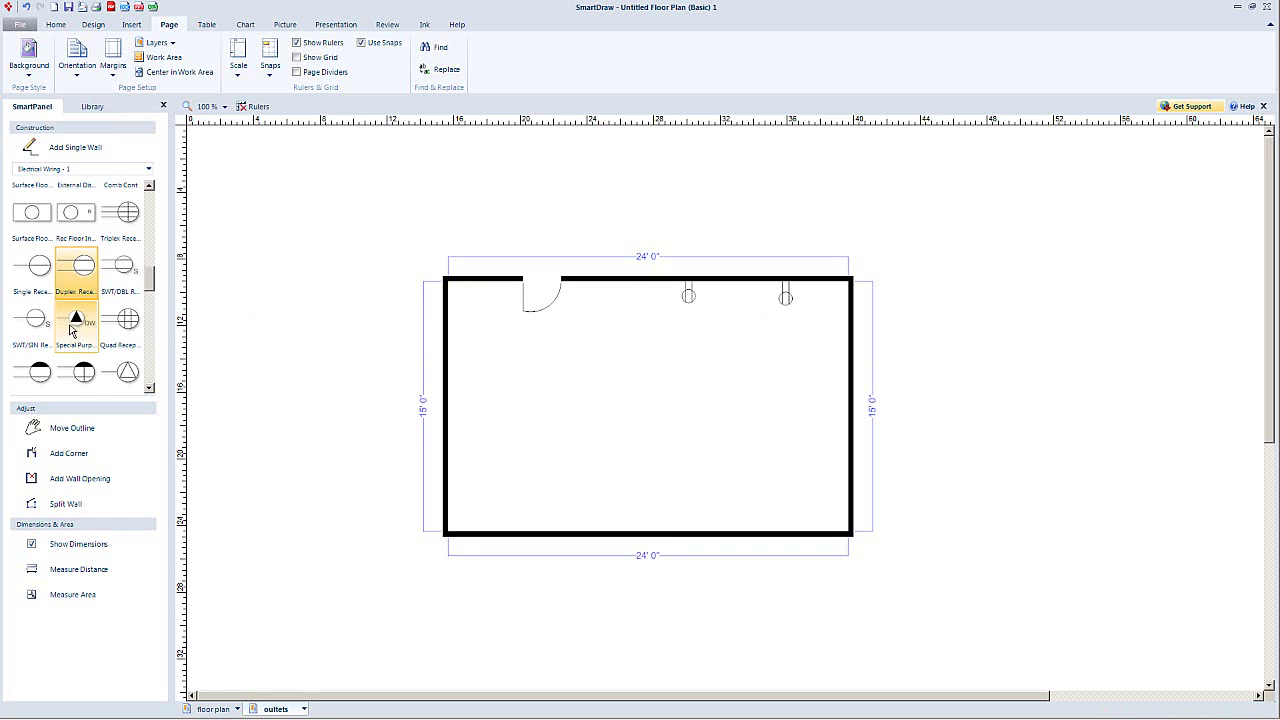
# Step: Place four Duplex Receptacles: one in the room's upper-left corner and three spaced along the lower wall
pyautogui.click(82, 267)
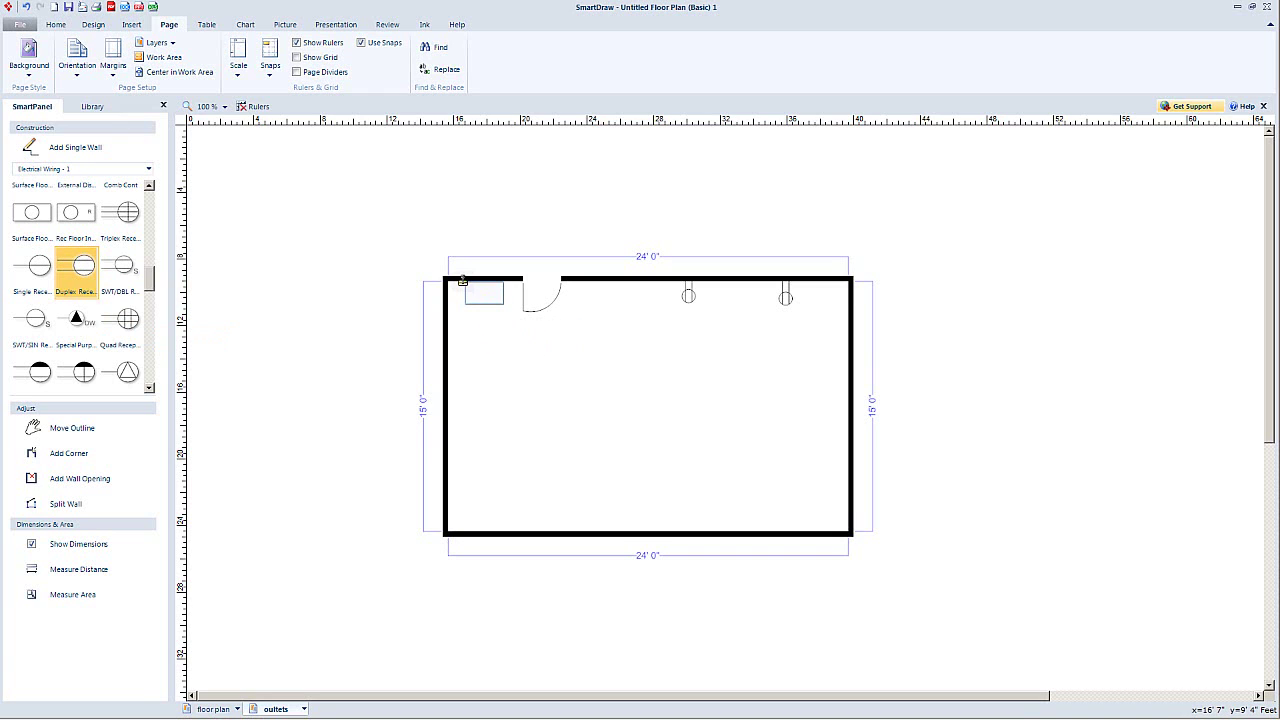
pyautogui.click(462, 281)
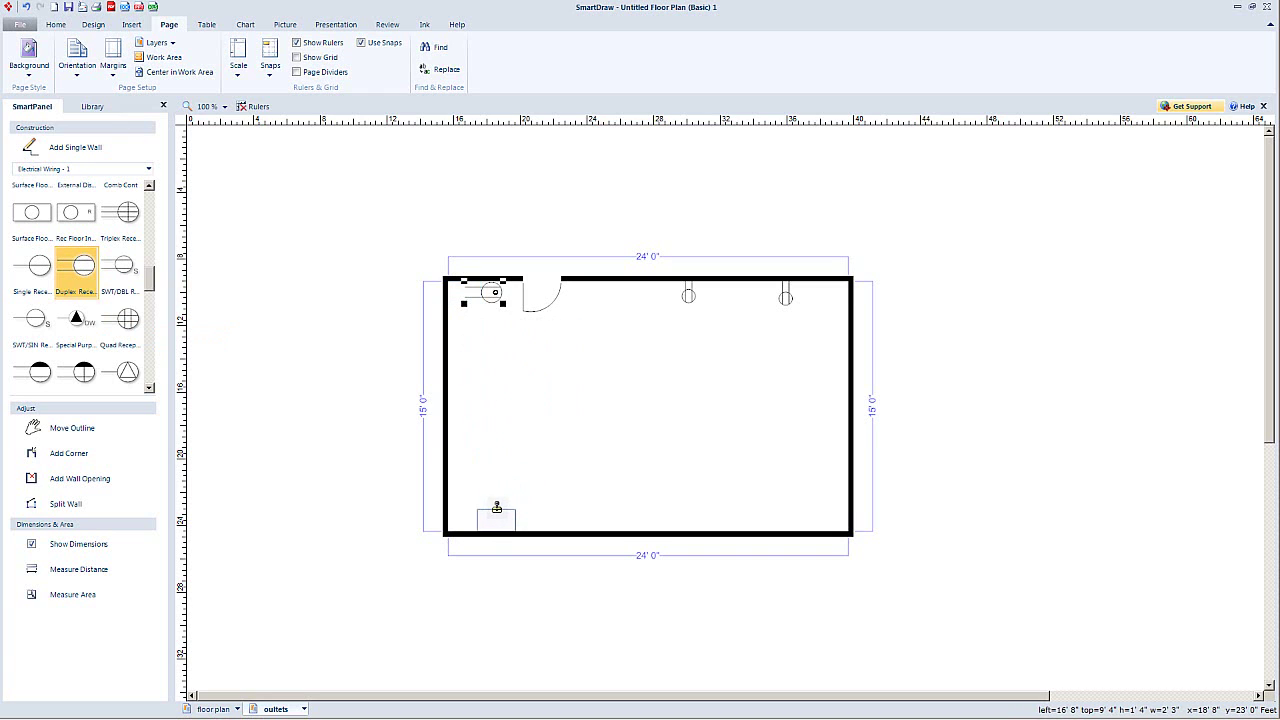
pyautogui.click(497, 510)
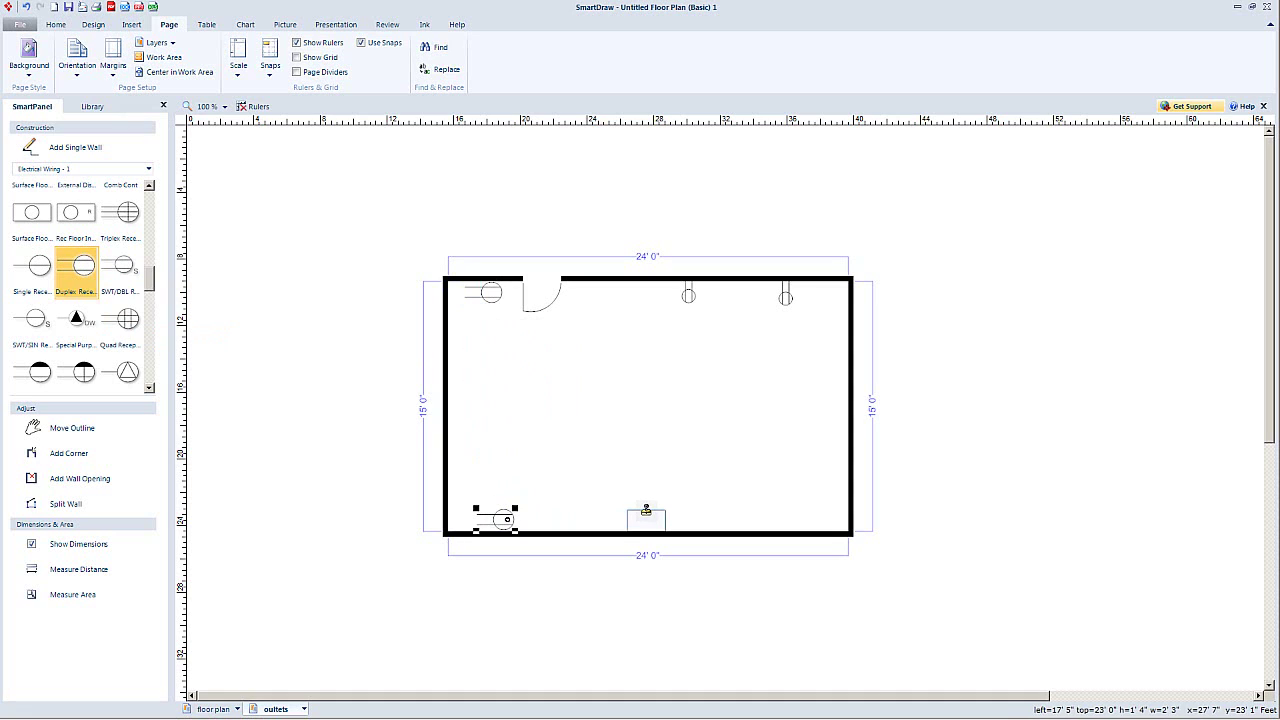
pyautogui.click(646, 510)
pyautogui.click(778, 504)
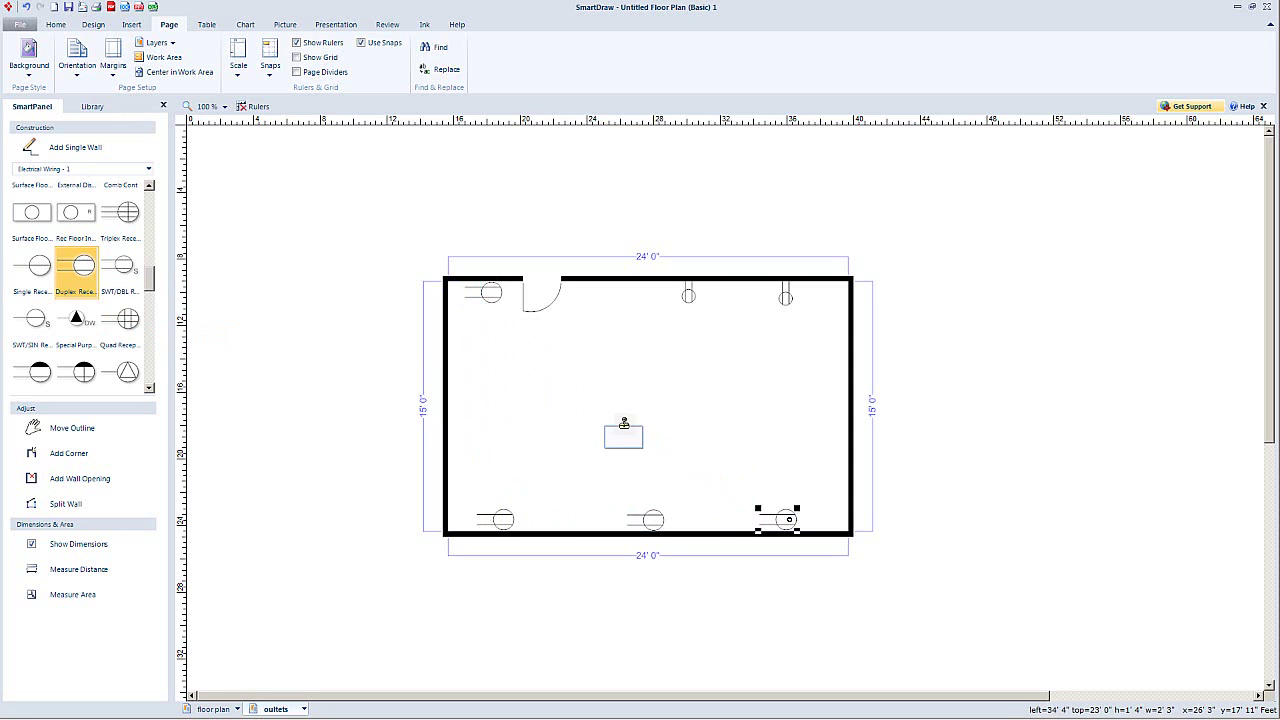
# Step: Rotate the receptacle in the upper-left corner upright and set it against the upper wall
pyautogui.press('Escape')
pyautogui.press('Escape')
pyautogui.click(490, 296)
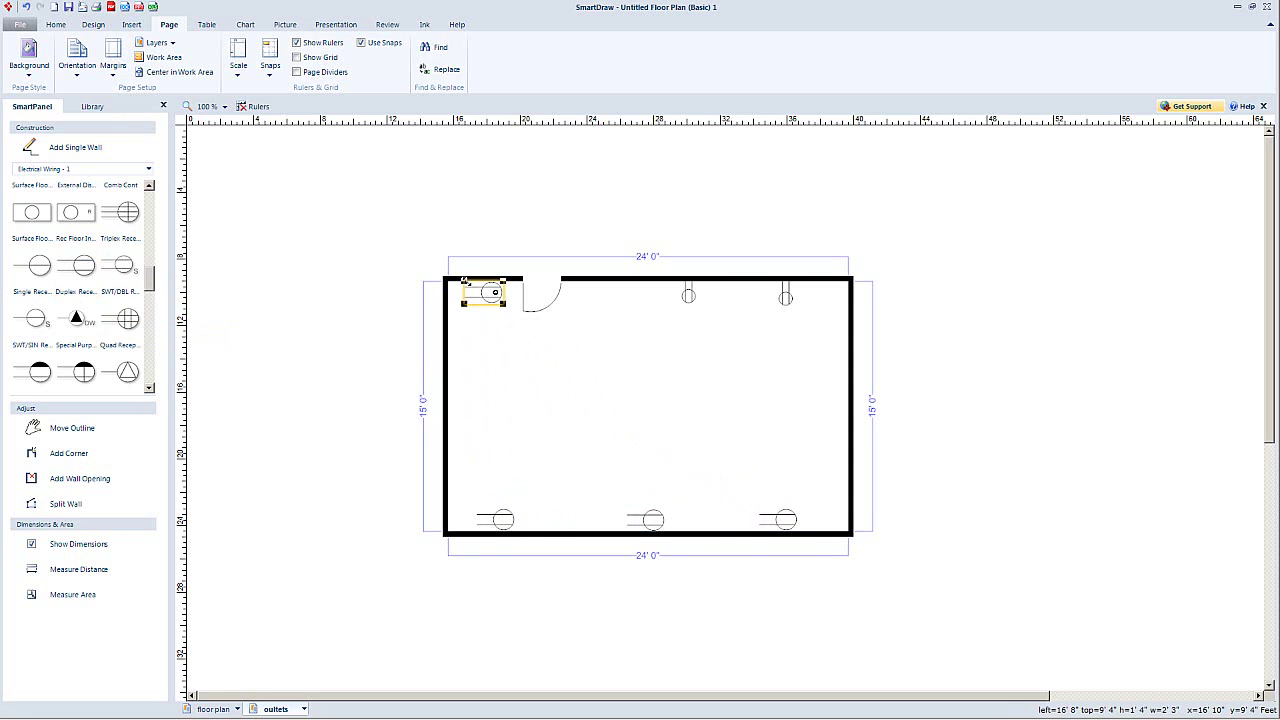
pyautogui.moveTo(476, 288); pyautogui.dragTo(487, 298)
# Step: Rotate the three receptacles along the lower wall upright so their parallel lines point up into the room
pyautogui.click(491, 518)
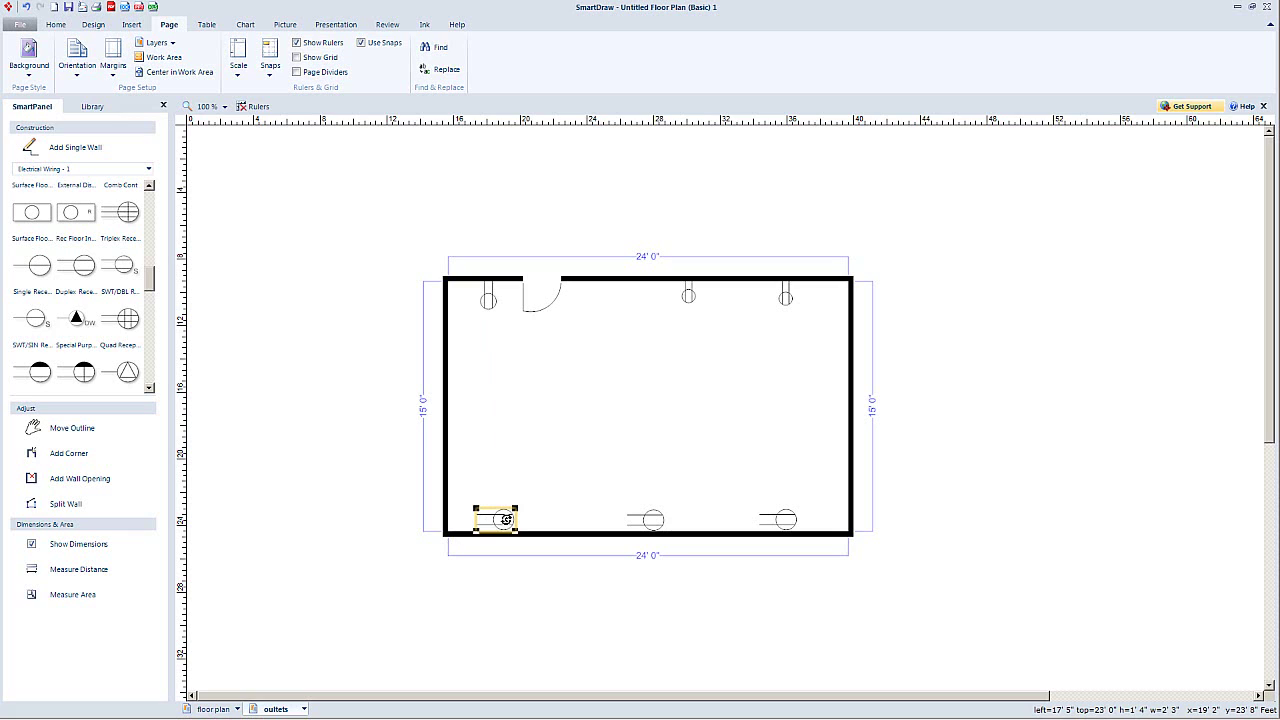
pyautogui.moveTo(506, 519); pyautogui.dragTo(497, 527)
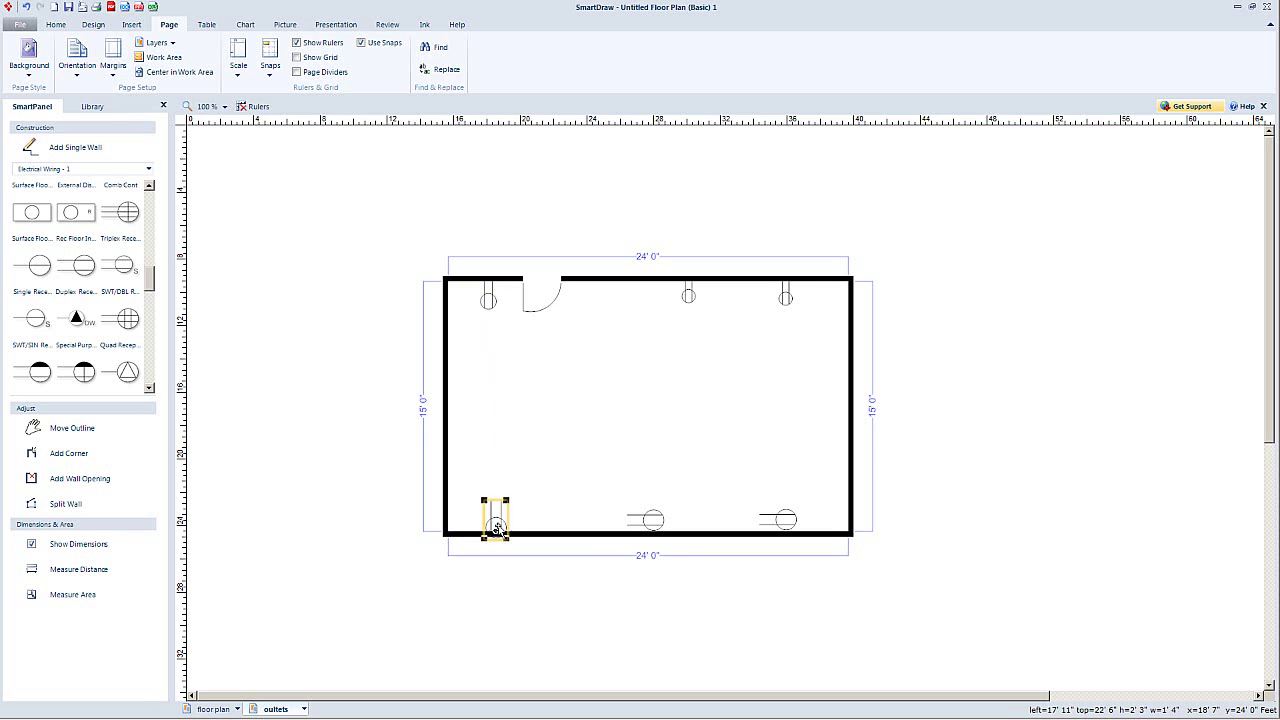
pyautogui.click(650, 521)
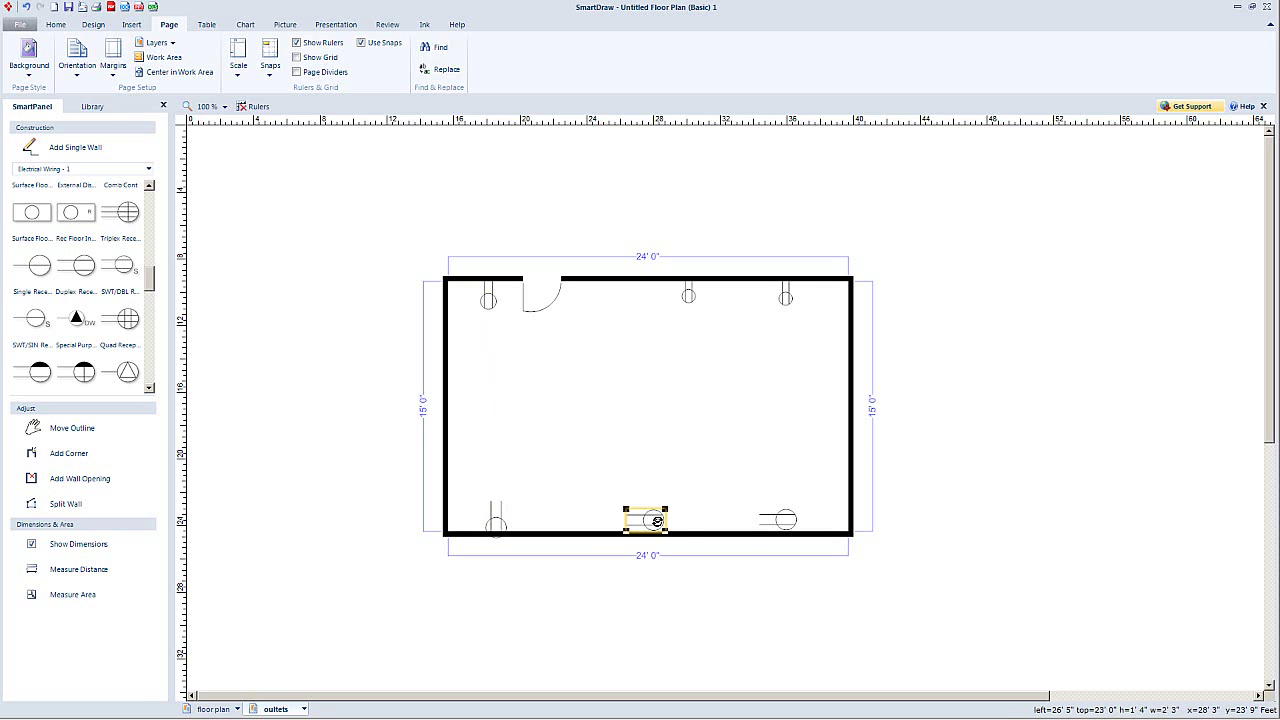
pyautogui.moveTo(657, 521); pyautogui.dragTo(648, 525)
pyautogui.click(790, 521)
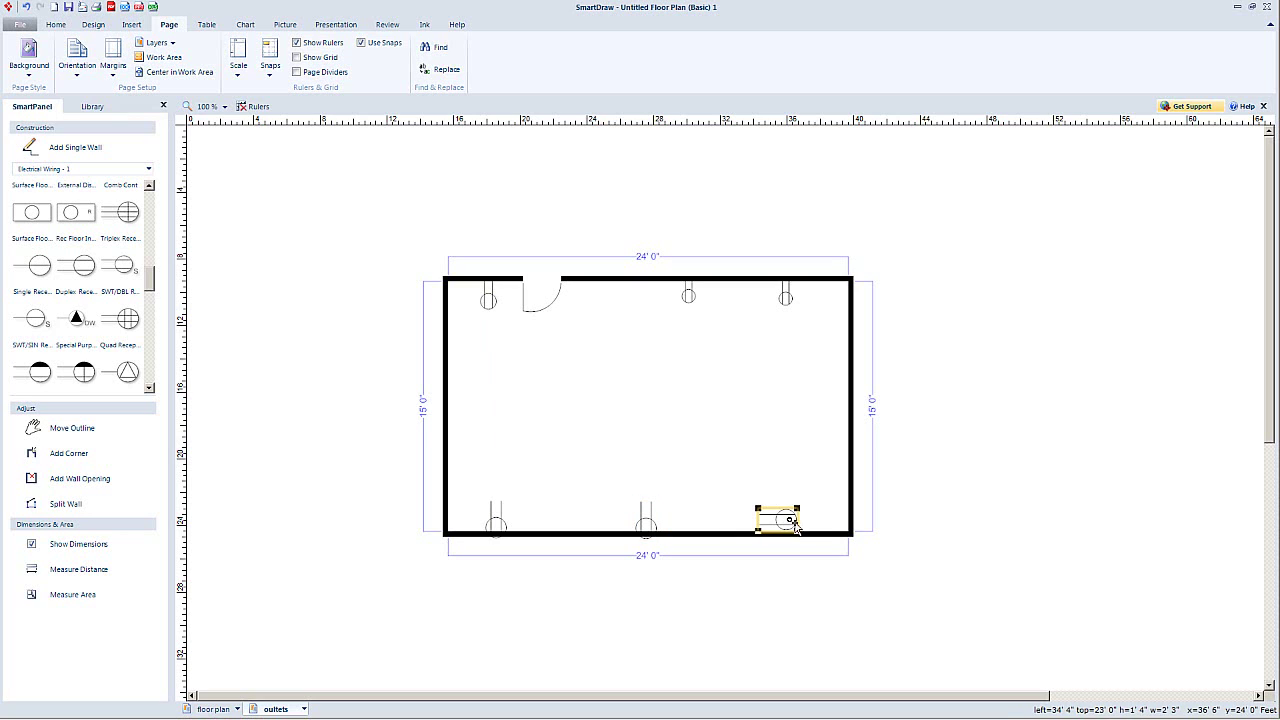
pyautogui.moveTo(793, 522); pyautogui.dragTo(778, 527)
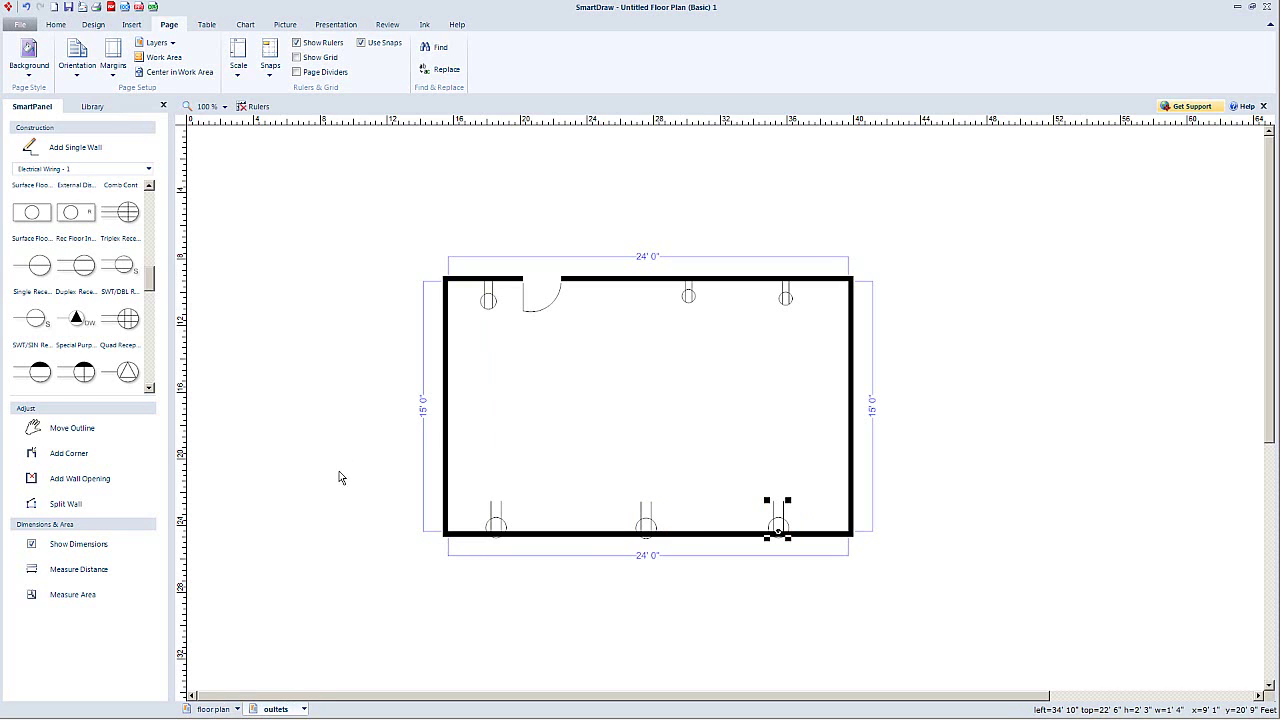
# Step: Activate the floor plan layer and check the Save dialog without saving the drawing
pyautogui.click(212, 709)
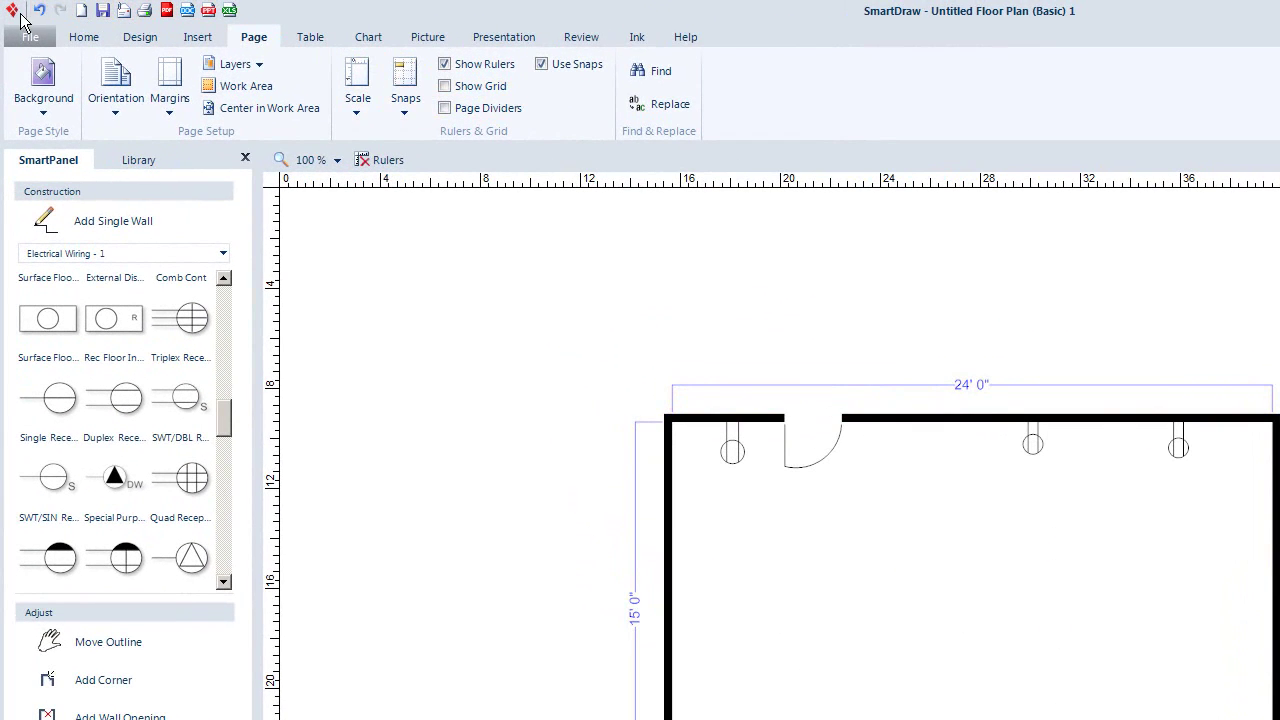
pyautogui.click(30, 38)
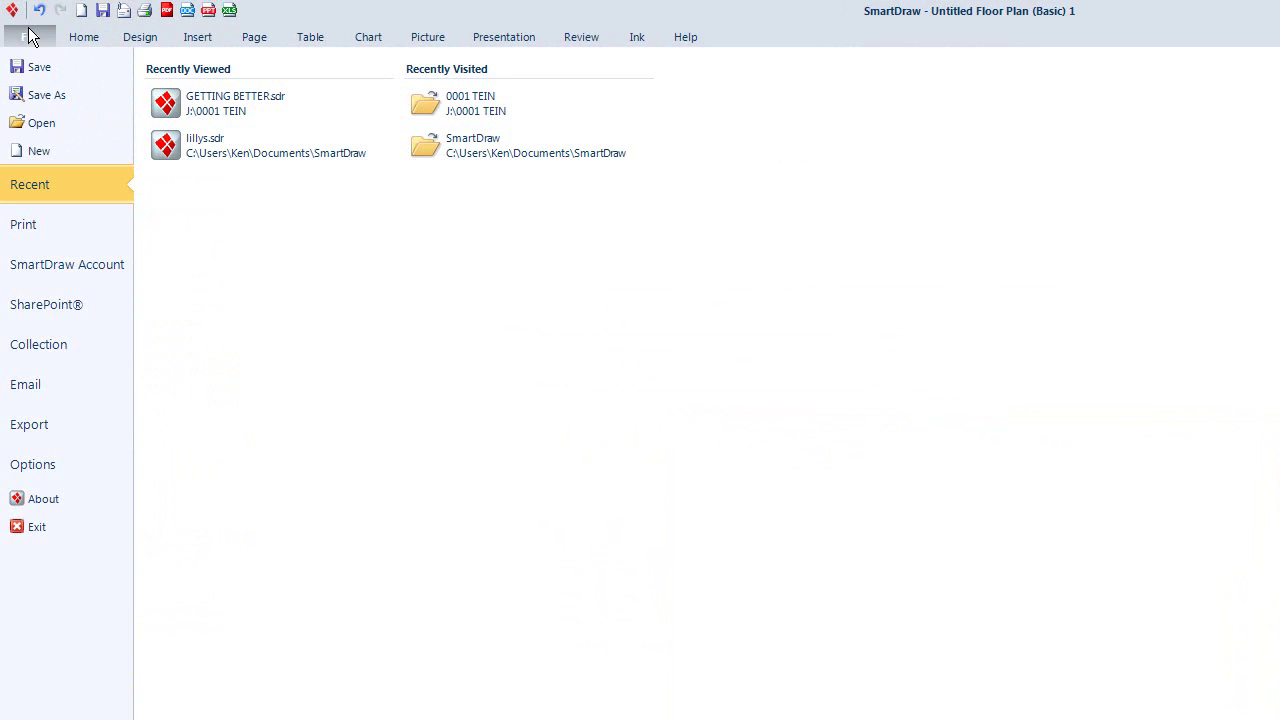
pyautogui.press('Escape')
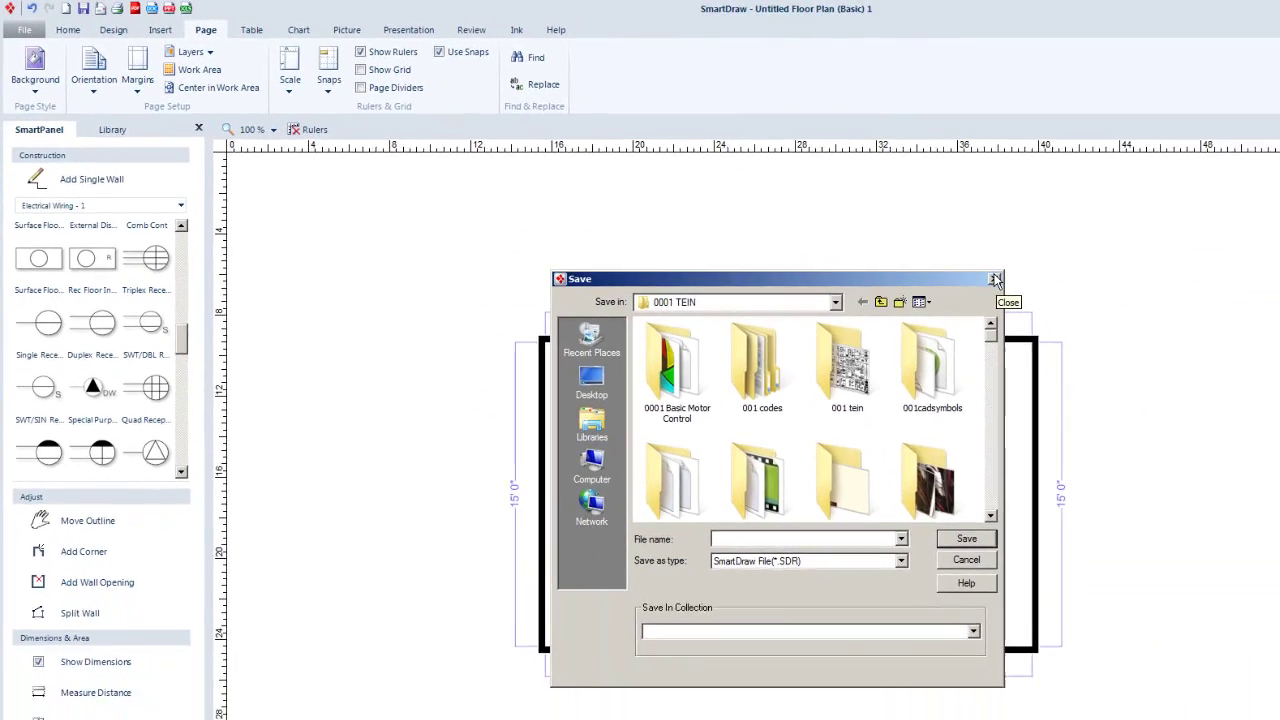
pyautogui.click(1226, 344)
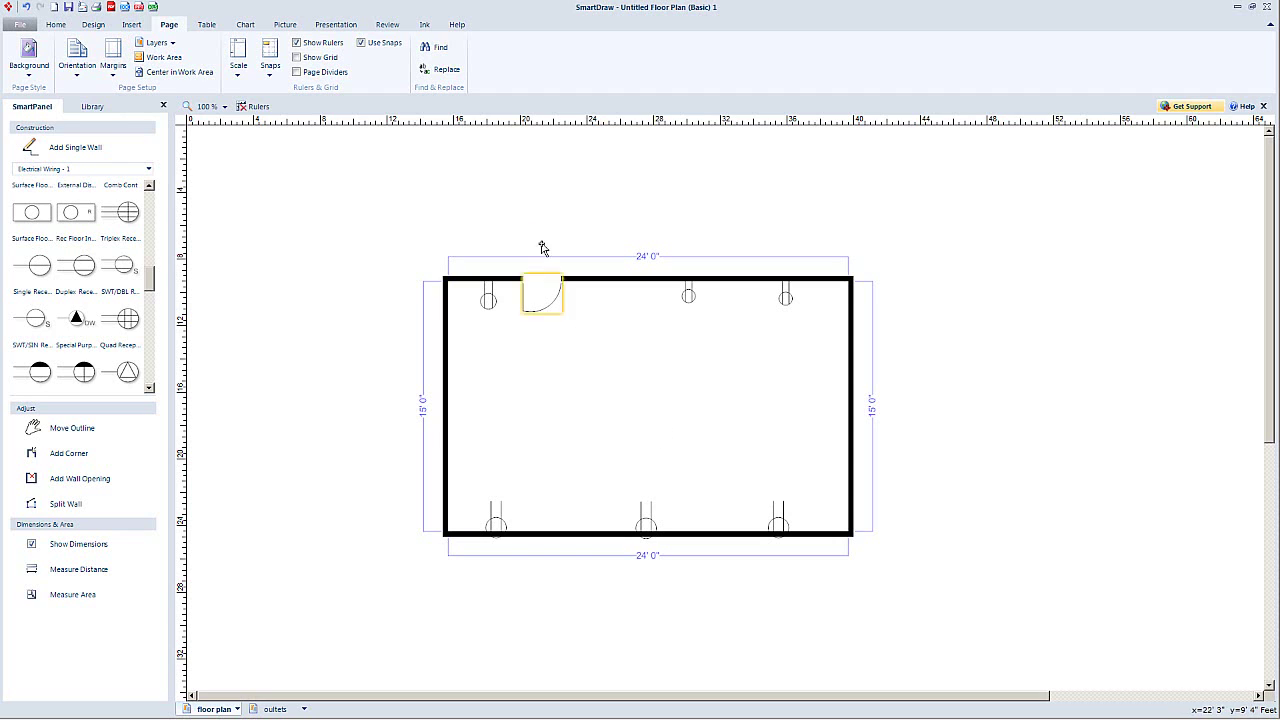
# Step: Draw a curved line spanning about 12' 0" from the upper-left receptacle to the middle upper one, and bow it down into the room
pyautogui.click(133, 25)
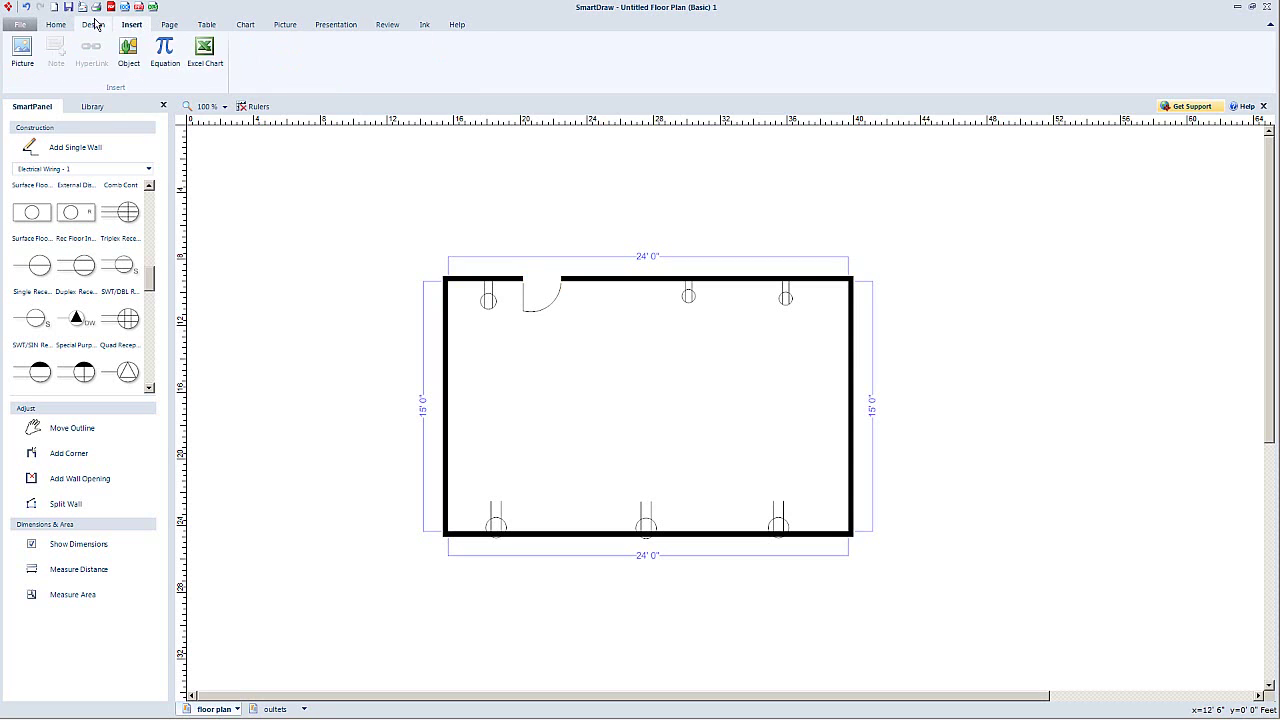
pyautogui.click(97, 29)
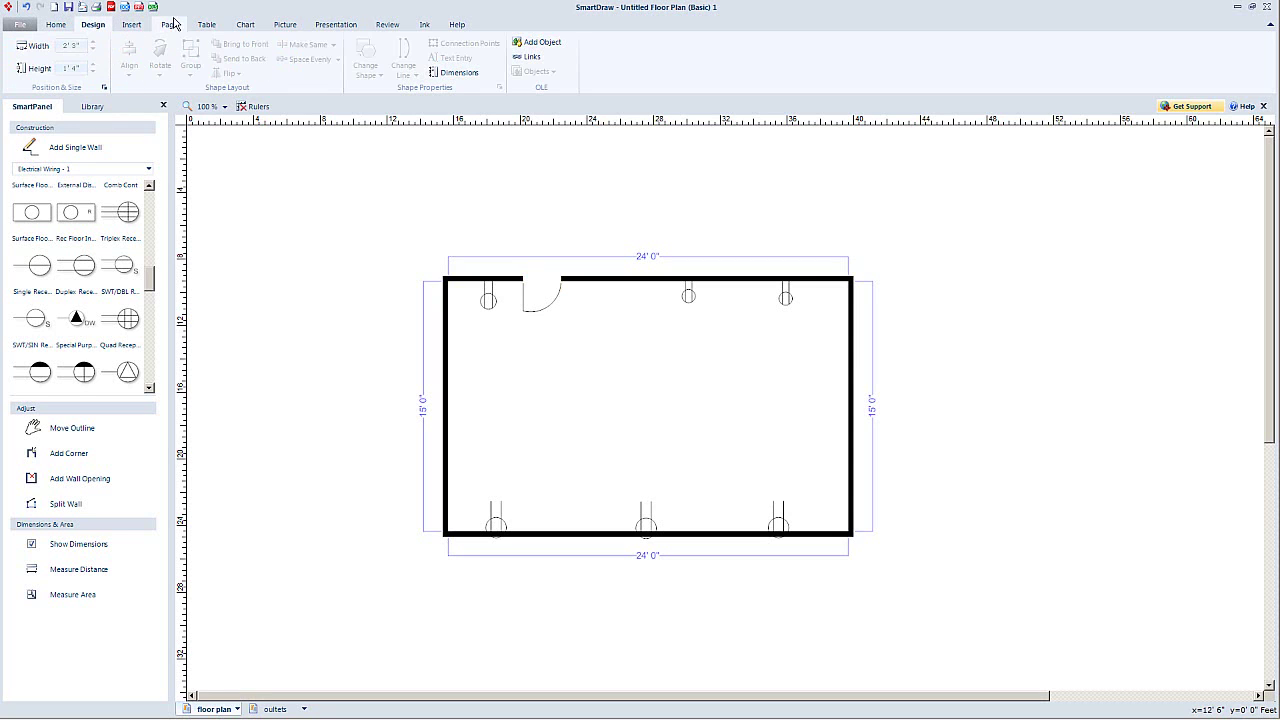
pyautogui.click(56, 25)
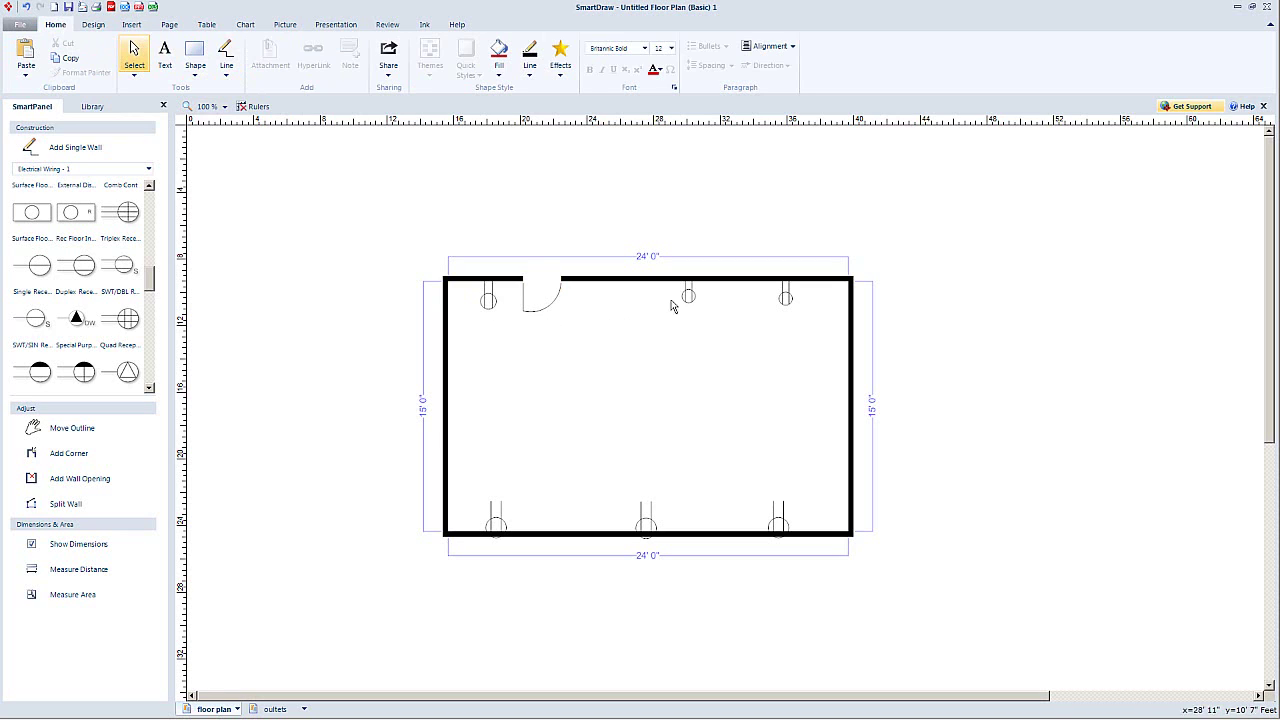
pyautogui.click(229, 75)
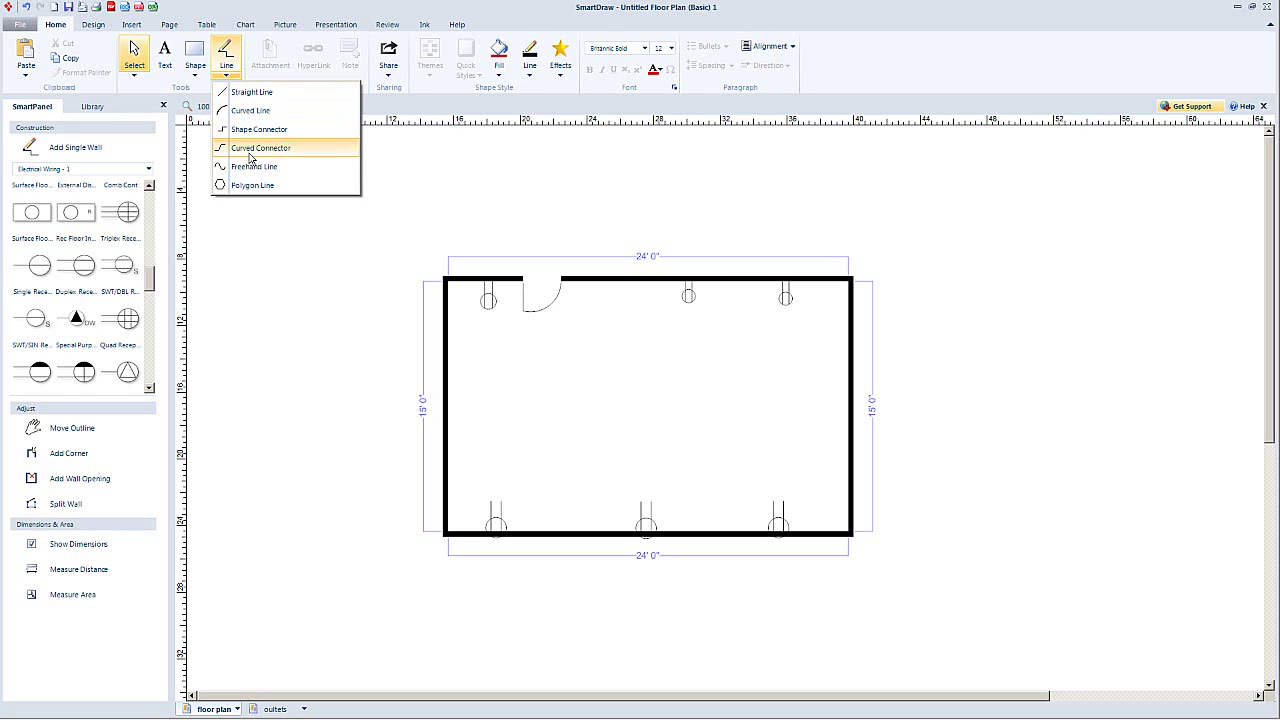
pyautogui.click(244, 117)
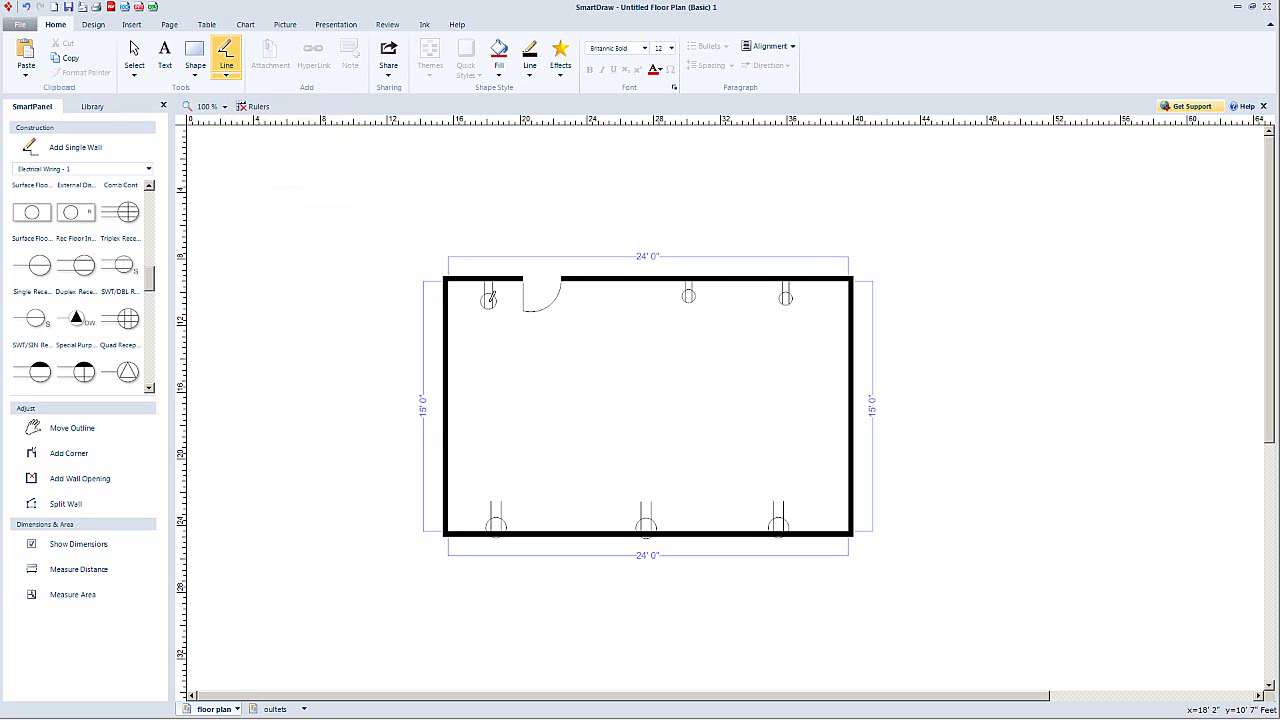
pyautogui.moveTo(490, 293); pyautogui.dragTo(688, 291)
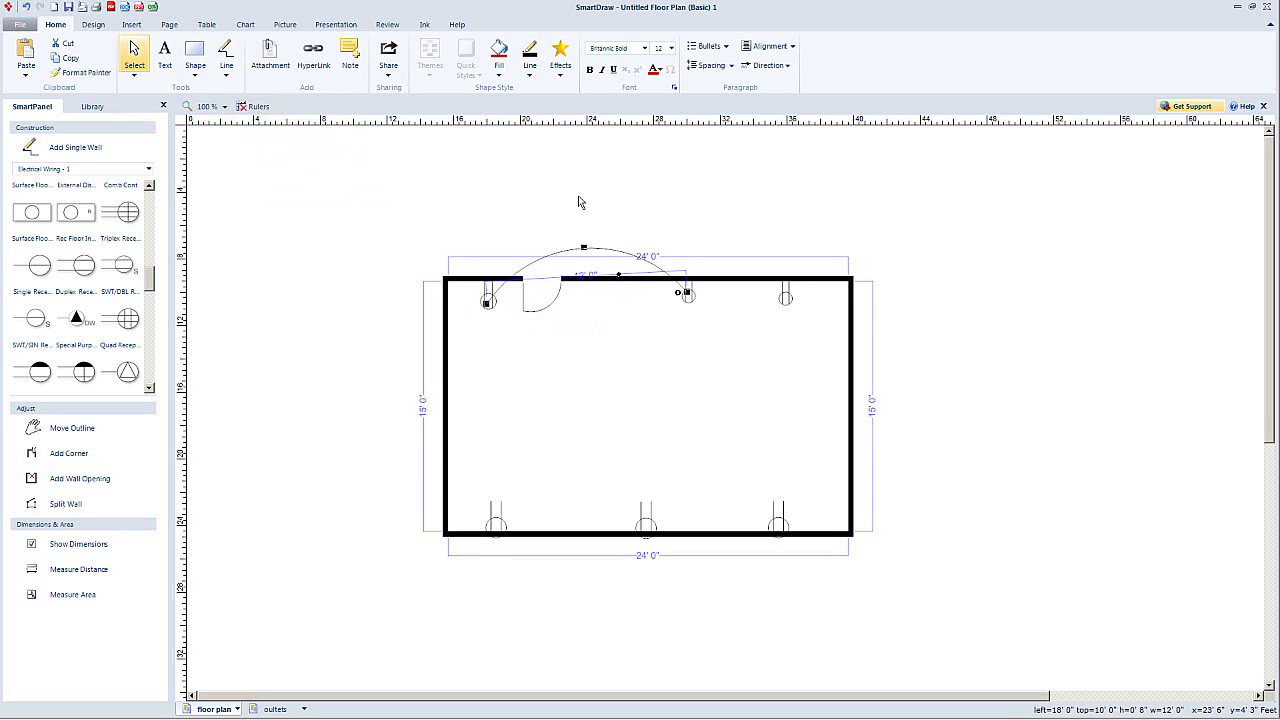
pyautogui.moveTo(584, 247); pyautogui.dragTo(589, 348)
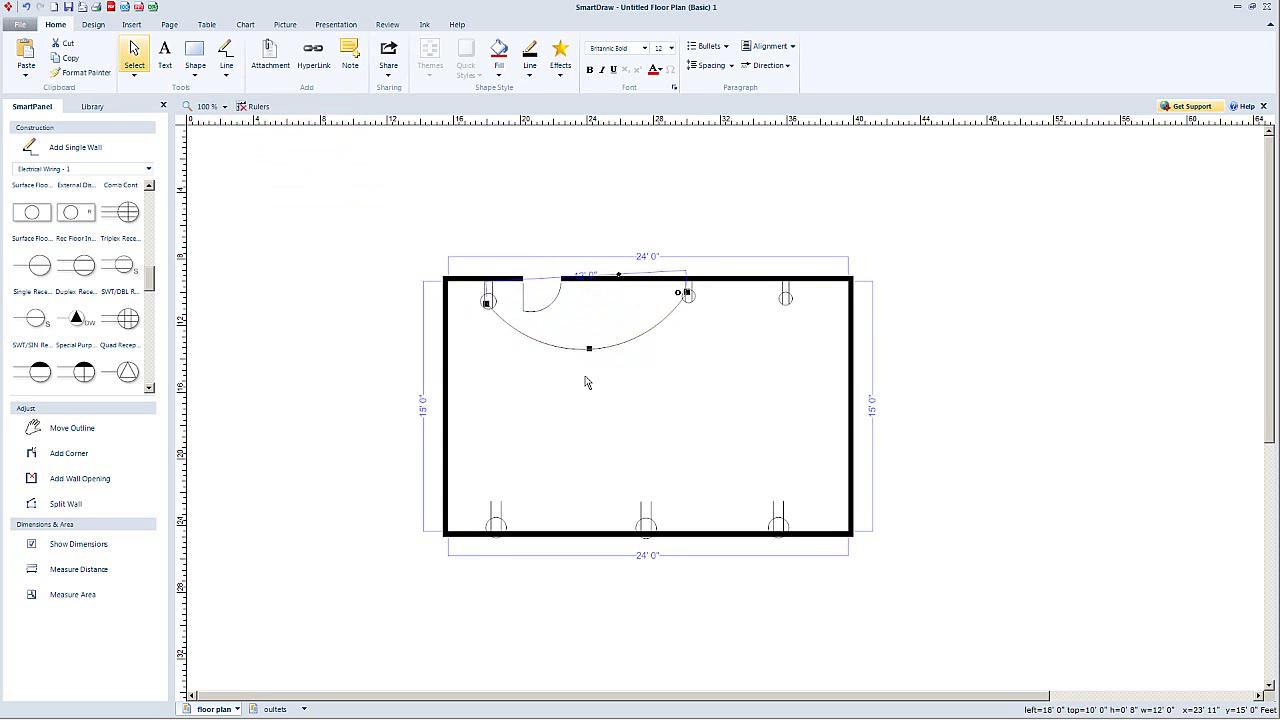
# Step: Draw curved lines linking the middle upper receptacle to the upper-right, lower-right and middle lower ones, spanning about 5' 8", 12' 8" and 8' 8"
pyautogui.click(226, 57)
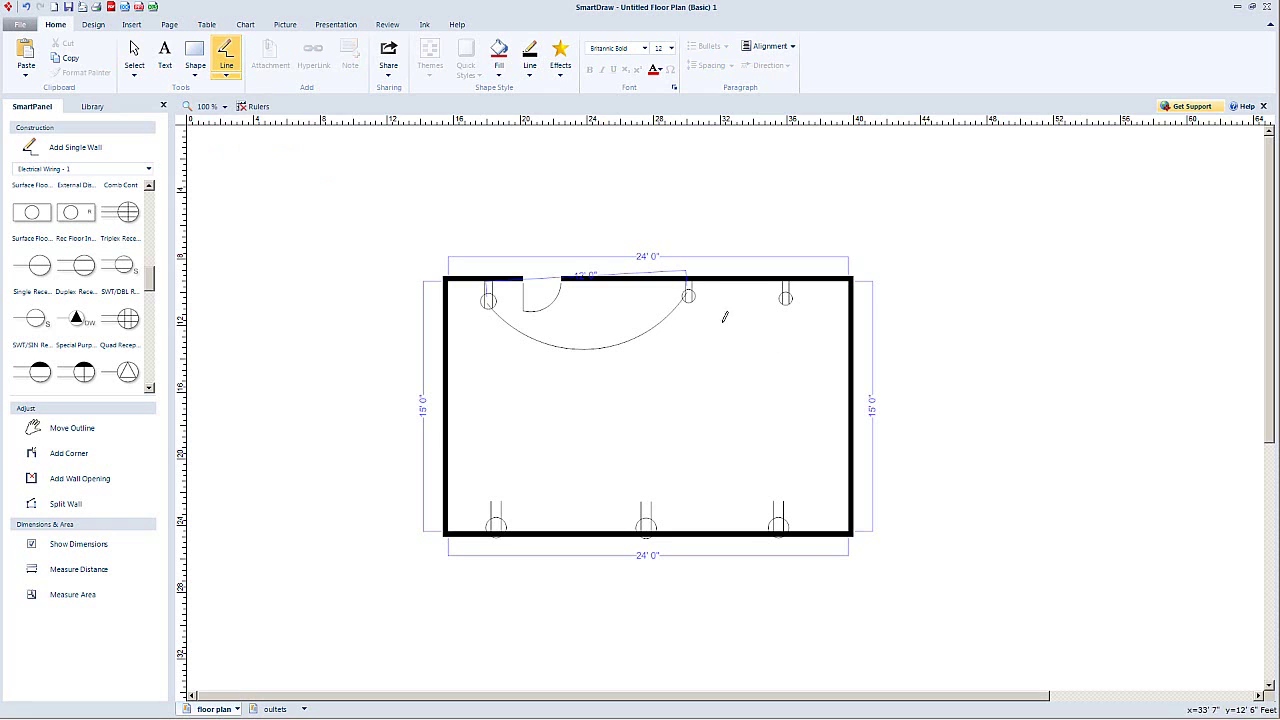
pyautogui.moveTo(693, 297)
pyautogui.mouseDown()
pyautogui.moveTo(790, 298)
pyautogui.moveTo(775, 325)
pyautogui.moveTo(781, 508)
pyautogui.moveTo(650, 502)
pyautogui.moveTo(638, 516)
pyautogui.mouseUp()
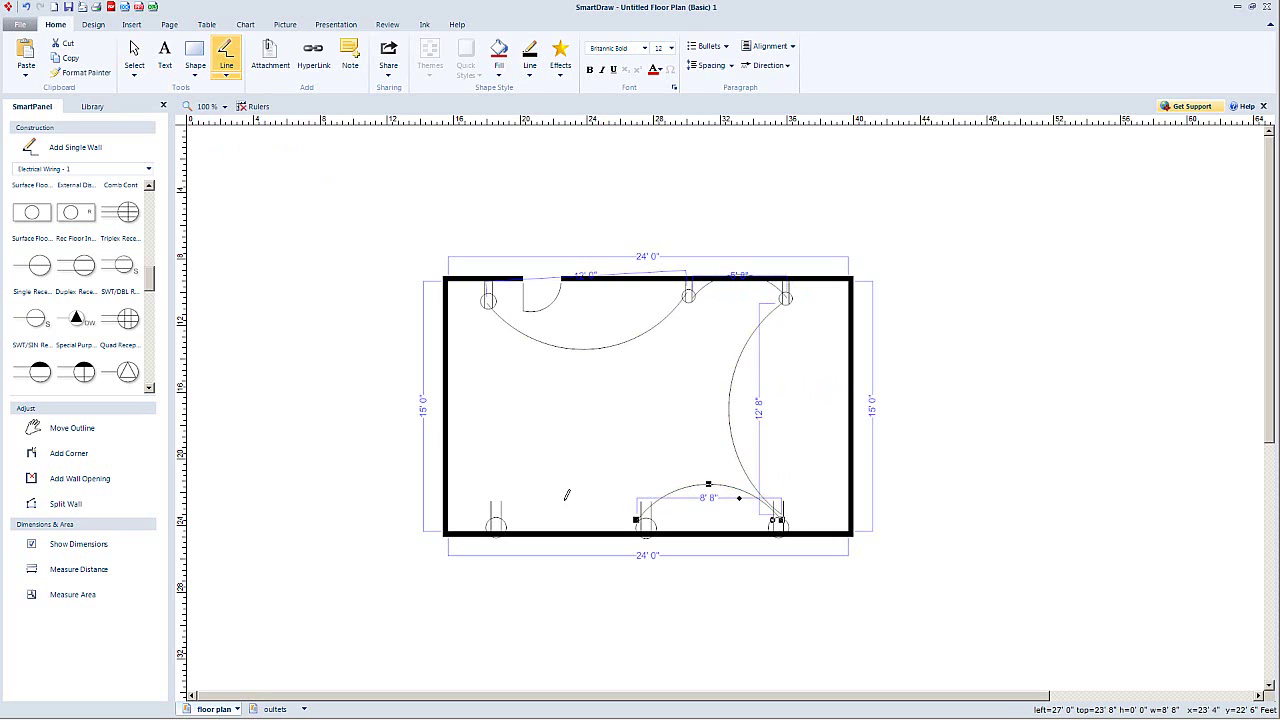
pyautogui.moveTo(497, 518); pyautogui.dragTo(640, 518)
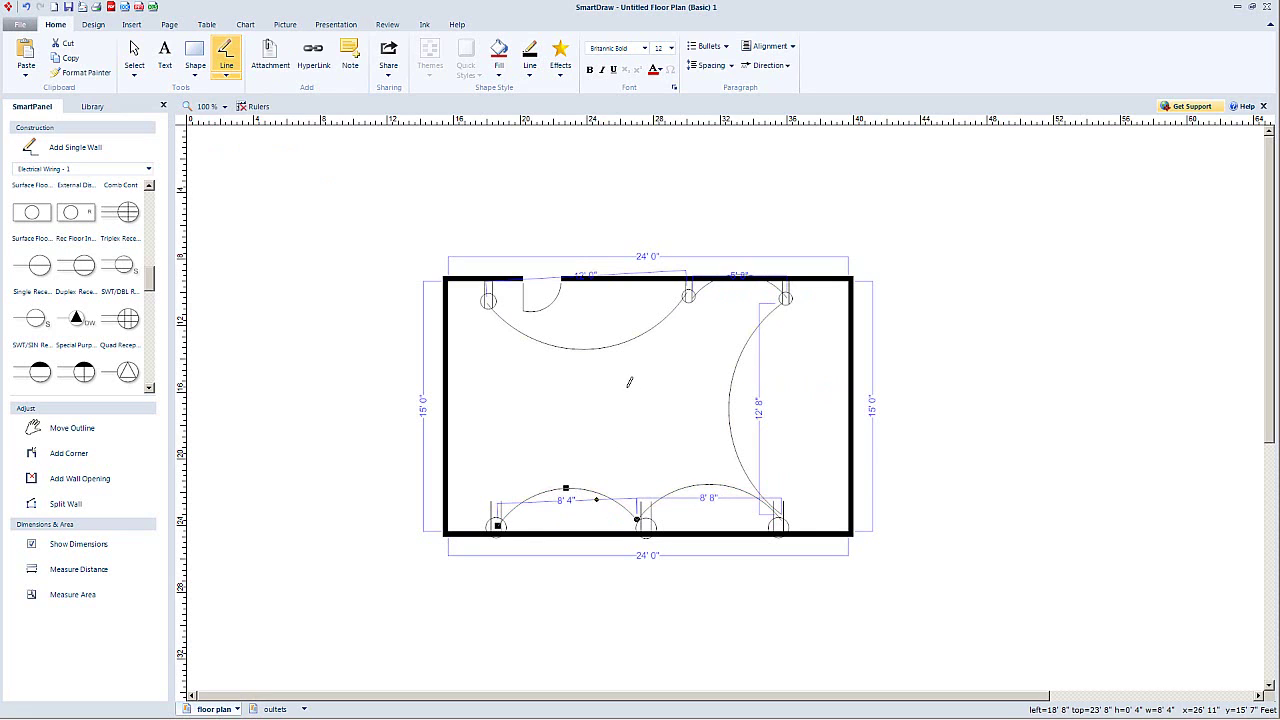
pyautogui.press('Escape')
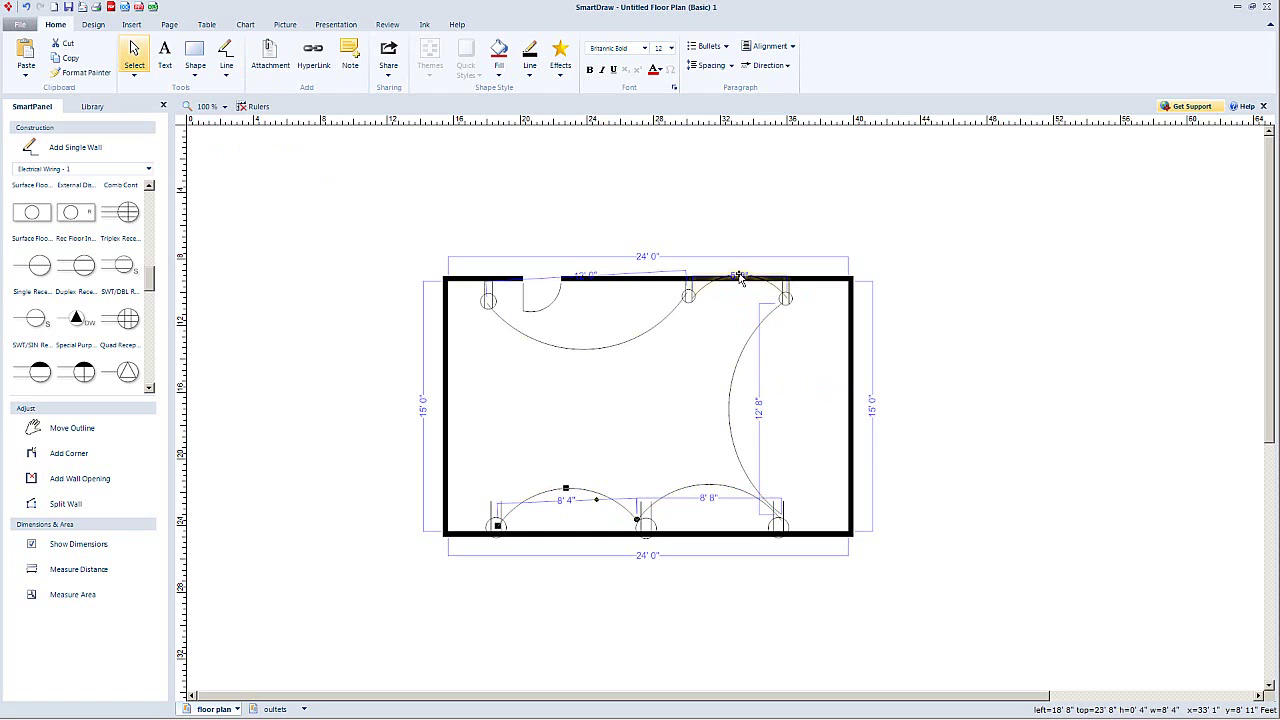
pyautogui.moveTo(740, 279)
pyautogui.mouseDown()
pyautogui.moveTo(738, 304)
pyautogui.moveTo(739, 260)
pyautogui.mouseUp()
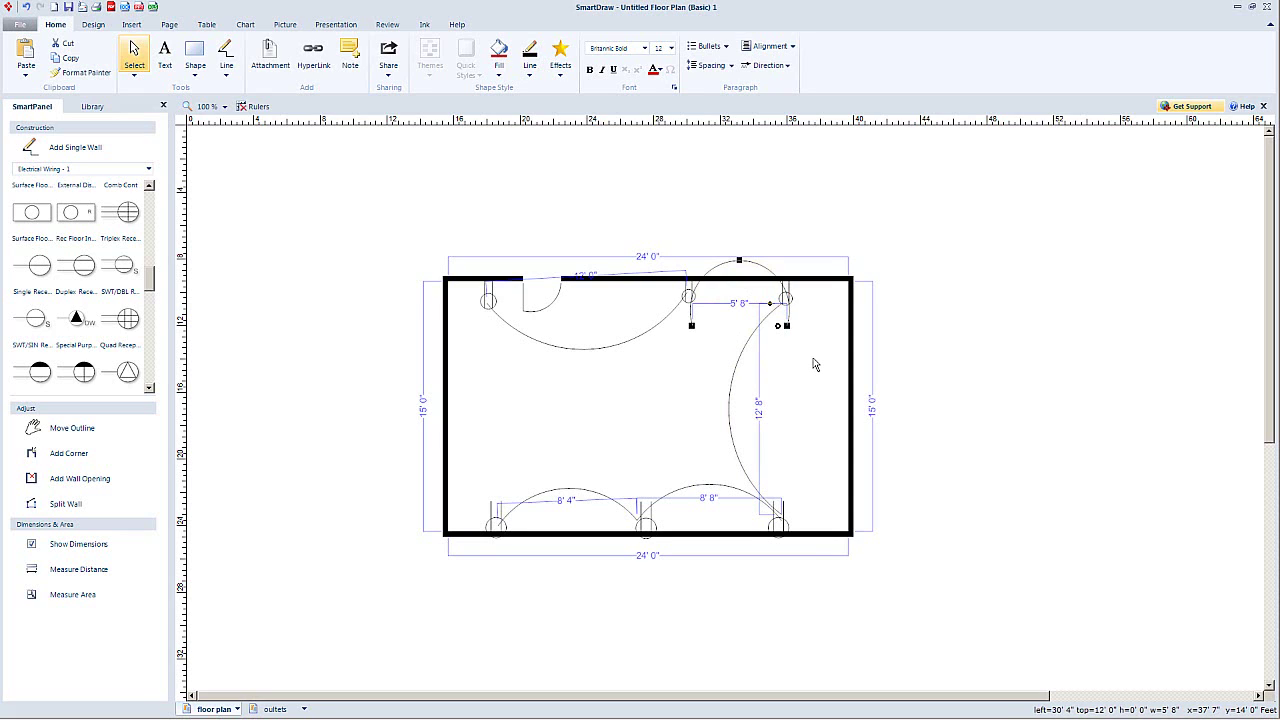
pyautogui.hotkey('ctrl', 'z')
pyautogui.hotkey('ctrl', 'z')
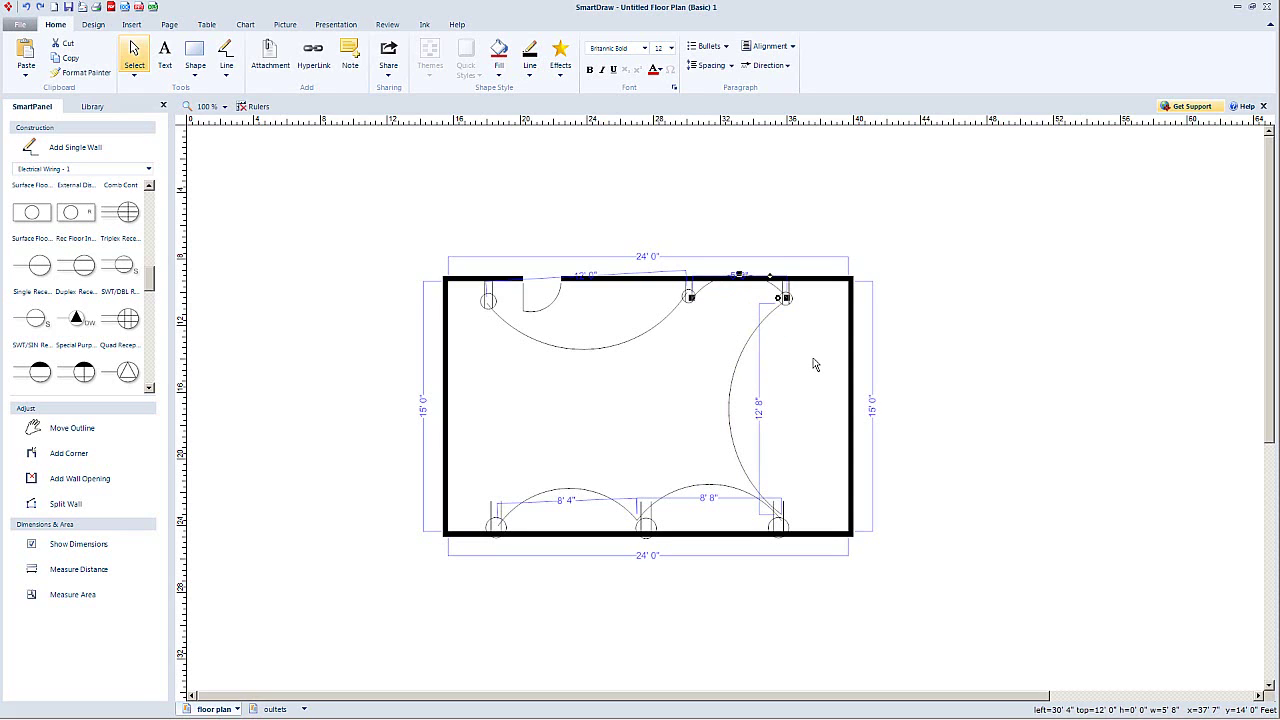
pyautogui.hotkey('ctrl', 'z')
pyautogui.click(620, 387)
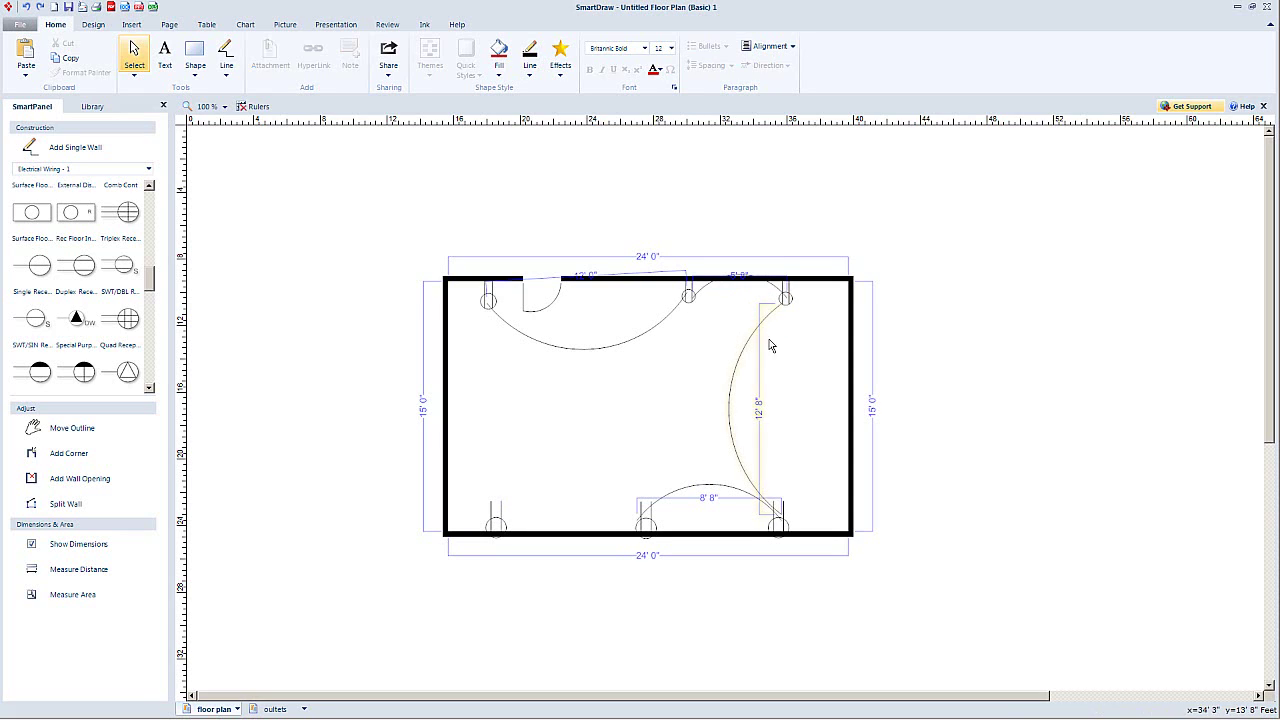
# Step: Bow the curve between the two right-hand upper receptacles down into the room, and nearly straighten the curve running along the right wall
pyautogui.click(773, 290)
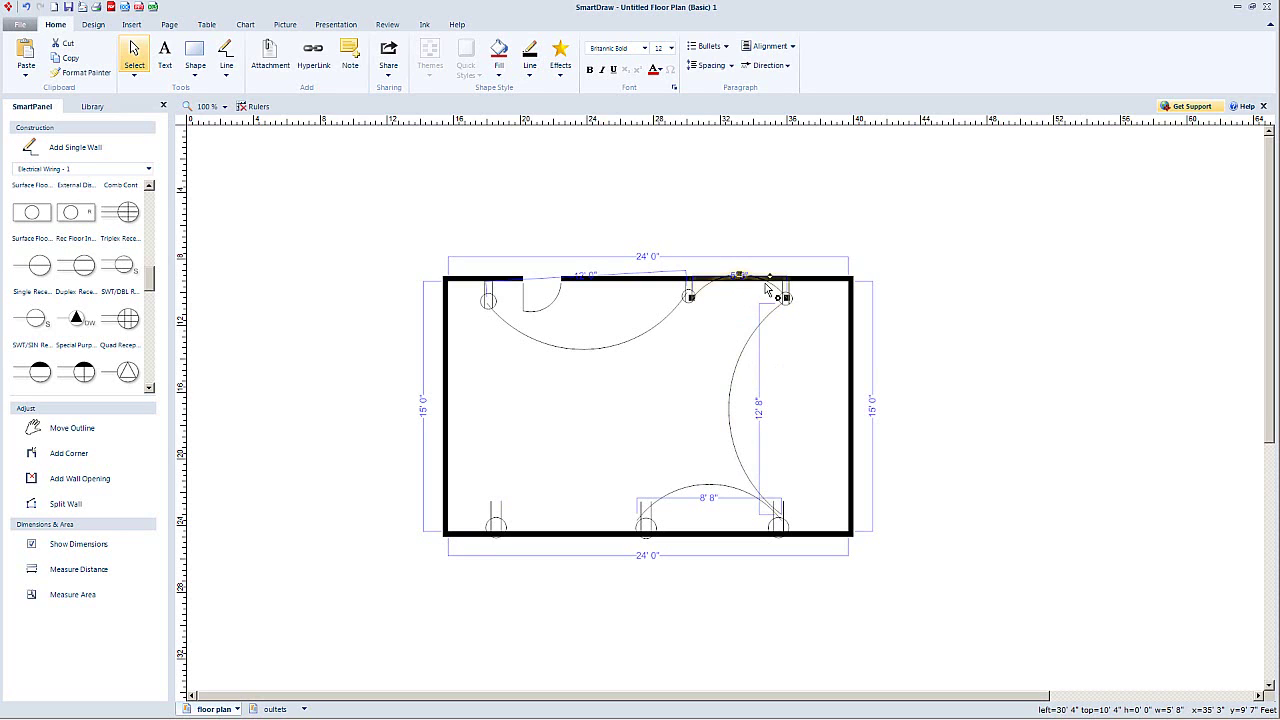
pyautogui.moveTo(773, 290); pyautogui.dragTo(722, 323)
pyautogui.click(737, 361)
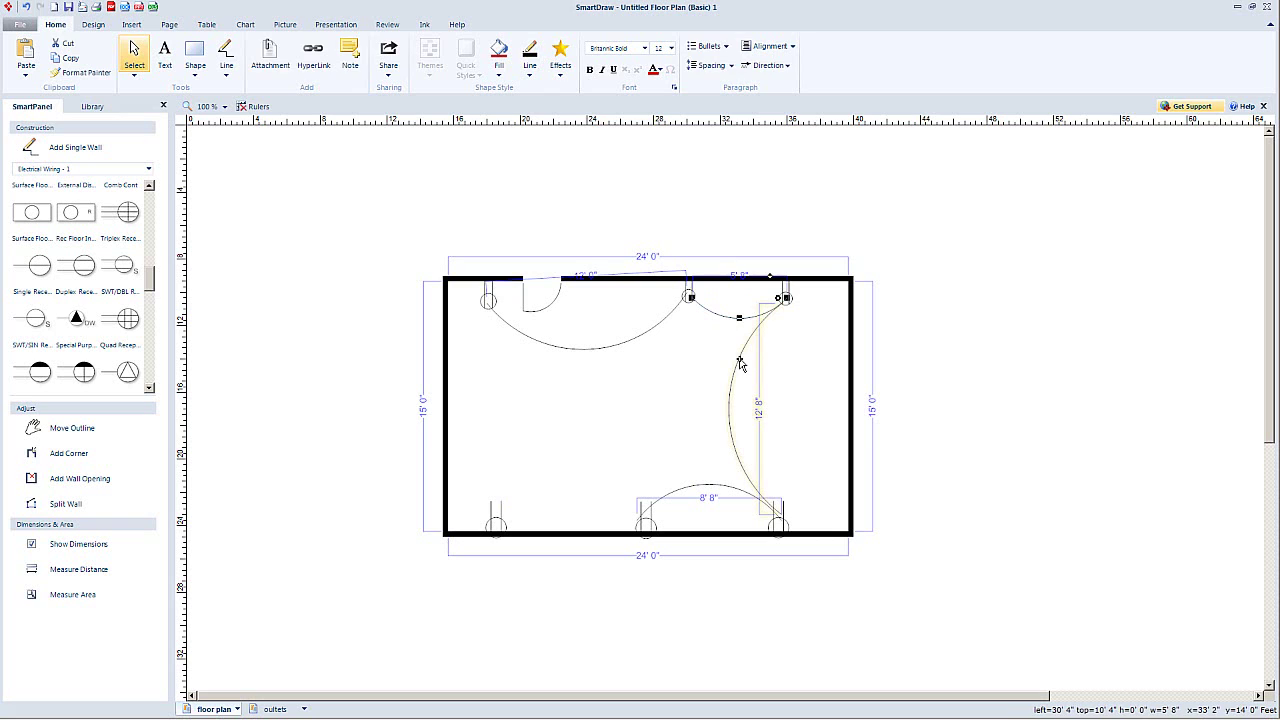
pyautogui.moveTo(728, 408); pyautogui.dragTo(777, 408)
pyautogui.click(814, 403)
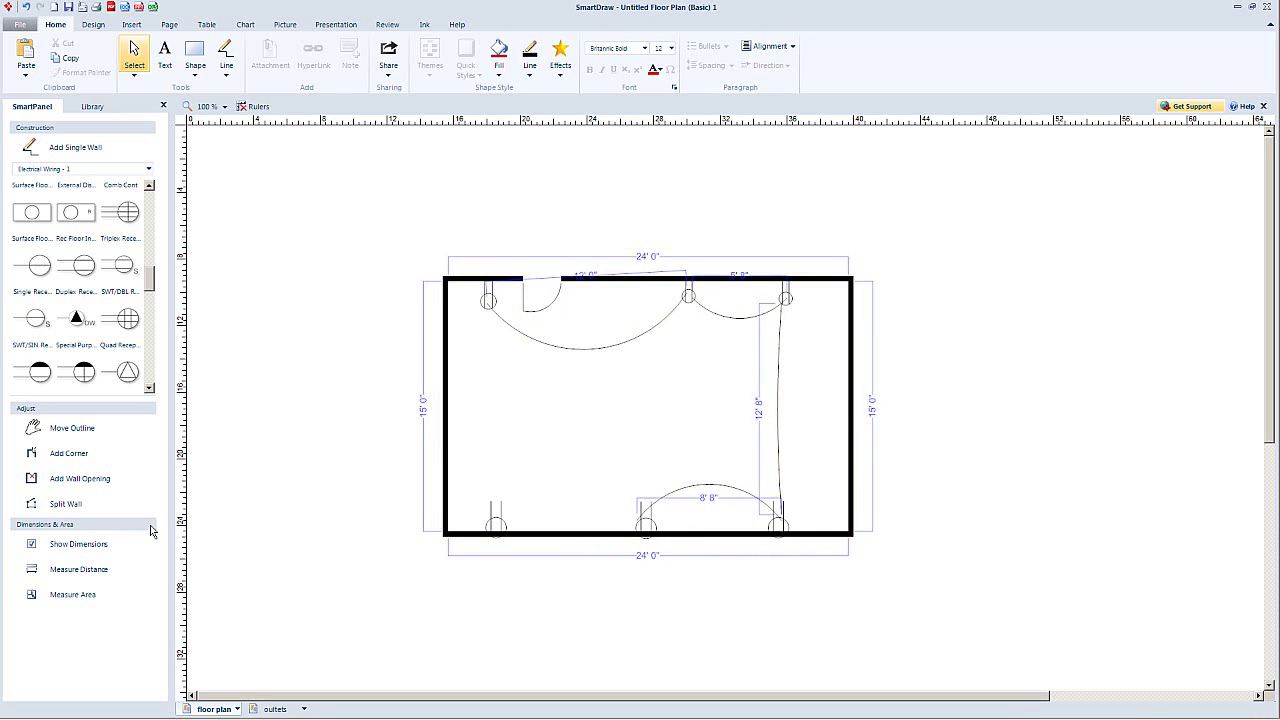
# Step: Hide all dimensions in the drawing and bow the curve along the right wall back toward the room's center
pyautogui.click(32, 545)
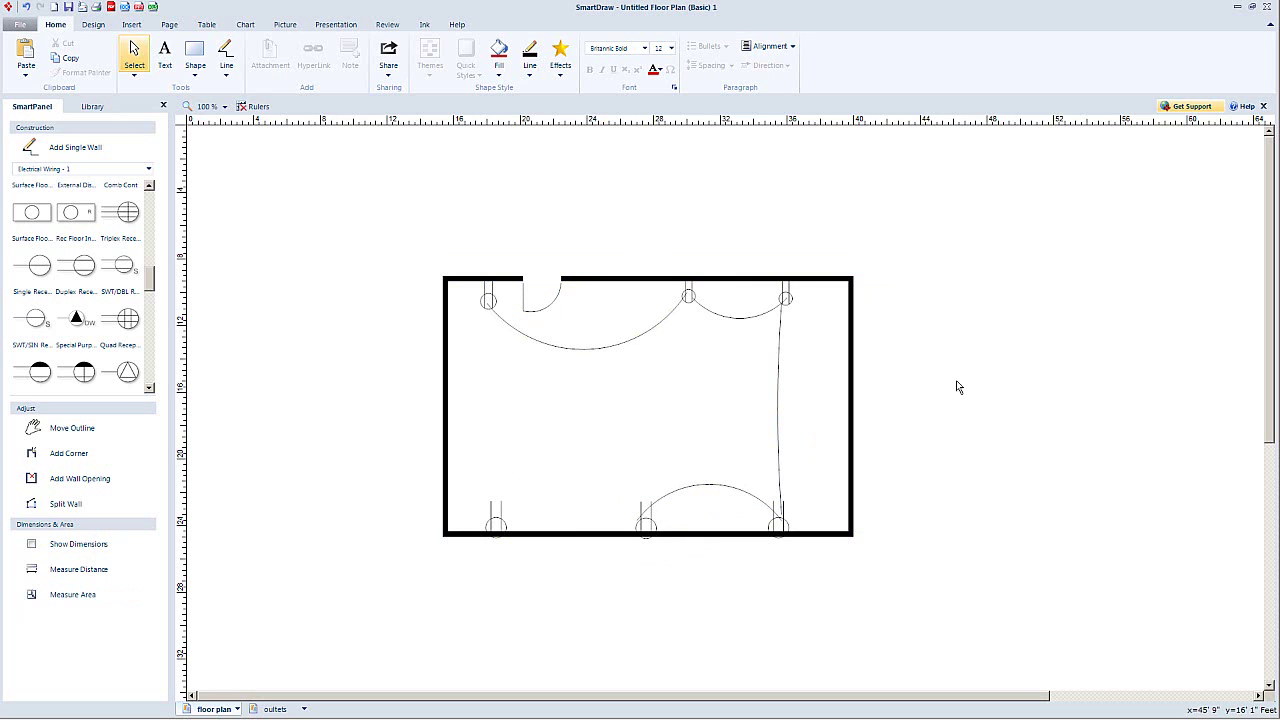
pyautogui.click(780, 400)
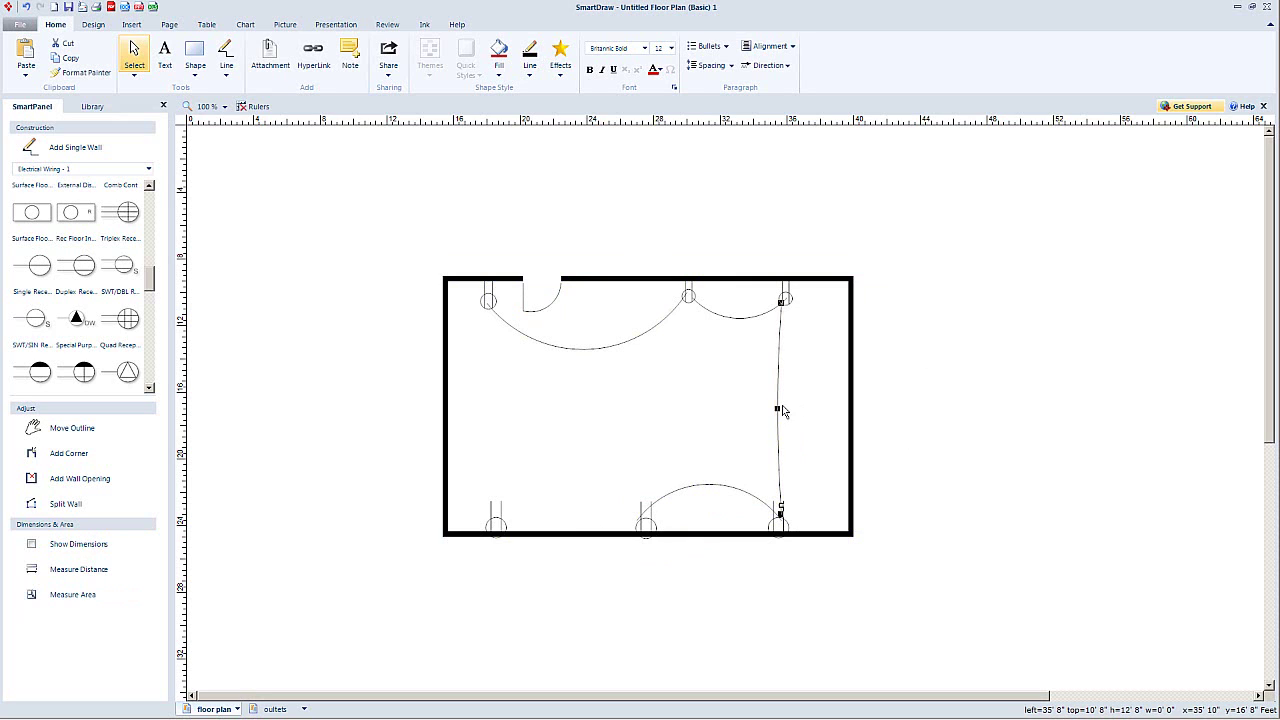
pyautogui.moveTo(779, 405); pyautogui.dragTo(744, 407)
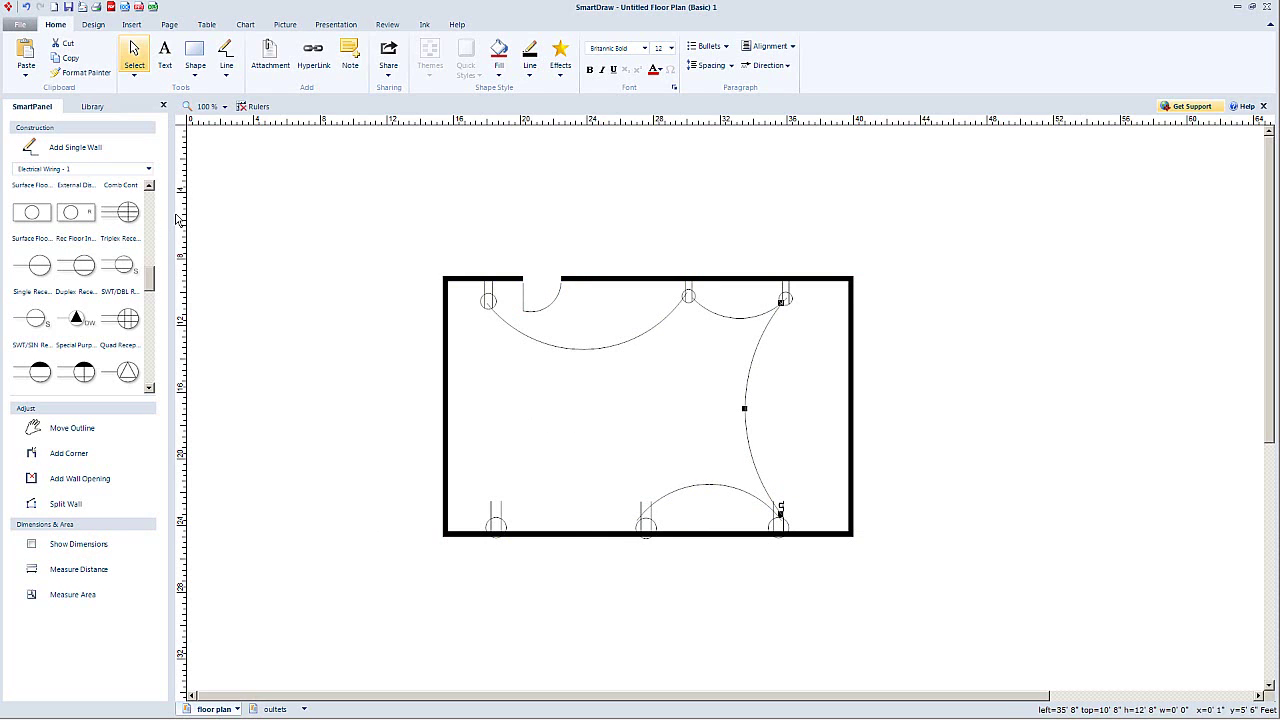
# Step: Browse the additional symbol libraries and preview the convert, png, sd tiff and Templates collections under My Symbols - 1
pyautogui.click(148, 169)
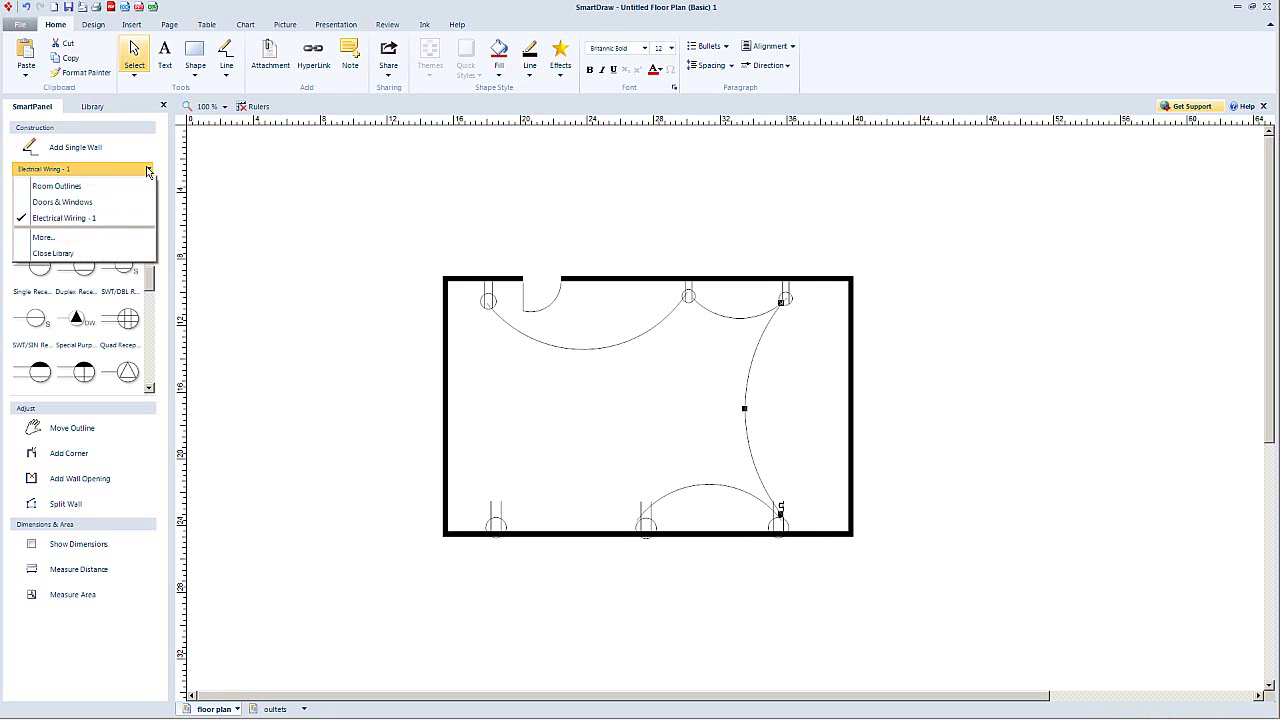
pyautogui.click(68, 238)
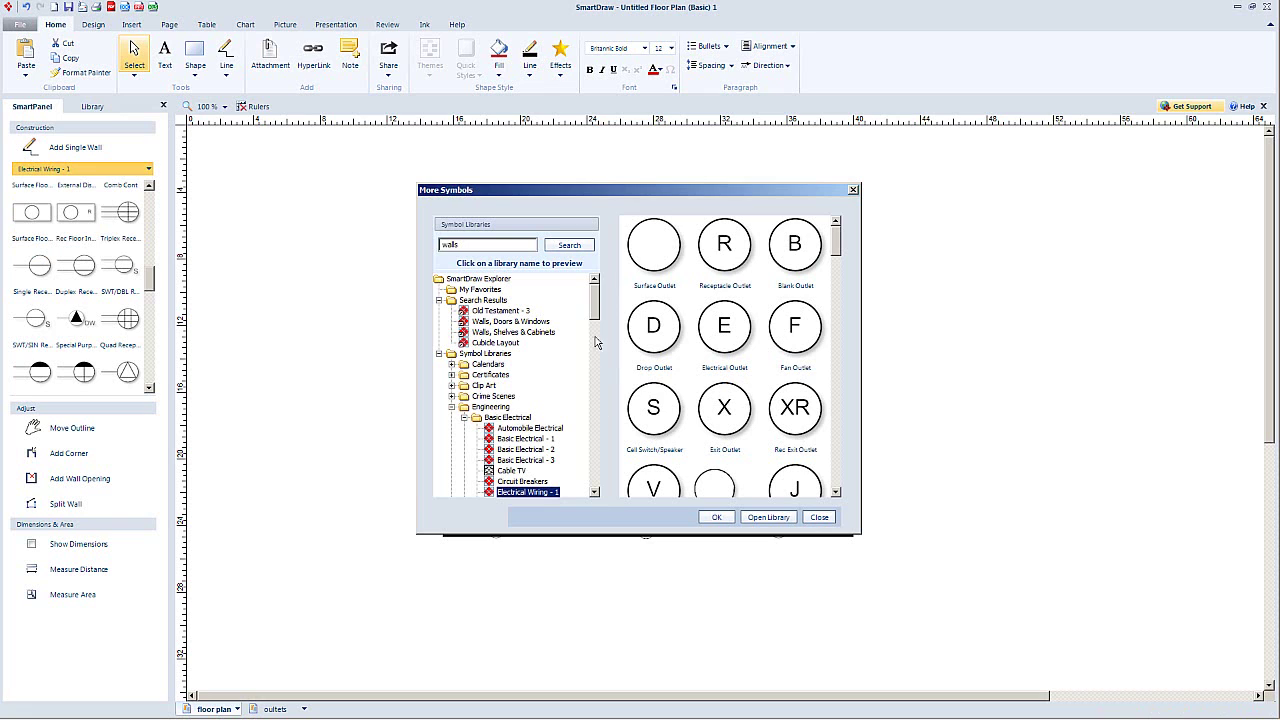
pyautogui.moveTo(594, 305); pyautogui.dragTo(591, 477)
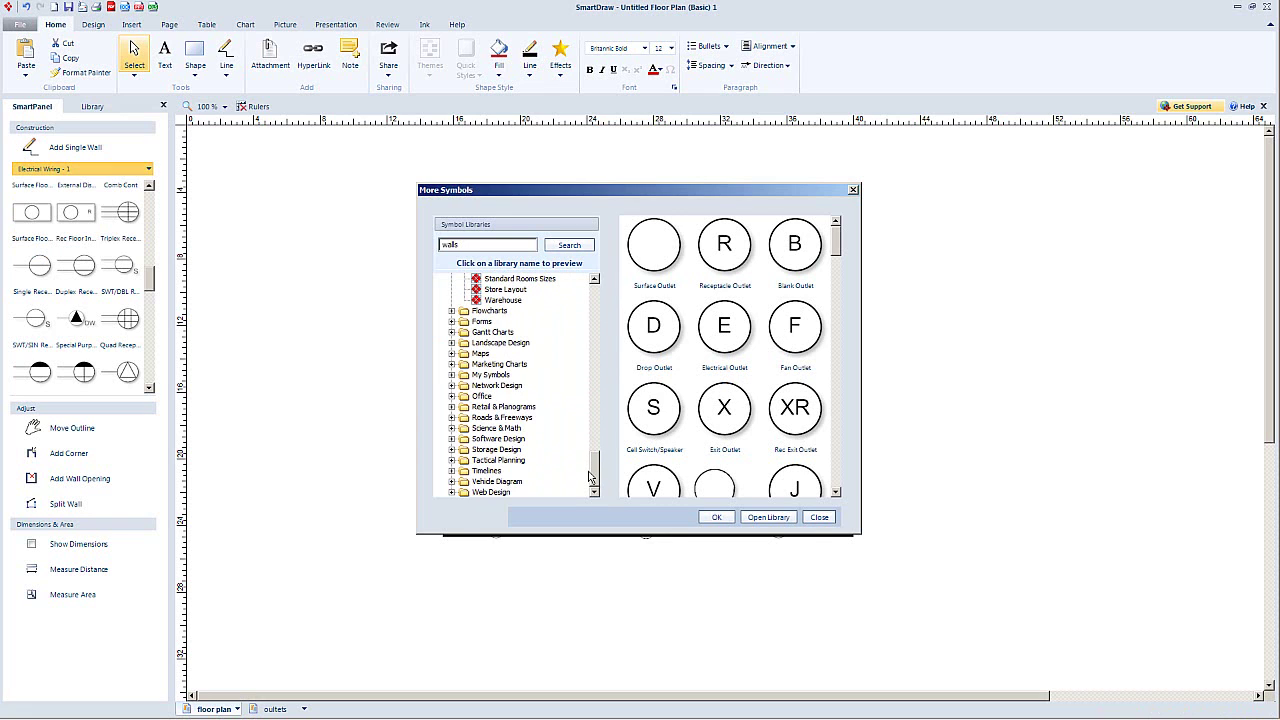
pyautogui.doubleClick(491, 375)
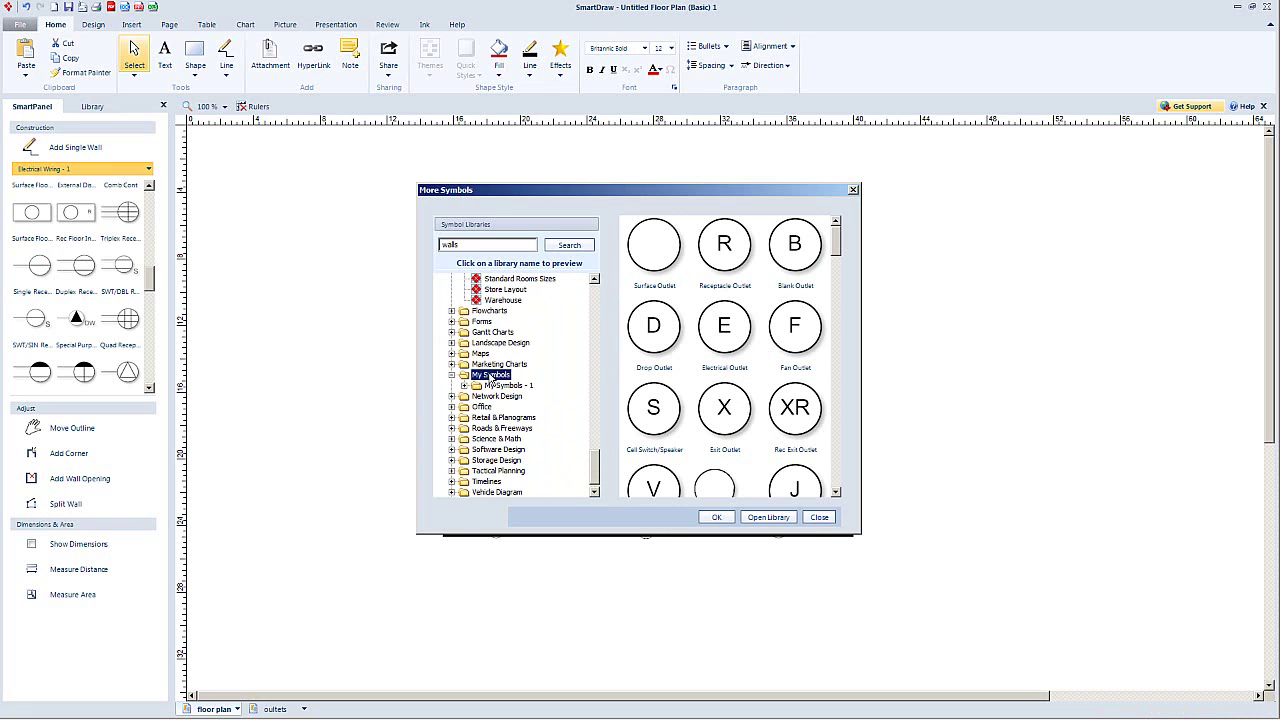
pyautogui.click(464, 386)
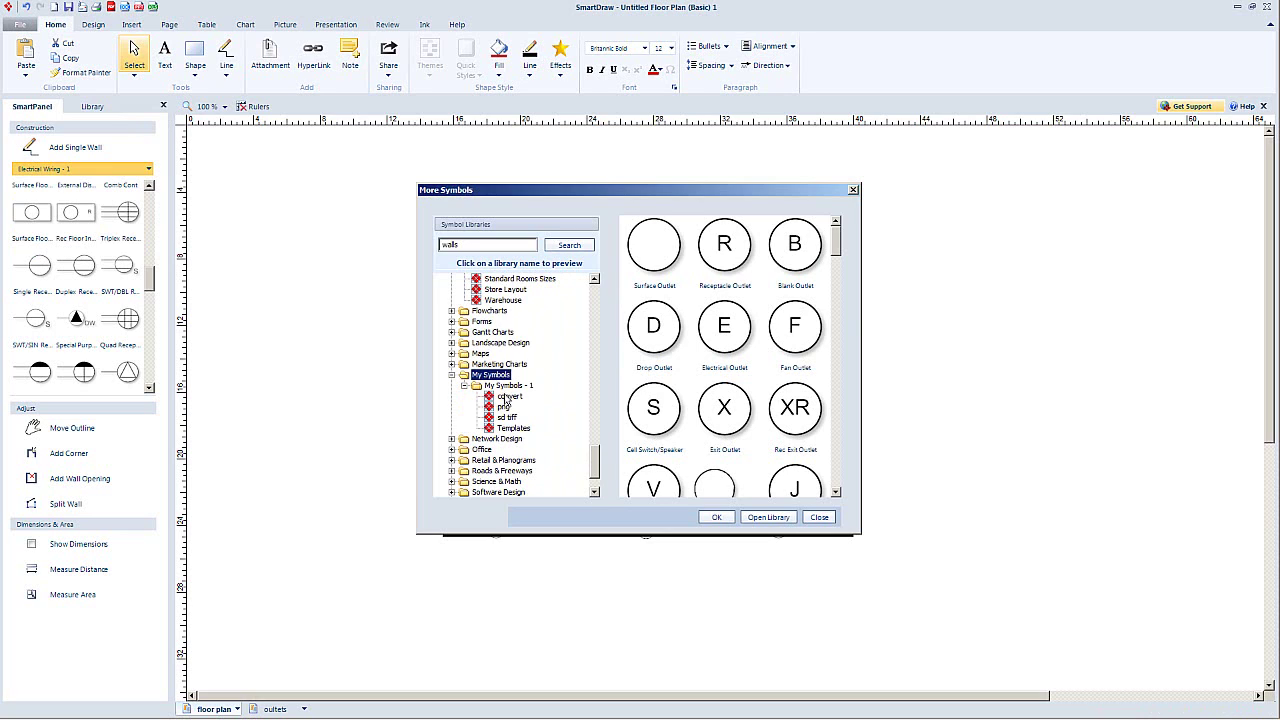
pyautogui.click(507, 397)
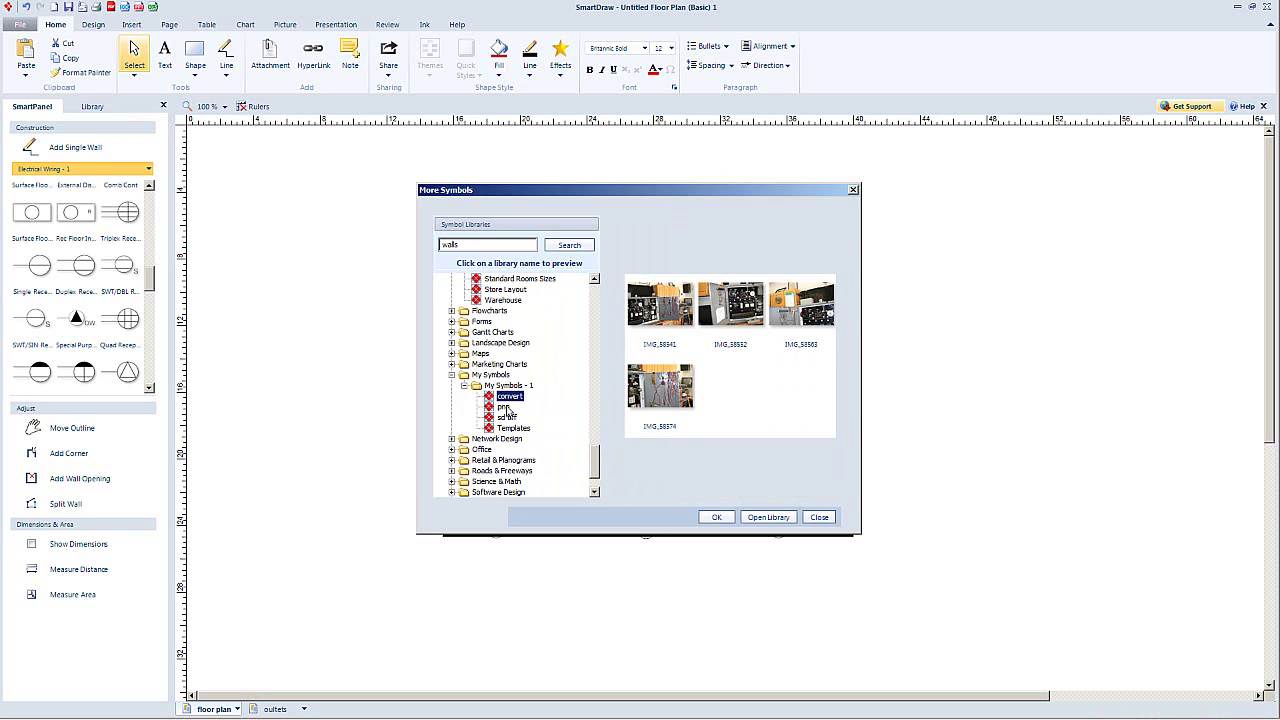
pyautogui.click(504, 407)
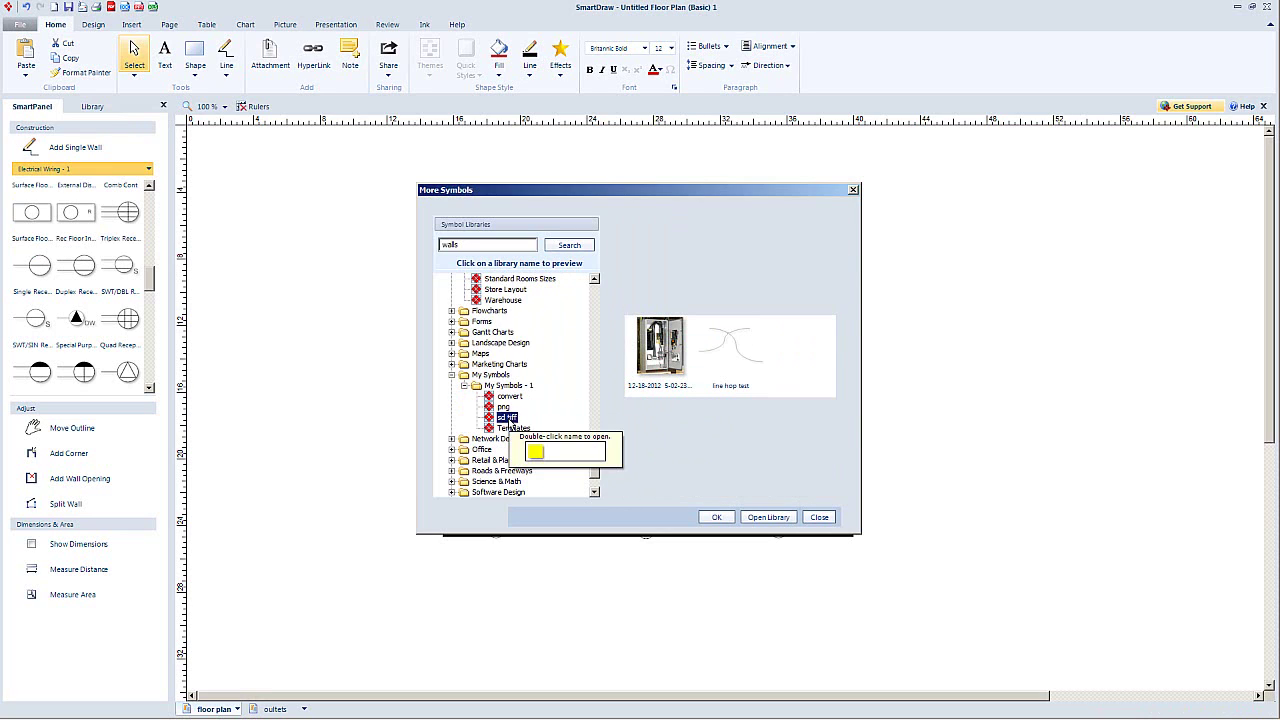
pyautogui.click(514, 430)
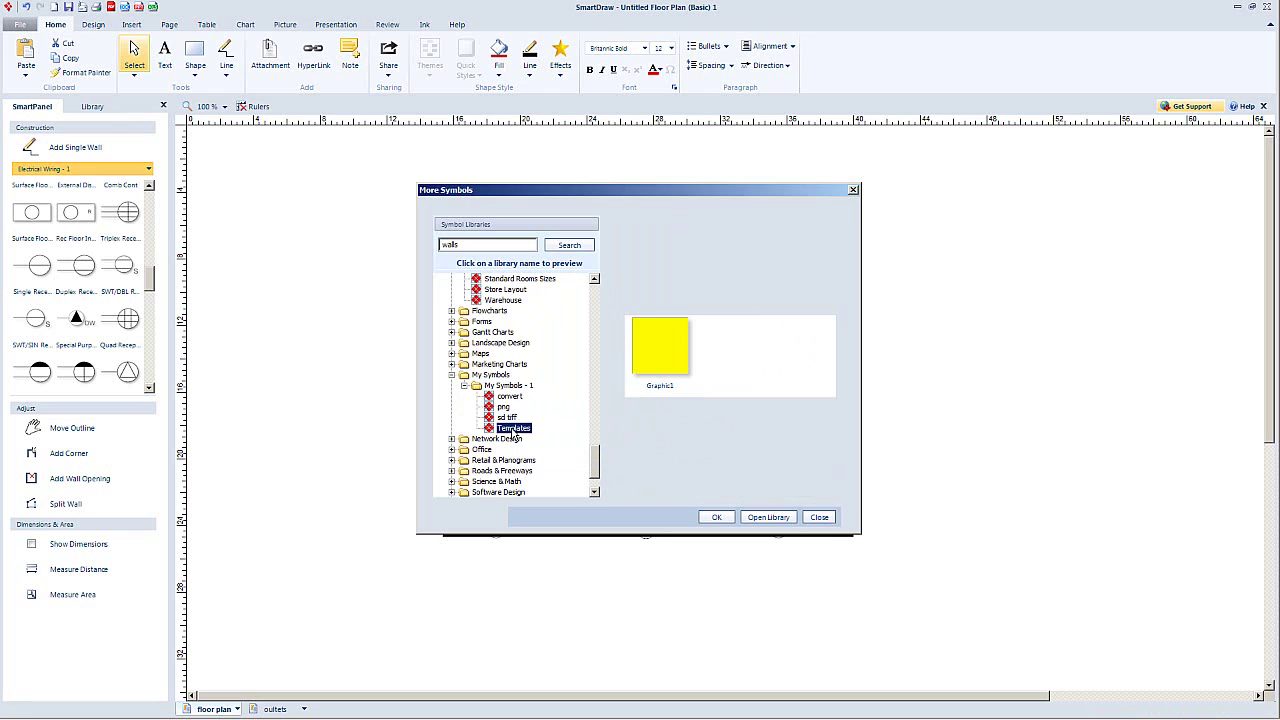
pyautogui.click(464, 386)
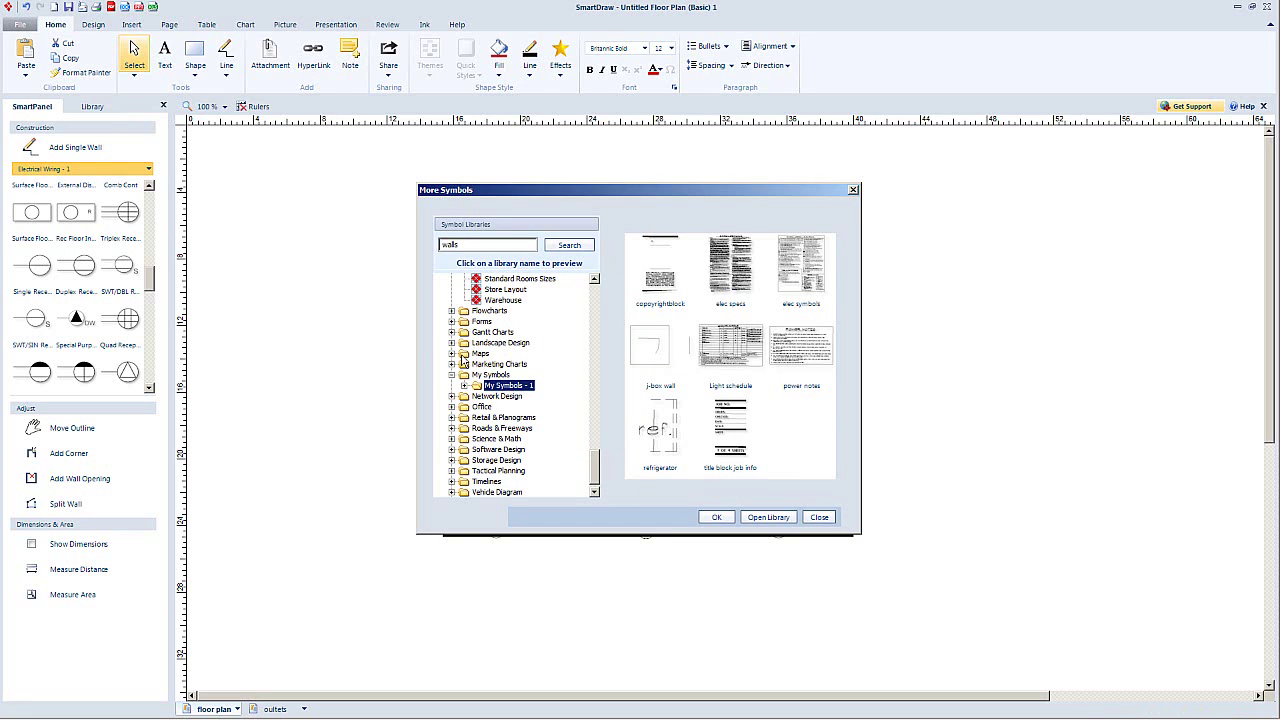
# Step: Preview the Warehouse symbol library through to its last symbols, and close the symbol browser without adding a library
pyautogui.click(503, 300)
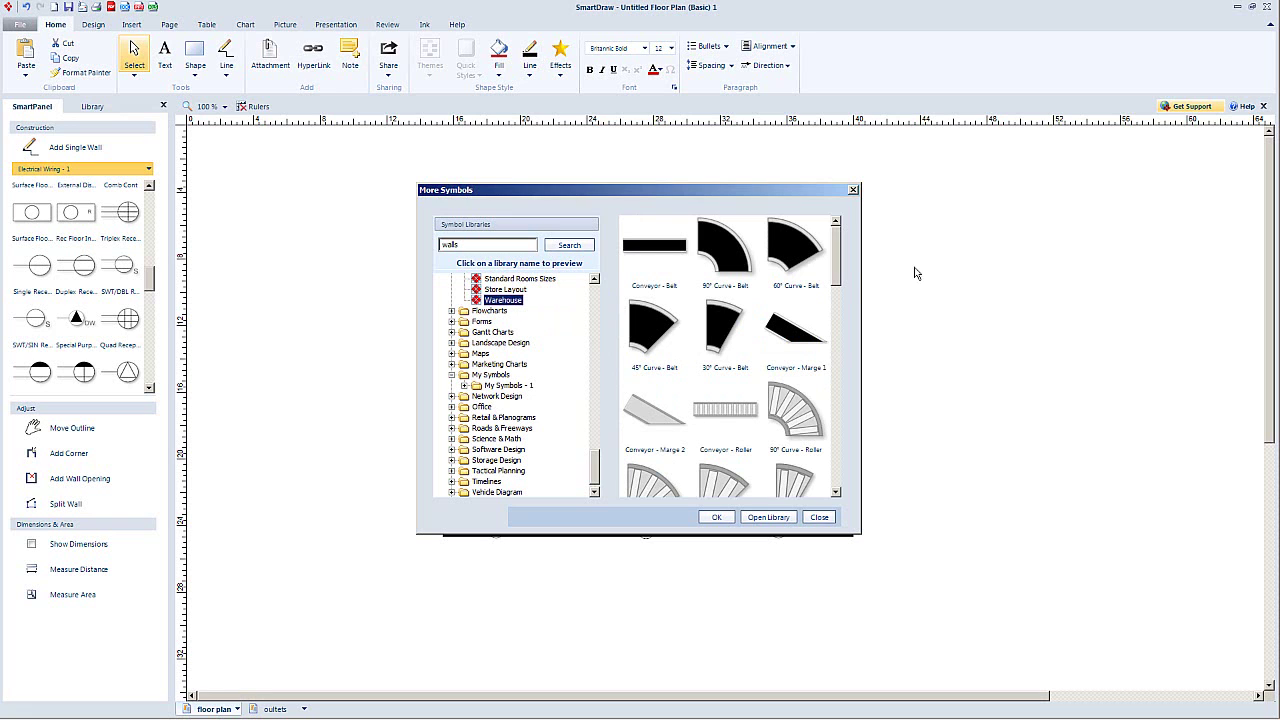
pyautogui.moveTo(842, 268); pyautogui.dragTo(840, 469)
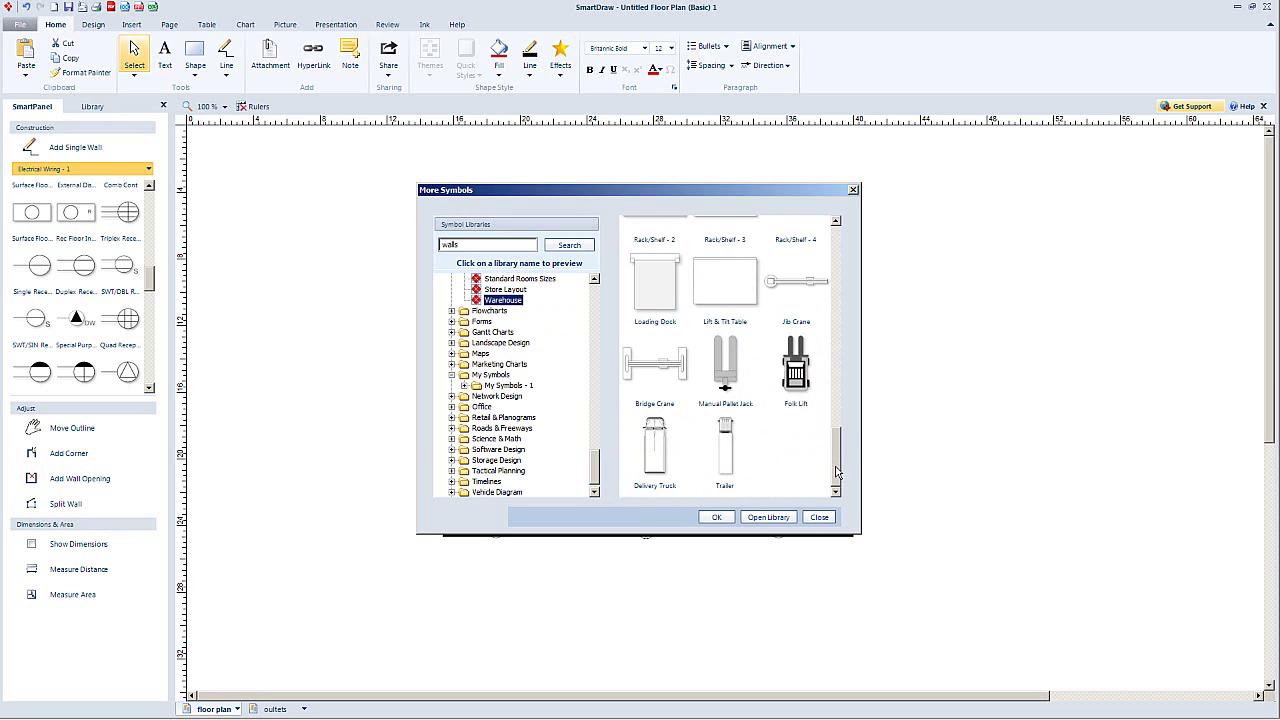
pyautogui.click(819, 517)
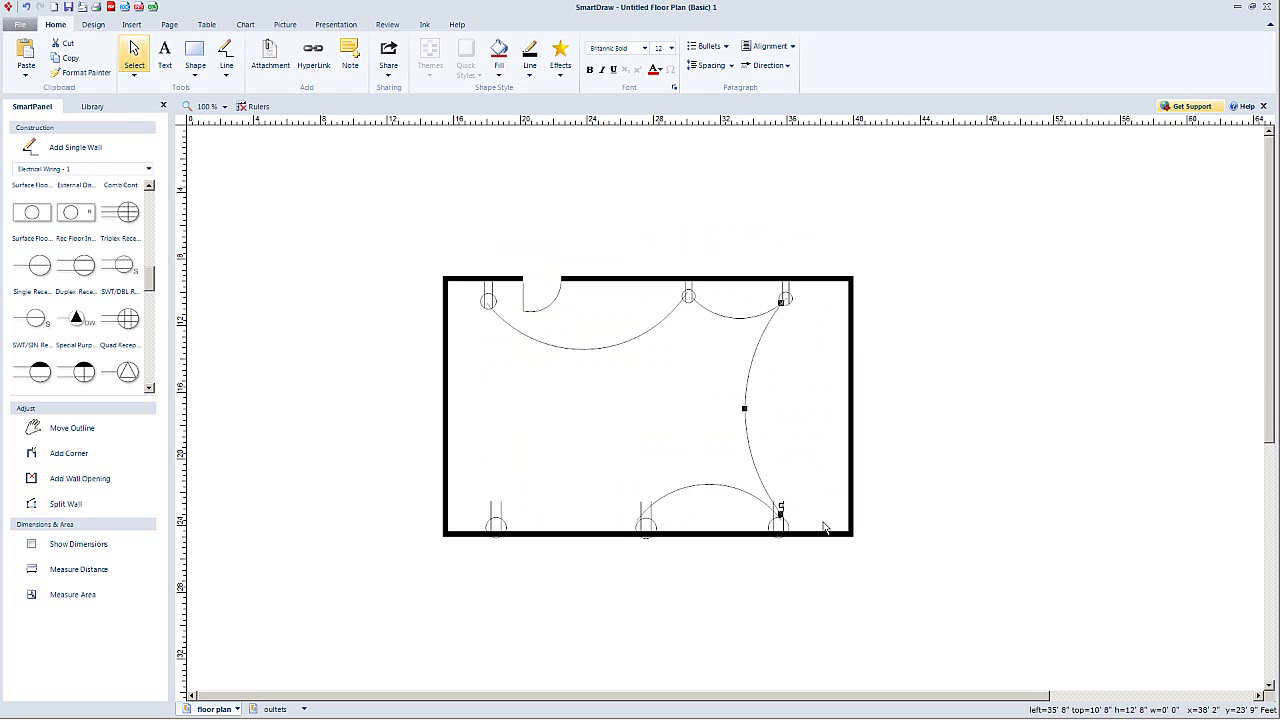